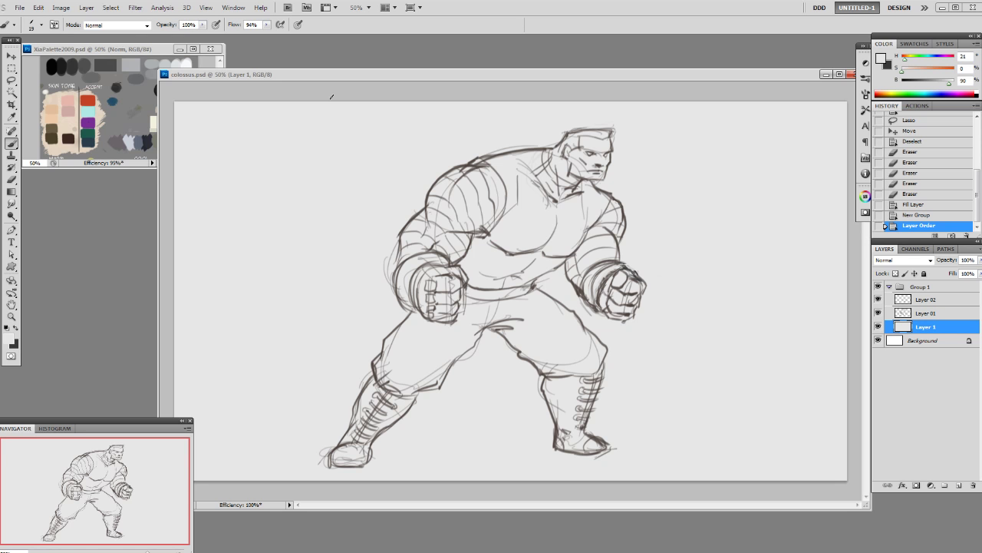
- Add a new layer named Norm above Layer 1 and set up a 125 px brush with mid-grey sampled from the palette image
{"action": "key", "text": "F2"}
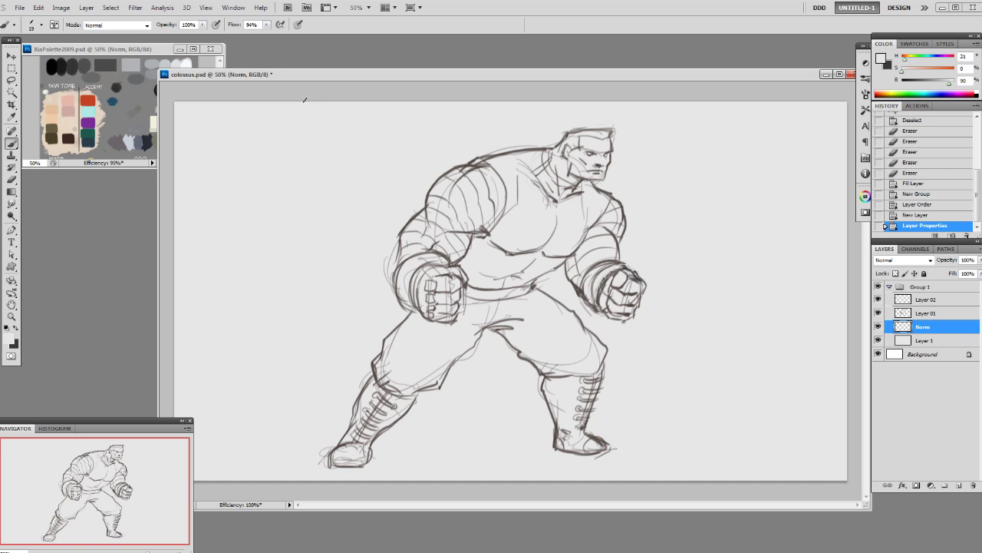
{"action": "left_click", "coordinate": [109, 63], "text": "alt"}
{"action": "left_click", "coordinate": [96, 73], "text": "alt"}
{"action": "right_click", "coordinate": [629, 361]}
{"action": "left_click", "coordinate": [622, 350]}
{"action": "left_click", "coordinate": [530, 221]}
{"action": "key", "text": "bracketright"}
{"action": "key", "text": "bracketright"}
{"action": "key", "text": "bracketright"}
{"action": "key", "text": "bracketright"}
{"action": "key", "text": "bracketright"}
{"action": "key", "text": "bracketright"}
{"action": "key", "text": "bracketright"}
{"action": "key", "text": "bracketright"}
{"action": "key", "text": "bracketright"}
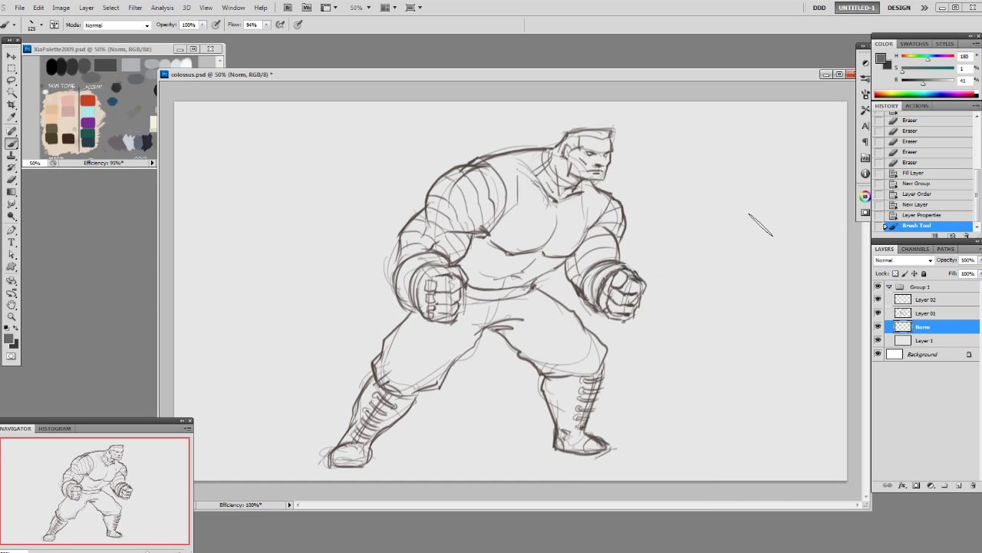
- Magic Wand the empty area around the figure on Layer 01, return to the Norm layer and invert the selection
{"action": "key", "text": "alt+bracketright"}
{"action": "key", "text": "w"}
{"action": "left_click", "coordinate": [726, 259]}
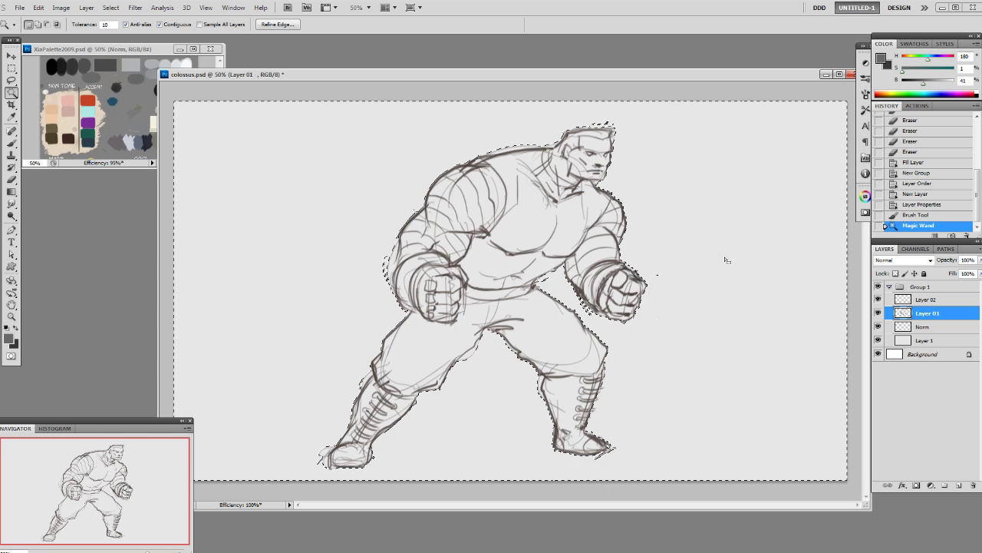
{"action": "left_click", "coordinate": [903, 327]}
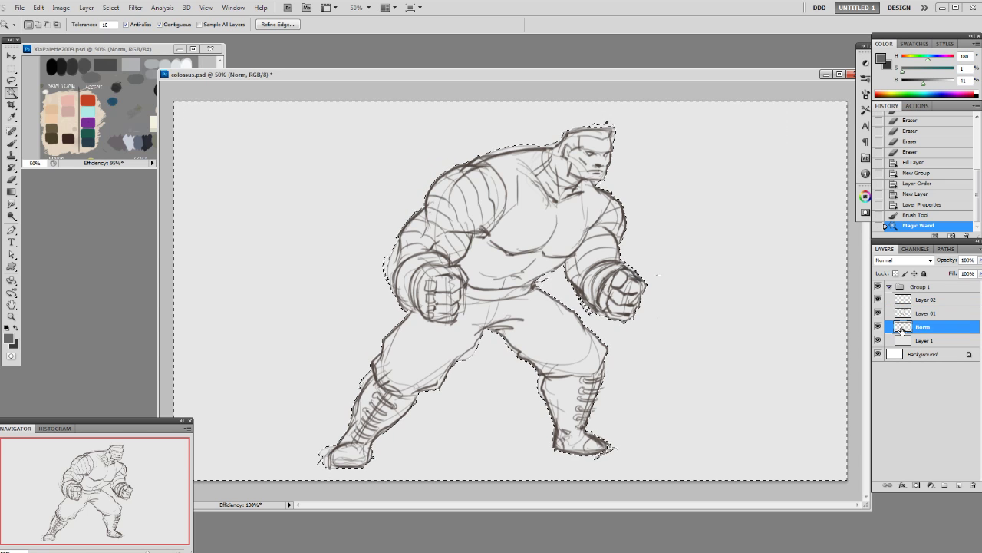
{"action": "key", "text": "ctrl+shift+i"}
- Clean up the figure selection with the Lasso, trimming stray sketch lines around the fists, feet, arm and head
{"action": "key", "text": "l"}
{"action": "mouse_move", "coordinate": [670, 265]}
{"action": "left_mouse_down"}
{"action": "mouse_move", "coordinate": [683, 298]}
{"action": "mouse_move", "coordinate": [672, 269]}
{"action": "left_mouse_up"}
{"action": "left_click_drag", "start_coordinate": [664, 309], "coordinate": [668, 330]}
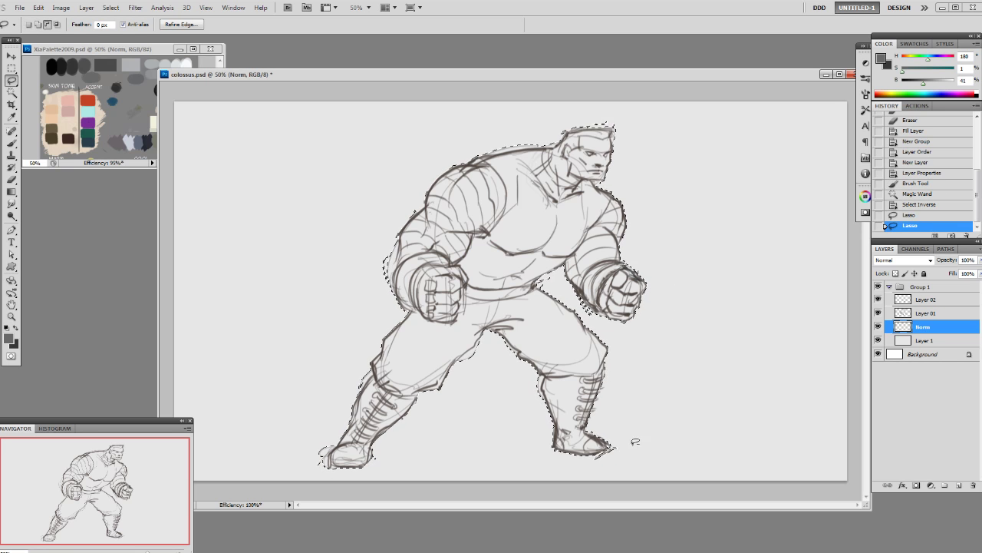
{"action": "mouse_move", "coordinate": [630, 455]}
{"action": "left_mouse_down"}
{"action": "mouse_move", "coordinate": [652, 441]}
{"action": "mouse_move", "coordinate": [596, 468]}
{"action": "mouse_move", "coordinate": [617, 468]}
{"action": "mouse_move", "coordinate": [593, 465]}
{"action": "mouse_move", "coordinate": [612, 446]}
{"action": "mouse_move", "coordinate": [587, 490]}
{"action": "left_mouse_up"}
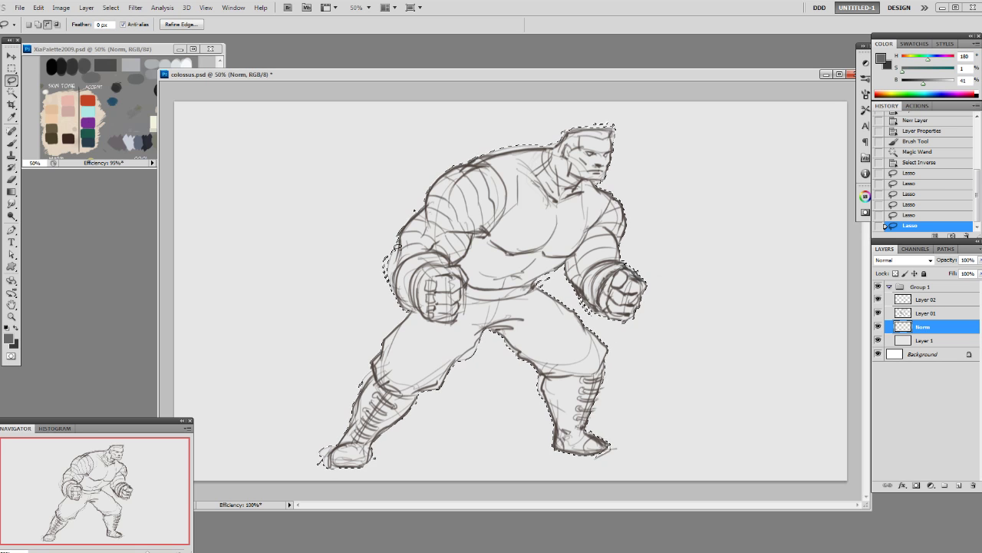
{"action": "mouse_move", "coordinate": [407, 226]}
{"action": "left_mouse_down"}
{"action": "mouse_move", "coordinate": [384, 258]}
{"action": "mouse_move", "coordinate": [411, 198]}
{"action": "mouse_move", "coordinate": [408, 220]}
{"action": "left_mouse_up"}
{"action": "mouse_move", "coordinate": [319, 459]}
{"action": "left_mouse_down"}
{"action": "mouse_move", "coordinate": [329, 447]}
{"action": "mouse_move", "coordinate": [321, 453]}
{"action": "left_mouse_up"}
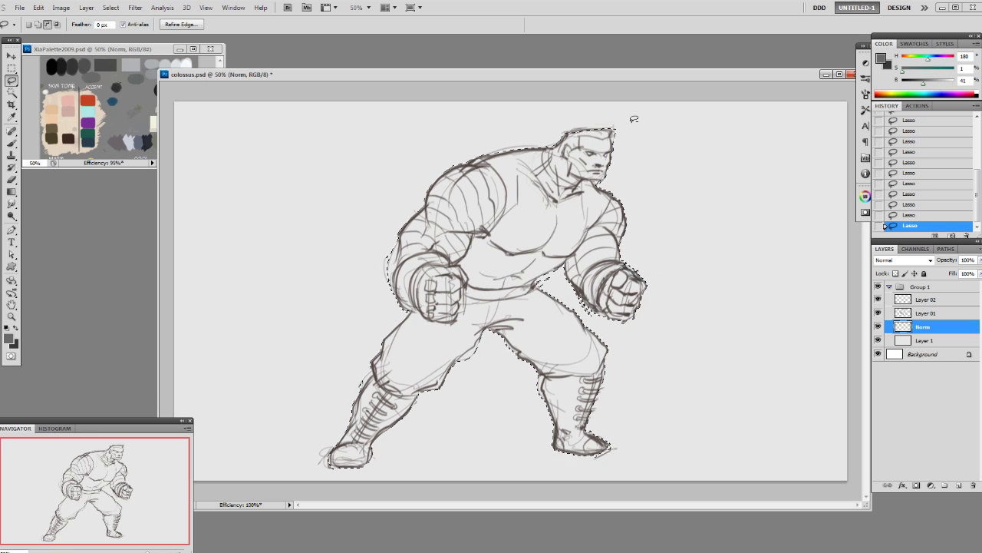
{"action": "left_click_drag", "start_coordinate": [627, 145], "coordinate": [646, 168]}
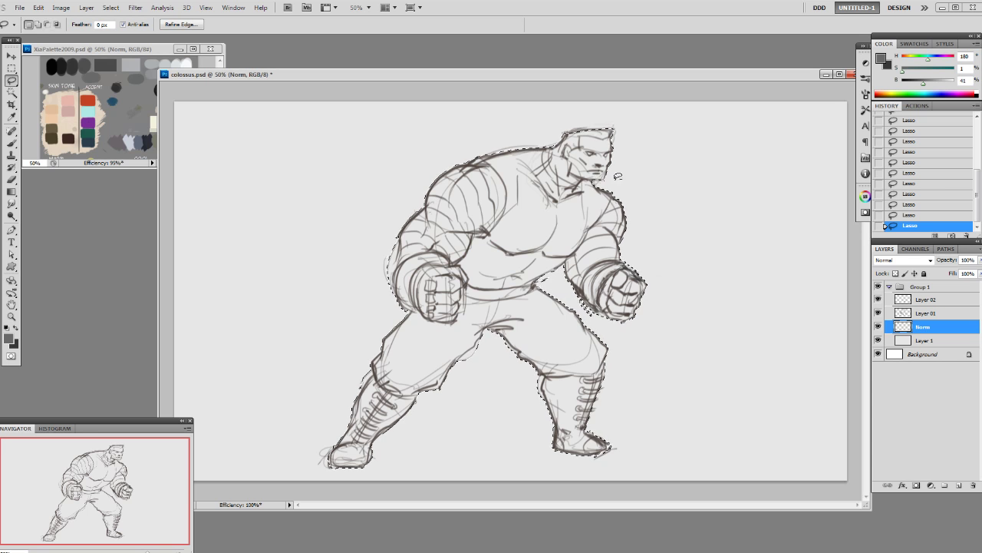
{"action": "key", "text": "shift"}
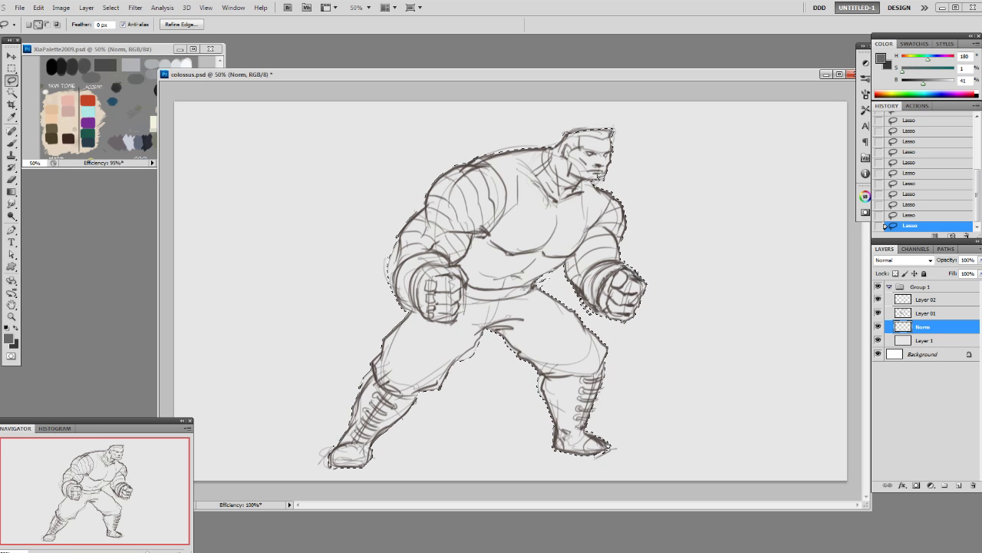
{"action": "key", "text": "shift"}
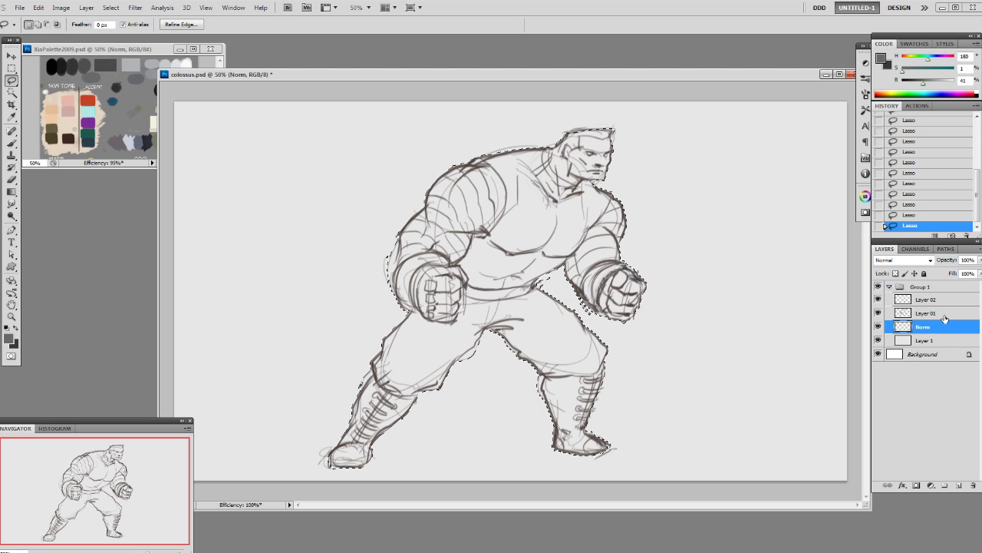
- Fill the selected silhouette with the mid-grey foreground colour and deselect
{"action": "key", "text": "b"}
{"action": "key", "text": "alt+BackSpace"}
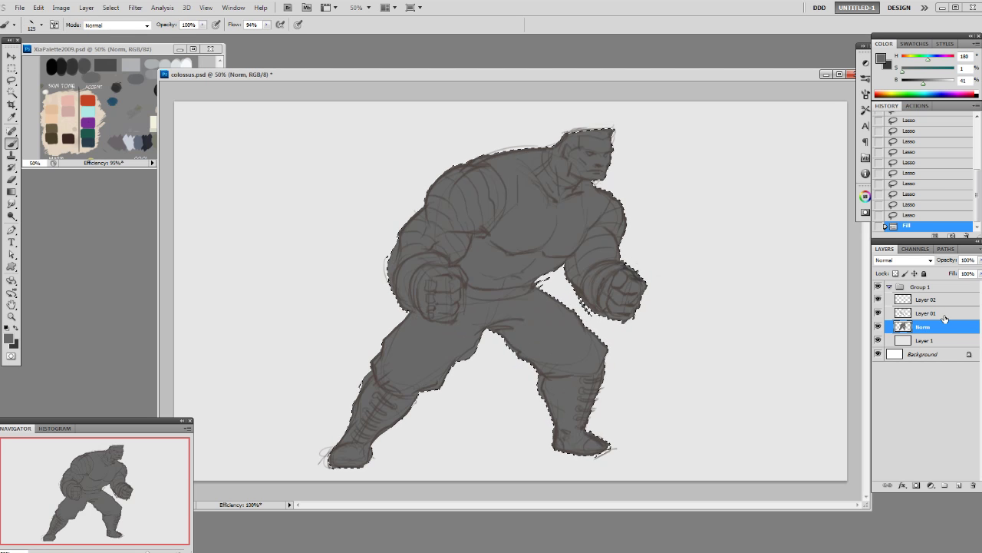
{"action": "key", "text": "ctrl+d"}
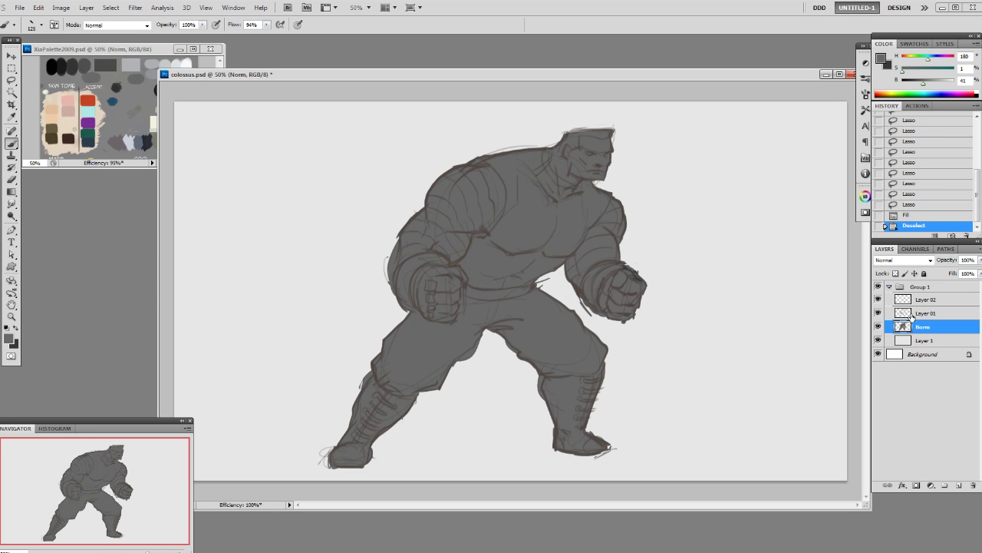
- Load the silhouette as a selection, add another Norm layer above it and set the foreground brightness to 30%
{"action": "left_click", "coordinate": [901, 327], "text": "ctrl"}
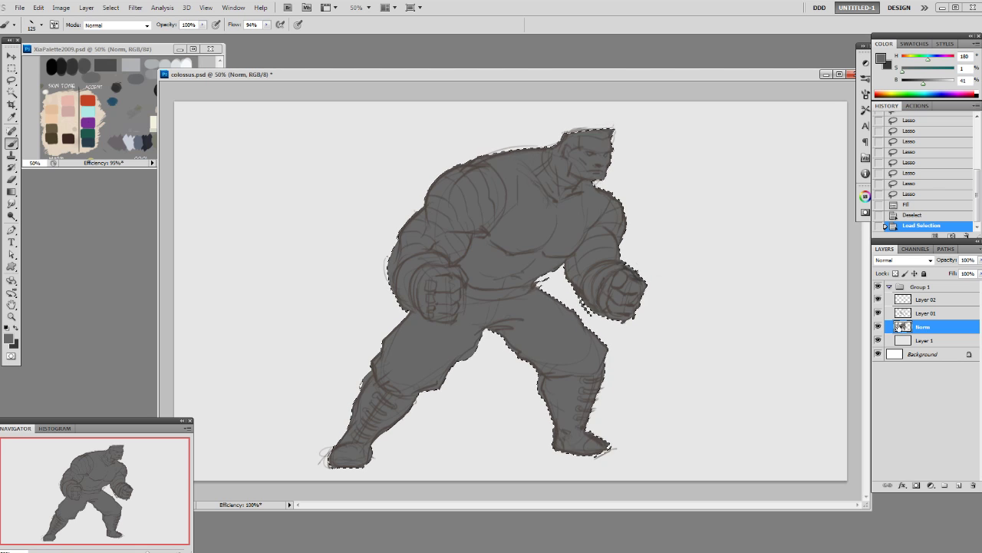
{"action": "key", "text": "ctrl+shift+alt+n"}
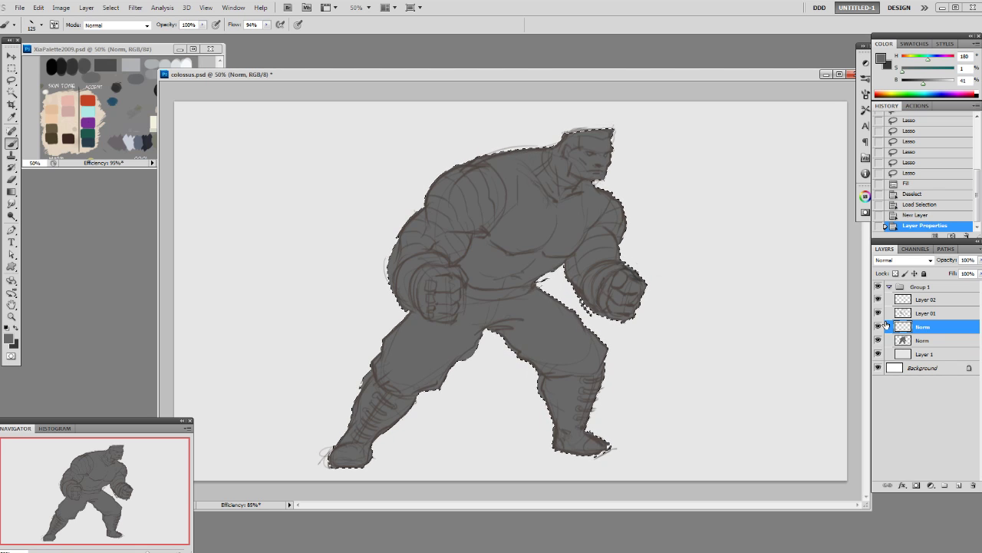
{"action": "left_click_drag", "start_coordinate": [920, 87], "coordinate": [918, 87]}
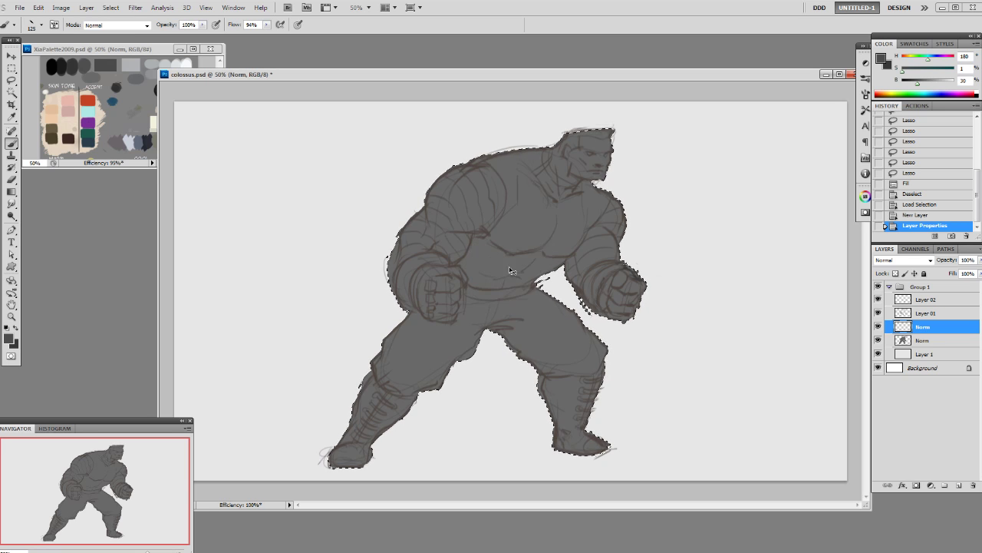
- Subtract the large near arm with its fist, and the head and neck, from the silhouette selection using the Lasso
{"action": "key", "text": "l"}
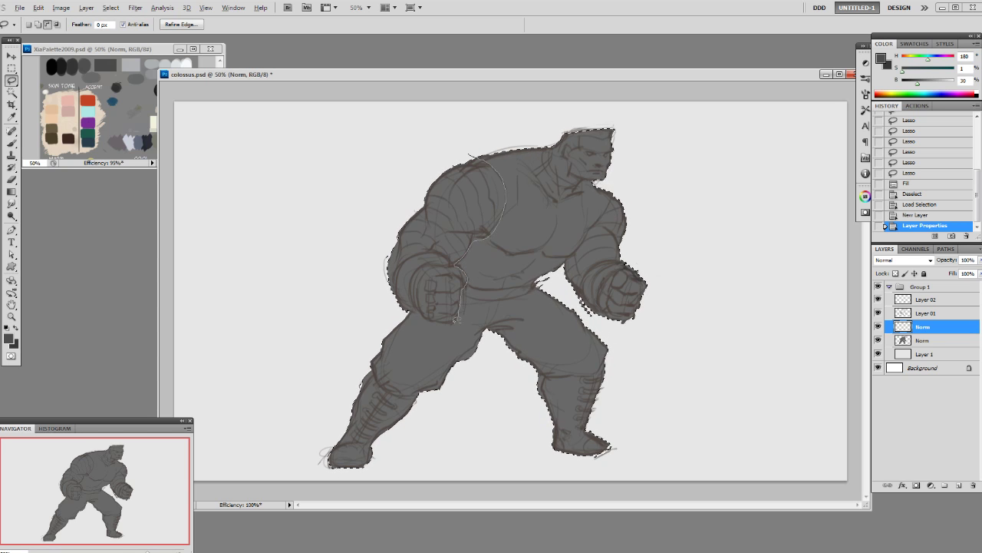
{"action": "mouse_move", "coordinate": [422, 313]}
{"action": "left_mouse_down"}
{"action": "mouse_move", "coordinate": [412, 305]}
{"action": "mouse_move", "coordinate": [416, 135]}
{"action": "left_mouse_up"}
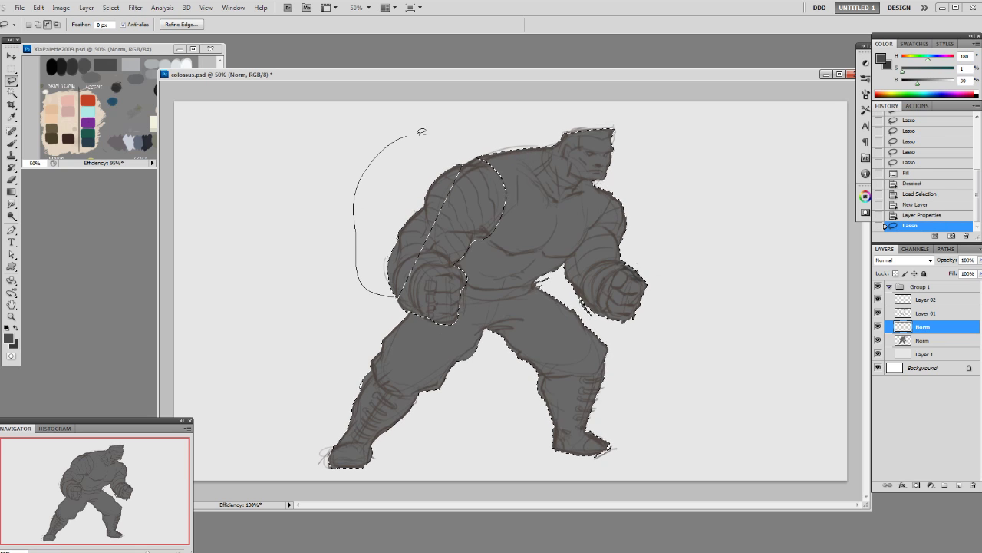
{"action": "left_click_drag", "start_coordinate": [471, 163], "coordinate": [472, 165]}
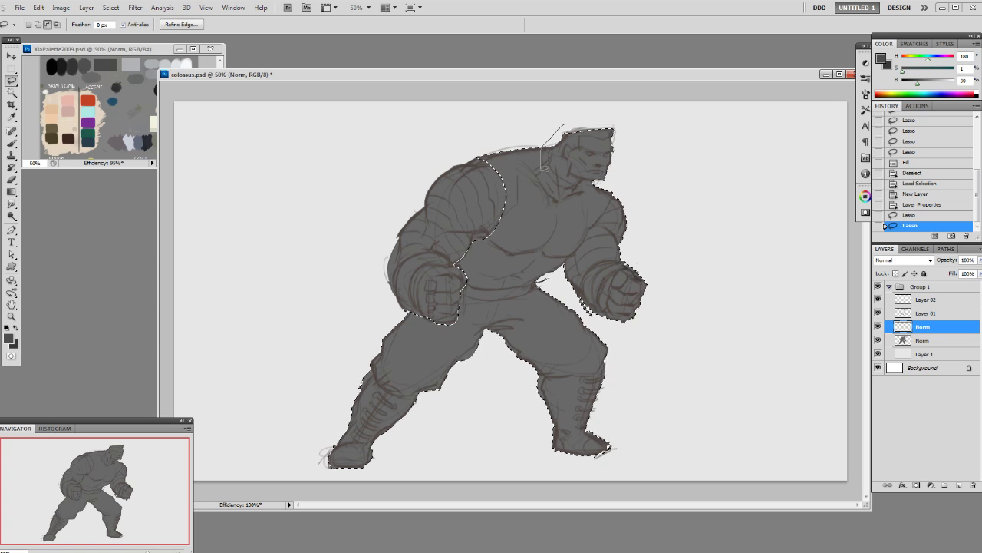
{"action": "left_click_drag", "start_coordinate": [587, 98], "coordinate": [582, 163]}
- Refine the selection edge along the underside and side of the near fist by adding and subtracting Lasso areas
{"action": "key", "text": "shift"}
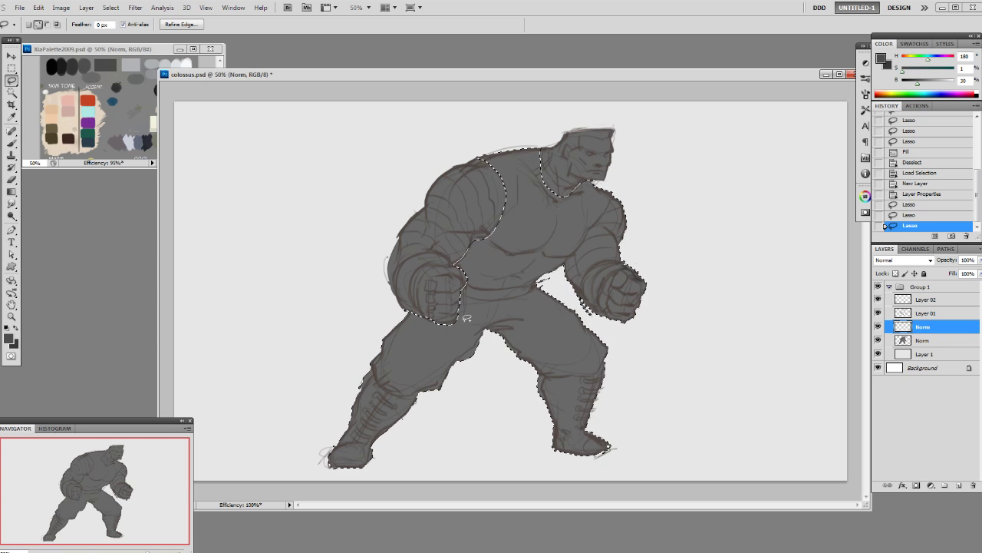
{"action": "mouse_move", "coordinate": [431, 317]}
{"action": "left_mouse_down"}
{"action": "mouse_move", "coordinate": [450, 325]}
{"action": "mouse_move", "coordinate": [438, 348]}
{"action": "left_mouse_up"}
{"action": "key", "text": "shift"}
{"action": "key", "text": "alt"}
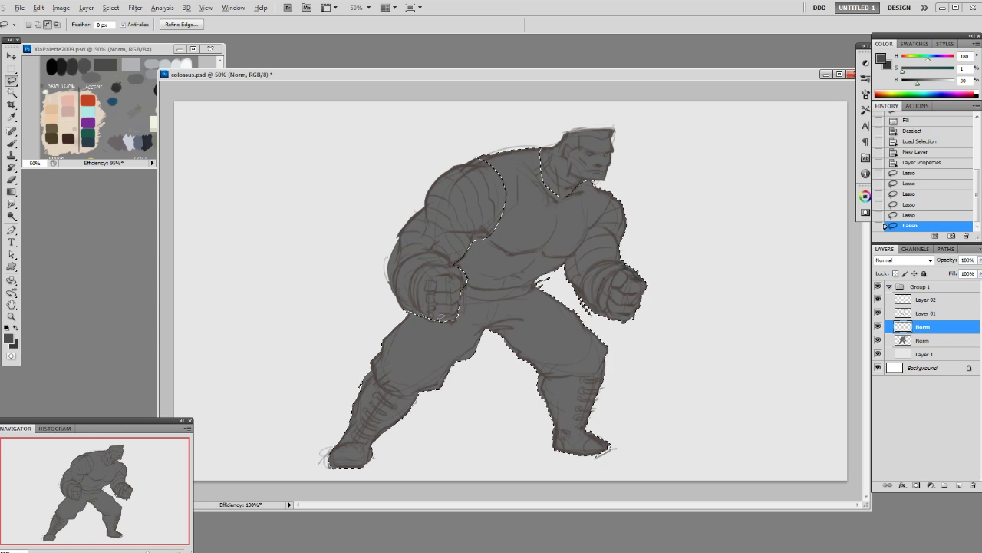
{"action": "key", "text": "shift"}
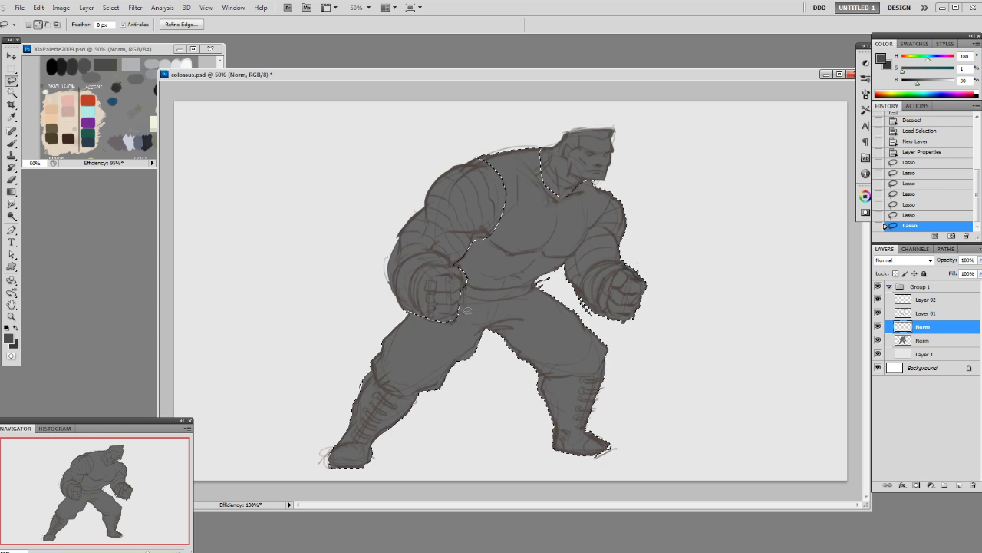
{"action": "mouse_move", "coordinate": [459, 314]}
{"action": "left_mouse_down"}
{"action": "mouse_move", "coordinate": [498, 320]}
{"action": "mouse_move", "coordinate": [489, 313]}
{"action": "left_mouse_up"}
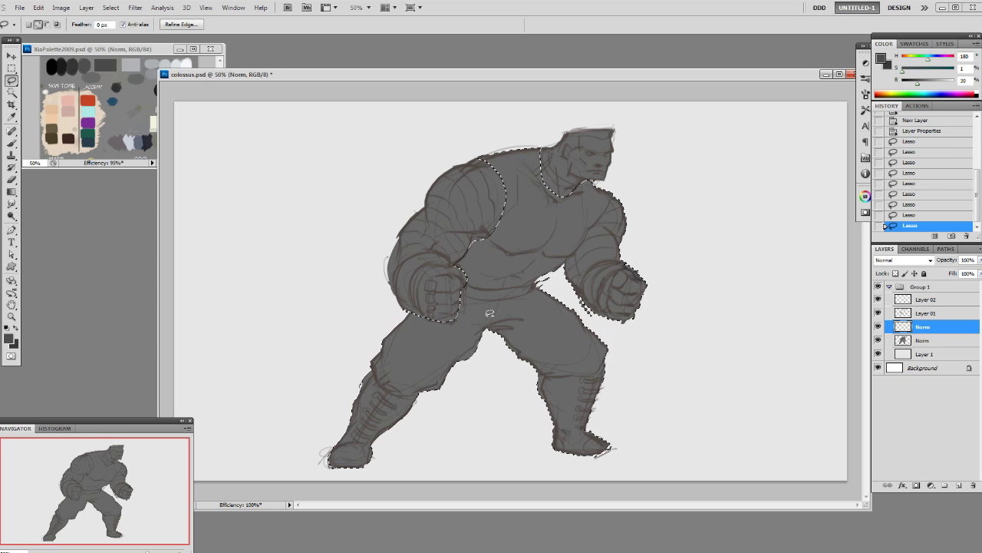
- Subtract the far arm and fist from the selection, fill the remaining costume area with the darker grey and deselect
{"action": "key", "text": "alt"}
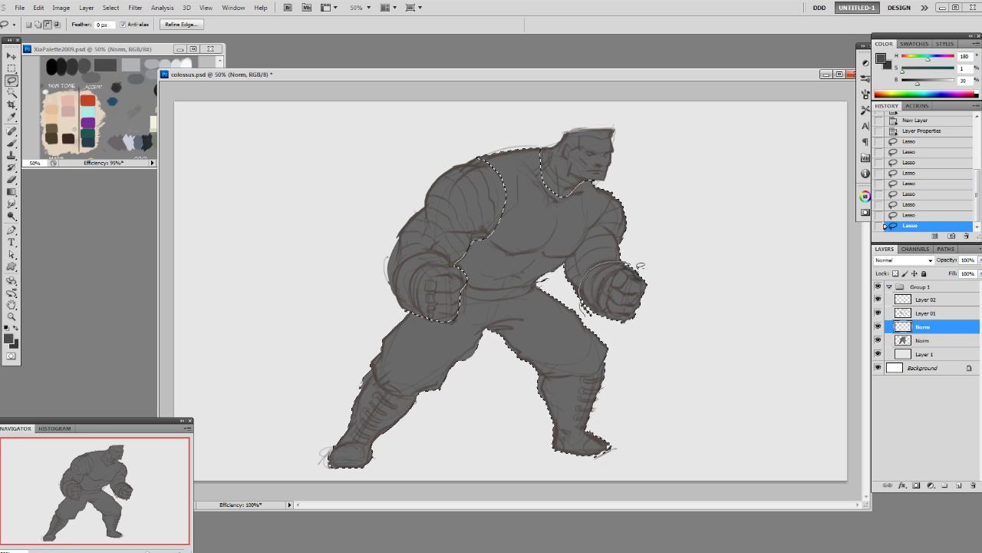
{"action": "left_click_drag", "start_coordinate": [588, 318], "coordinate": [598, 315]}
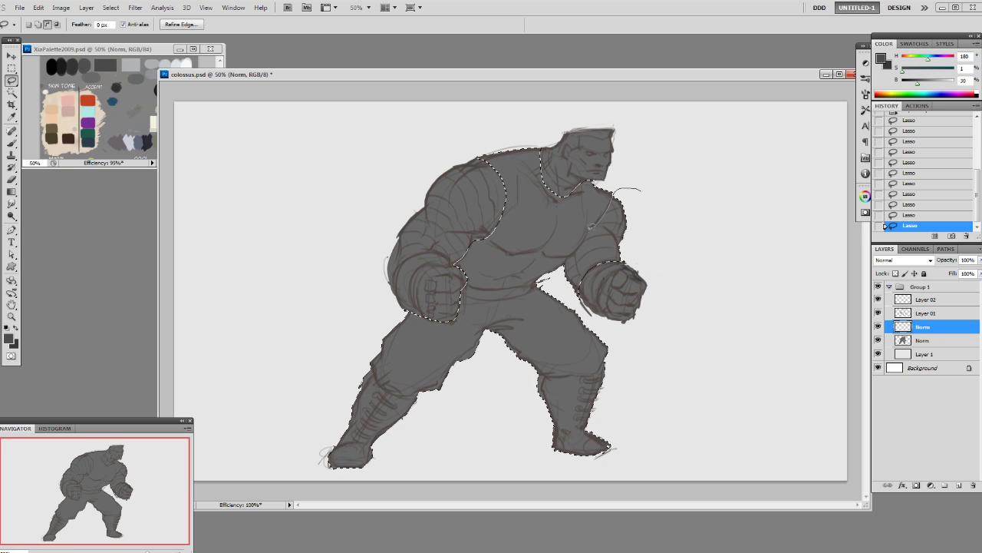
{"action": "mouse_move", "coordinate": [641, 190]}
{"action": "left_mouse_down"}
{"action": "mouse_move", "coordinate": [686, 248]}
{"action": "mouse_move", "coordinate": [634, 187]}
{"action": "left_mouse_up"}
{"action": "key", "text": "alt+BackSpace"}
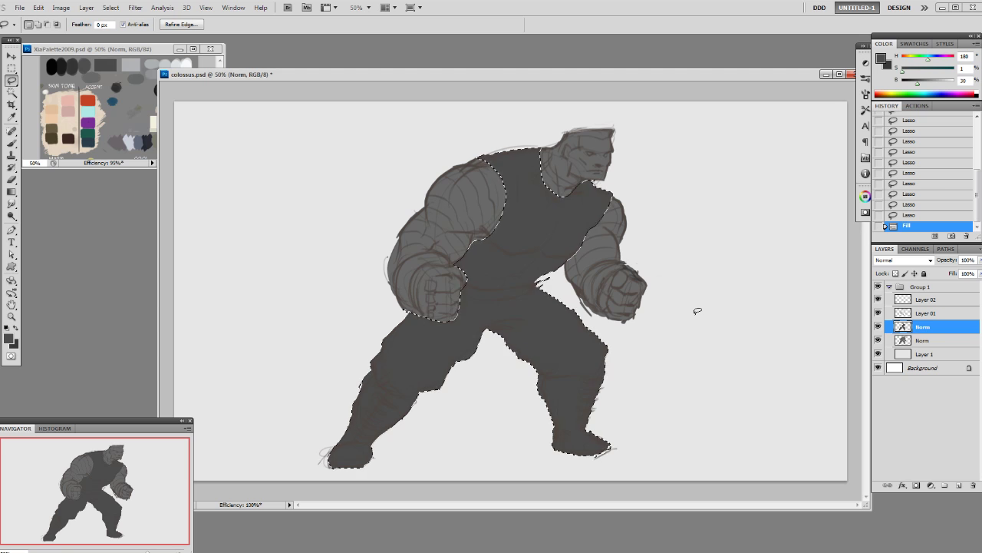
{"action": "key", "text": "ctrl+d"}
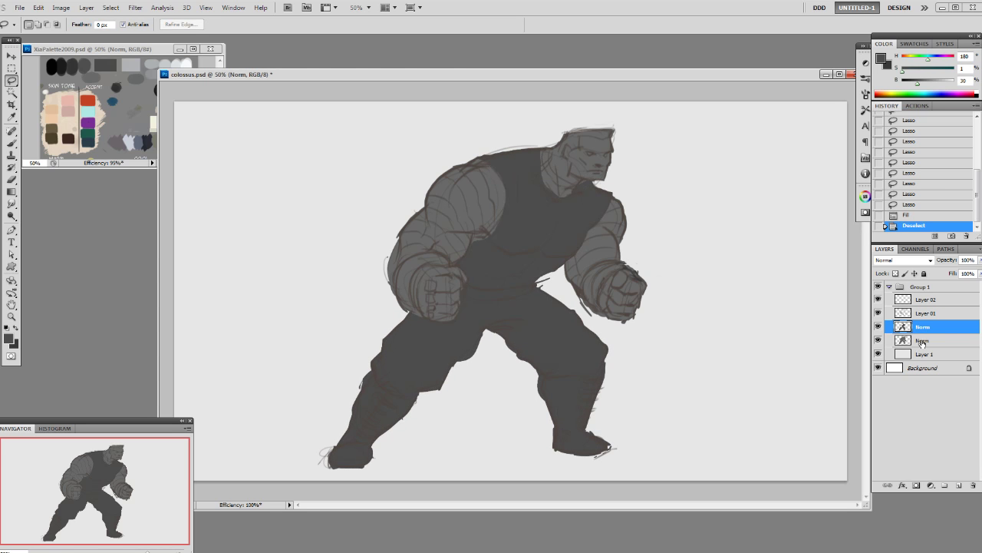
- Erase the excess grey along the outer edge of the near forearm on the base silhouette layer
{"action": "left_click", "coordinate": [921, 340]}
{"action": "key", "text": "b"}
{"action": "key", "text": "bracketright"}
{"action": "key", "text": "bracketright"}
{"action": "key", "text": "bracketright"}
{"action": "mouse_move", "coordinate": [392, 245]}
{"action": "left_mouse_down"}
{"action": "mouse_move", "coordinate": [385, 267]}
{"action": "mouse_move", "coordinate": [393, 236]}
{"action": "mouse_move", "coordinate": [388, 263]}
{"action": "left_mouse_up"}
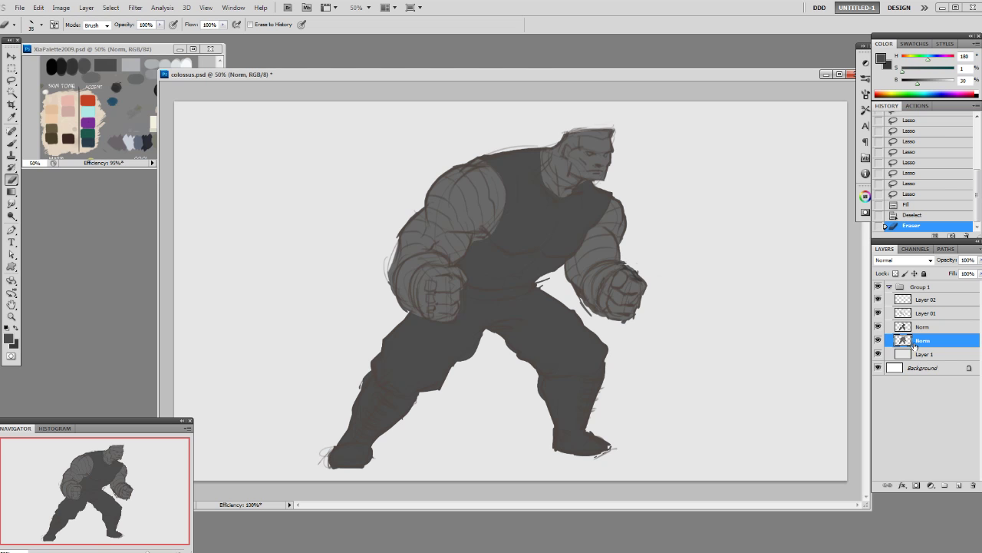
- Load the base silhouette as a selection with its outline hidden, add a Norm layer above the costume and set foreground brightness to 20%
{"action": "key", "text": "ctrl+minus"}
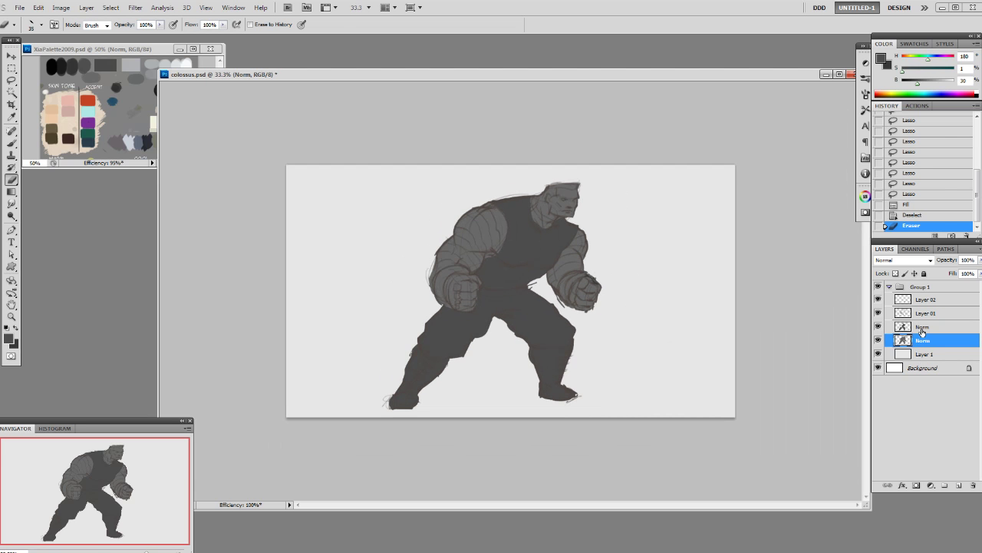
{"action": "left_click", "coordinate": [903, 341], "text": "ctrl"}
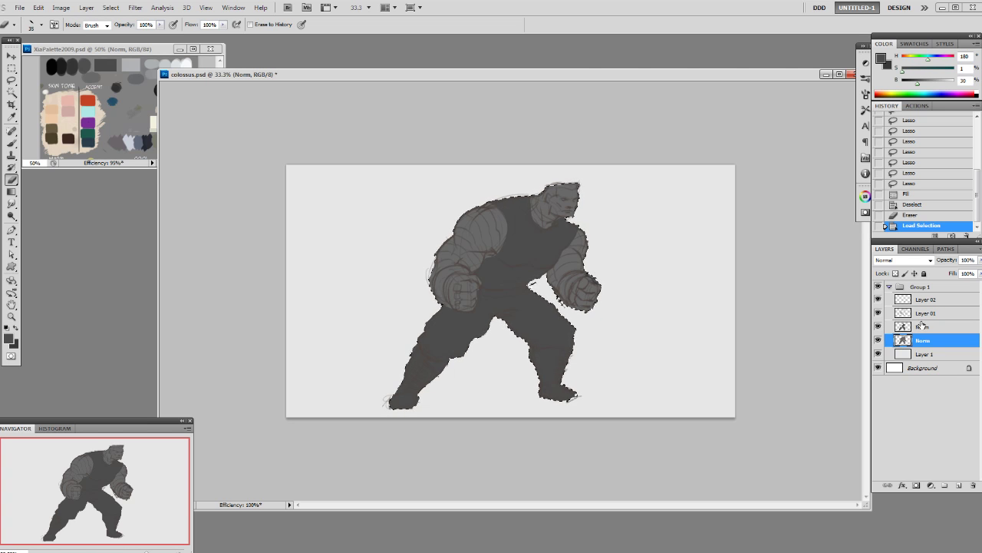
{"action": "left_click", "coordinate": [918, 327]}
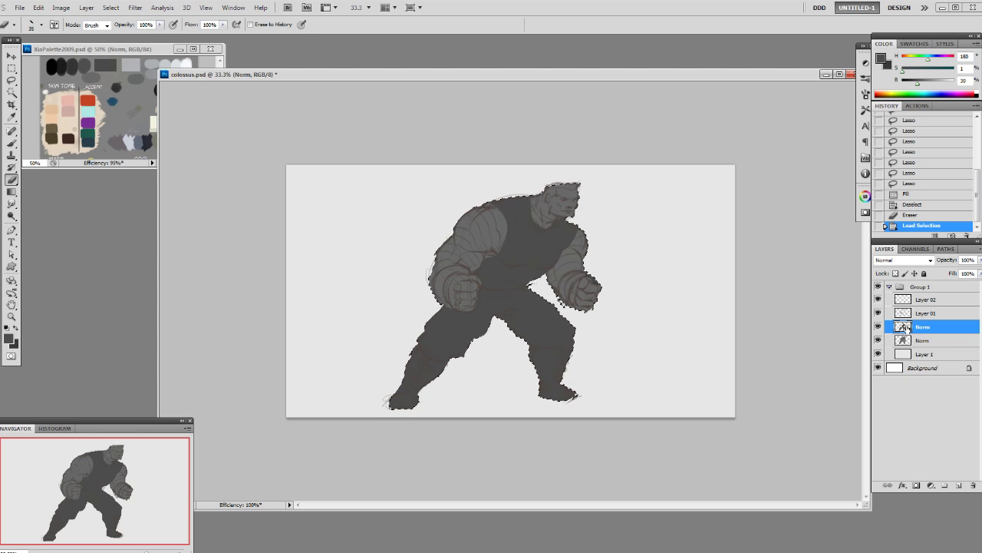
{"action": "key", "text": "b"}
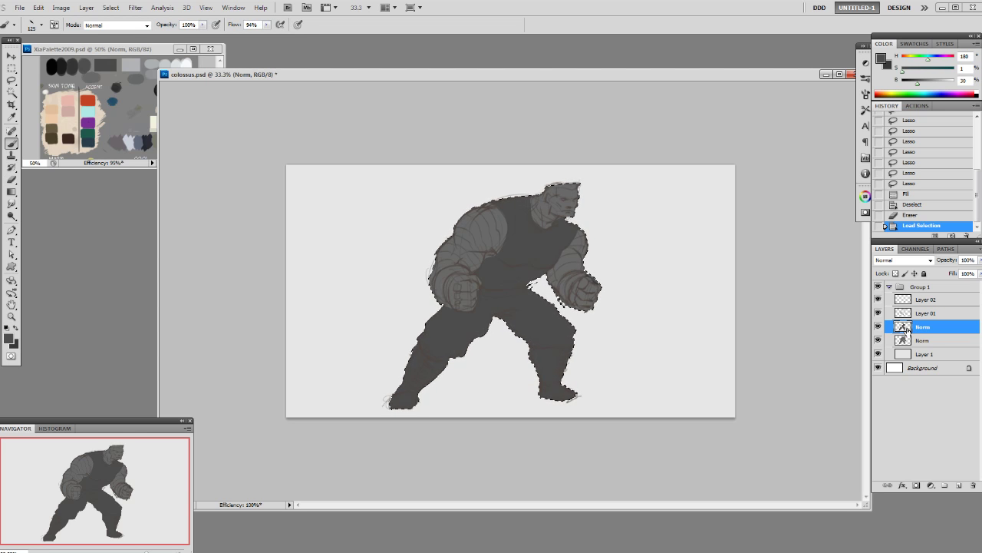
{"action": "key", "text": "ctrl+shift+alt+n"}
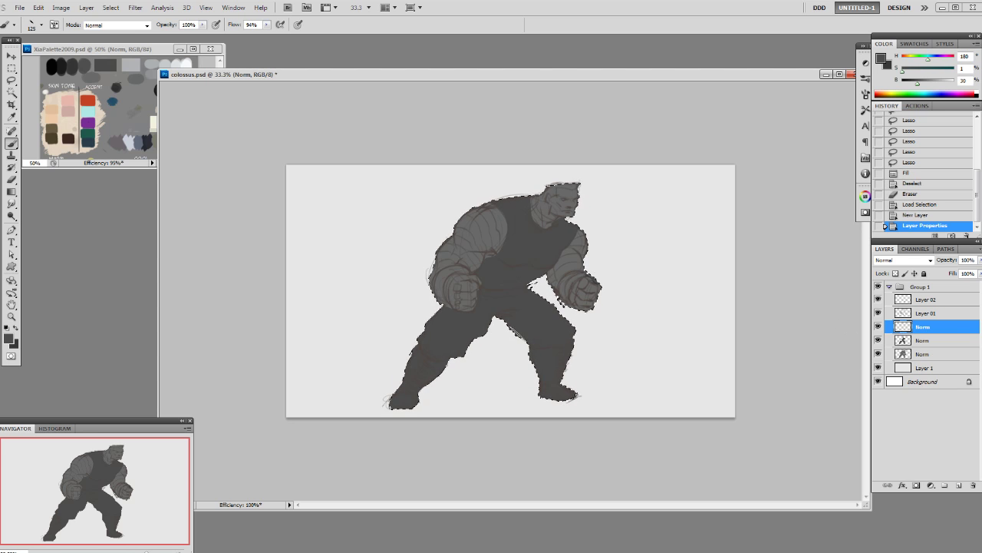
{"action": "left_click_drag", "start_coordinate": [918, 82], "coordinate": [913, 85]}
{"action": "key", "text": "ctrl+h"}
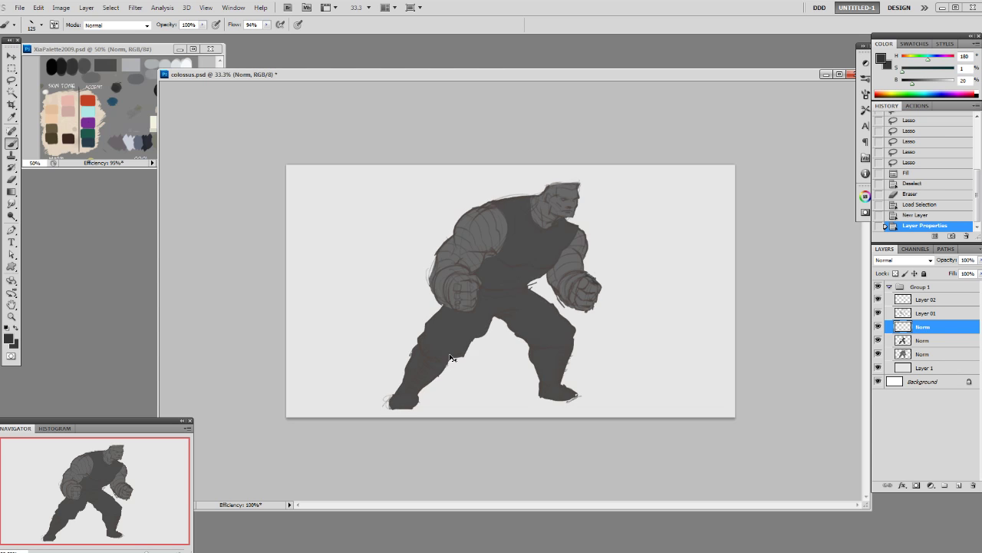
- Shade the figure's legs and lower body with a soft 1300 px brush in the dark grey
{"action": "key", "text": "ctrl+minus"}
{"action": "right_click", "coordinate": [540, 328]}
{"action": "left_click", "coordinate": [760, 300]}
{"action": "key", "text": "]"}
{"action": "key", "text": "]"}
{"action": "key", "text": "]"}
{"action": "key", "text": "]"}
{"action": "key", "text": "]"}
{"action": "key", "text": "]"}
{"action": "key", "text": "]"}
{"action": "key", "text": "]"}
{"action": "key", "text": "]"}
{"action": "key", "text": "]"}
{"action": "key", "text": "]"}
{"action": "key", "text": "]"}
{"action": "key", "text": "]"}
{"action": "key", "text": "]"}
{"action": "key", "text": "]"}
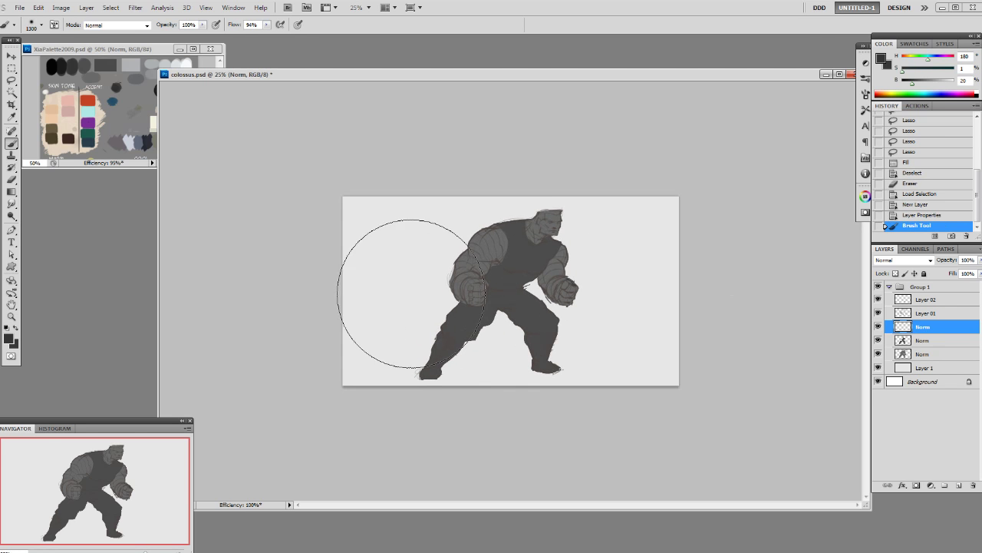
{"action": "left_click_drag", "start_coordinate": [419, 305], "coordinate": [575, 373]}
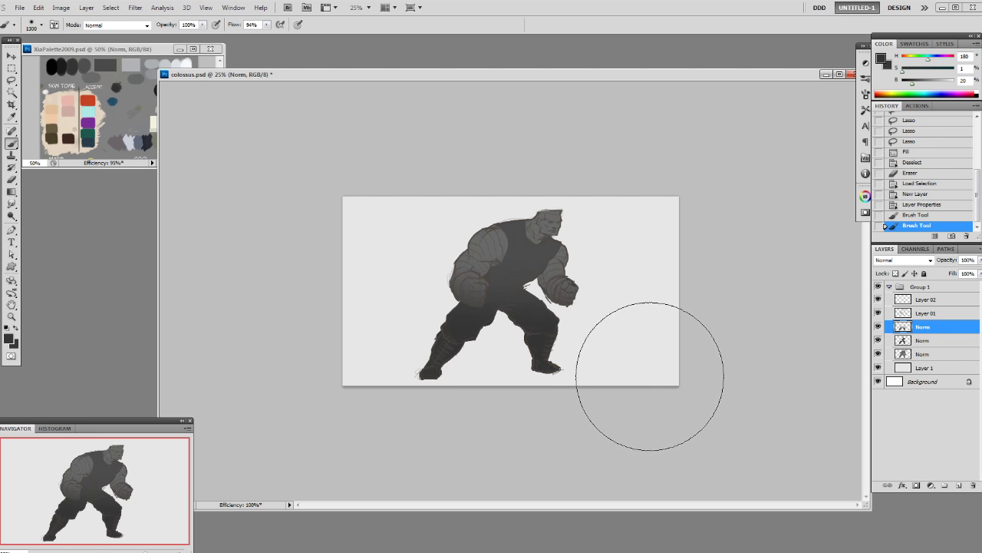
- Undo the dark grey shading on the figure's legs and lower body
{"action": "key", "text": "ctrl+z"}
{"action": "mouse_move", "coordinate": [559, 317]}
{"action": "left_mouse_down"}
{"action": "mouse_move", "coordinate": [527, 286]}
{"action": "mouse_move", "coordinate": [488, 339]}
{"action": "mouse_move", "coordinate": [440, 313]}
{"action": "mouse_move", "coordinate": [446, 271]}
{"action": "mouse_move", "coordinate": [433, 294]}
{"action": "mouse_move", "coordinate": [500, 357]}
{"action": "mouse_move", "coordinate": [523, 349]}
{"action": "left_mouse_up"}
{"action": "key", "text": "ctrl+z"}
- Lock the transparent pixels of Layer 01, set the foreground brightness to 9% and fill its sketch lines with that dark grey
{"action": "left_click", "coordinate": [955, 313]}
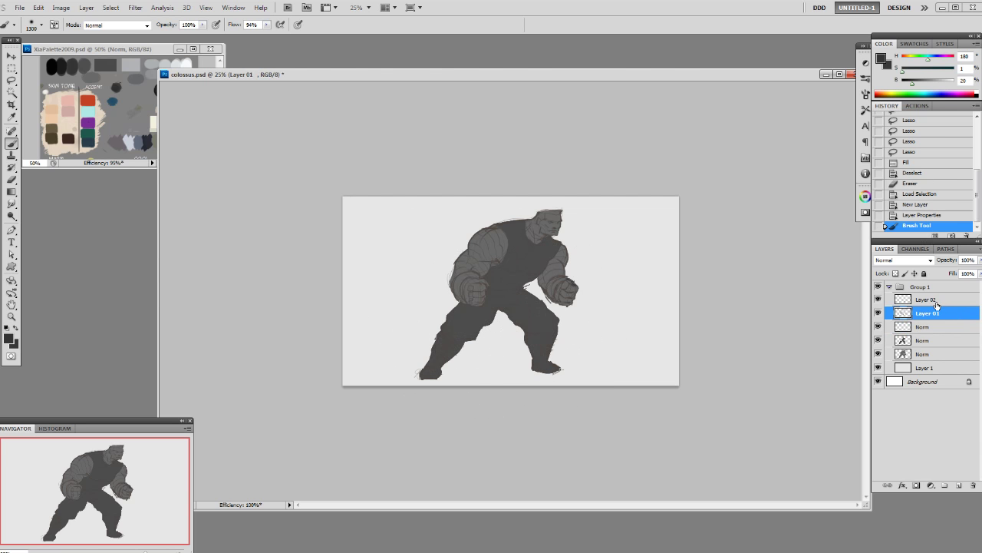
{"action": "left_click", "coordinate": [896, 275]}
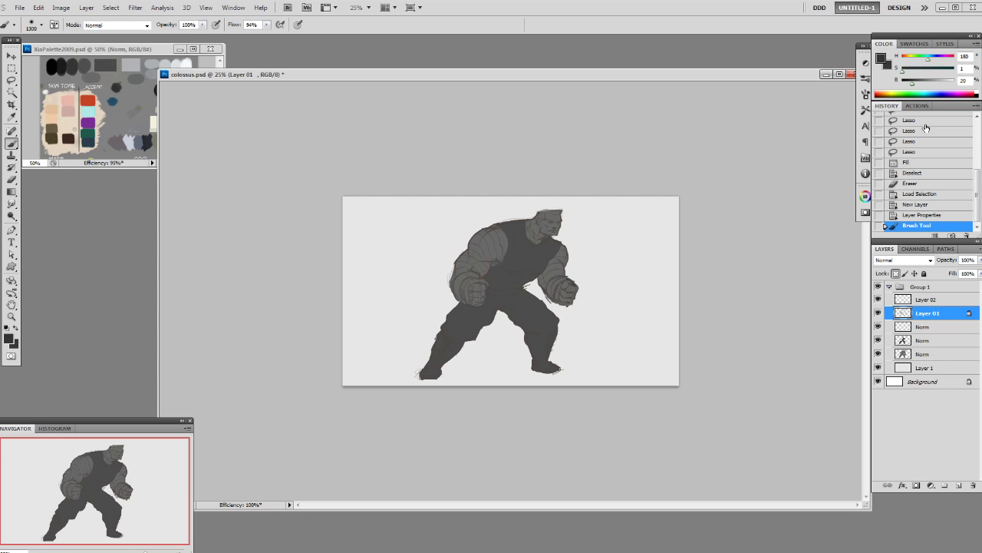
{"action": "left_click_drag", "start_coordinate": [912, 83], "coordinate": [905, 85]}
{"action": "key", "text": "alt+BackSpace"}
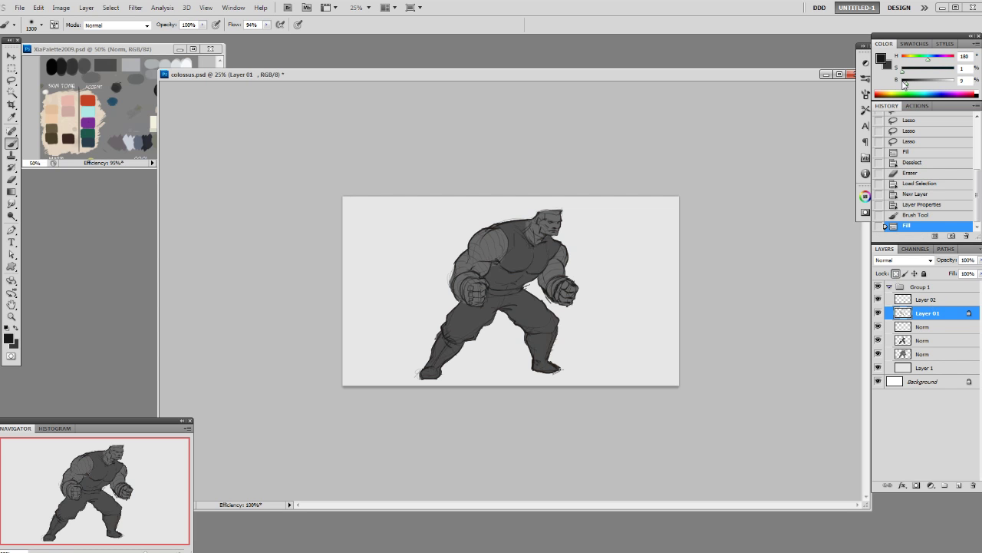
- Lock the transparent pixels of Layer 02 and fill its lines with the same dark grey
{"action": "left_click", "coordinate": [942, 301]}
{"action": "left_click", "coordinate": [895, 275]}
{"action": "key", "text": "alt+BackSpace"}
- Relock transparency on Layer 01 and reduce the opacity of both line layers, with Layer 02 at 34%
{"action": "key", "text": "alt+bracketleft"}
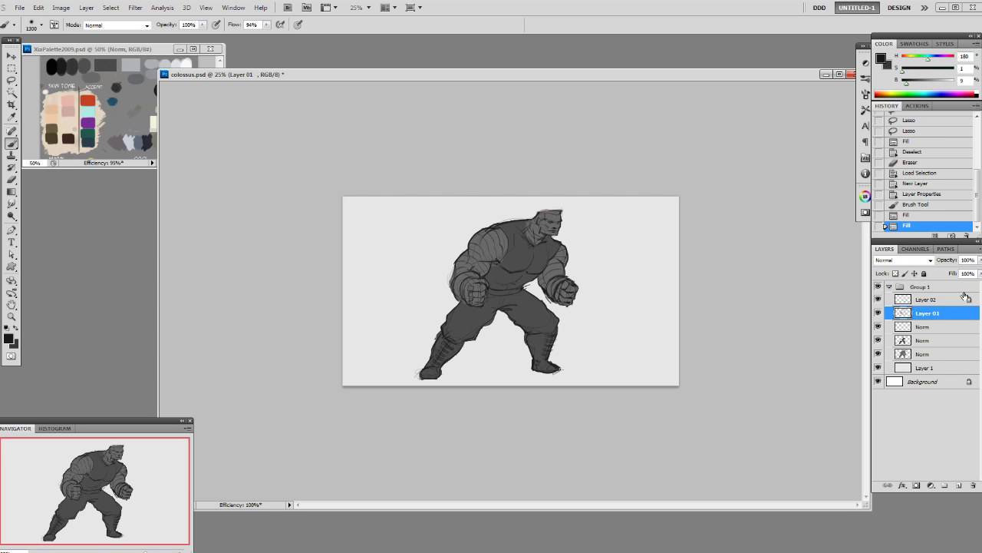
{"action": "key", "text": "alt+bracketright"}
{"action": "key", "text": "alt+bracketleft"}
{"action": "left_click", "coordinate": [896, 274]}
{"action": "left_click", "coordinate": [980, 260]}
{"action": "left_click_drag", "start_coordinate": [975, 273], "coordinate": [949, 275]}
{"action": "key", "text": "alt+bracketright"}
{"action": "left_click", "coordinate": [978, 261]}
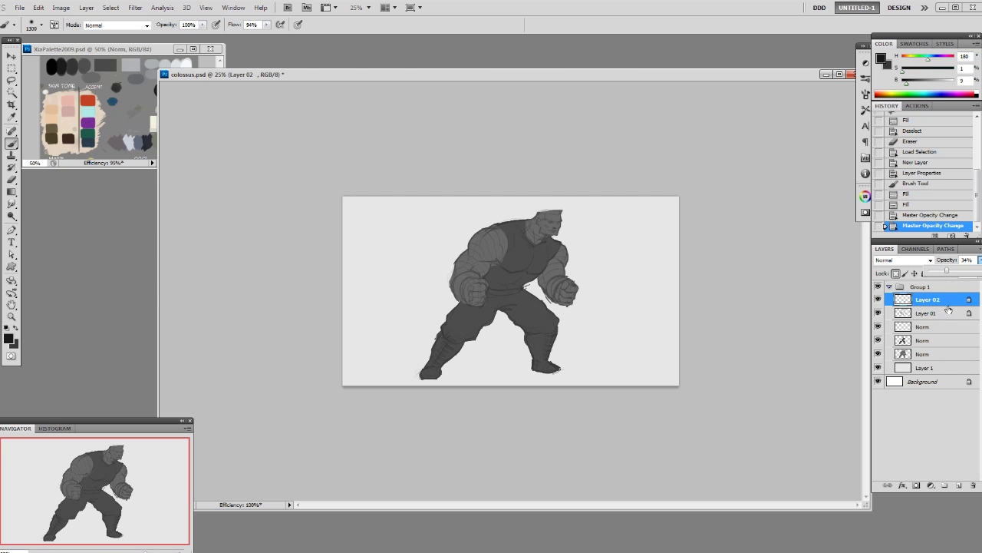
- Select the empty Norm layer above the costume and load the base silhouette as a selection
{"action": "left_click", "coordinate": [944, 313]}
{"action": "left_click", "coordinate": [907, 326]}
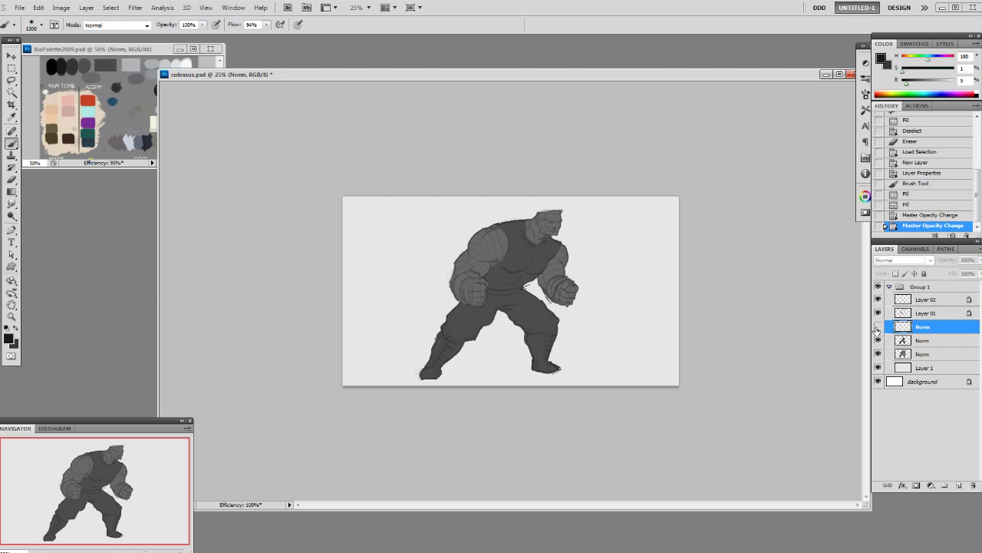
{"action": "left_click", "coordinate": [903, 354], "text": "ctrl"}
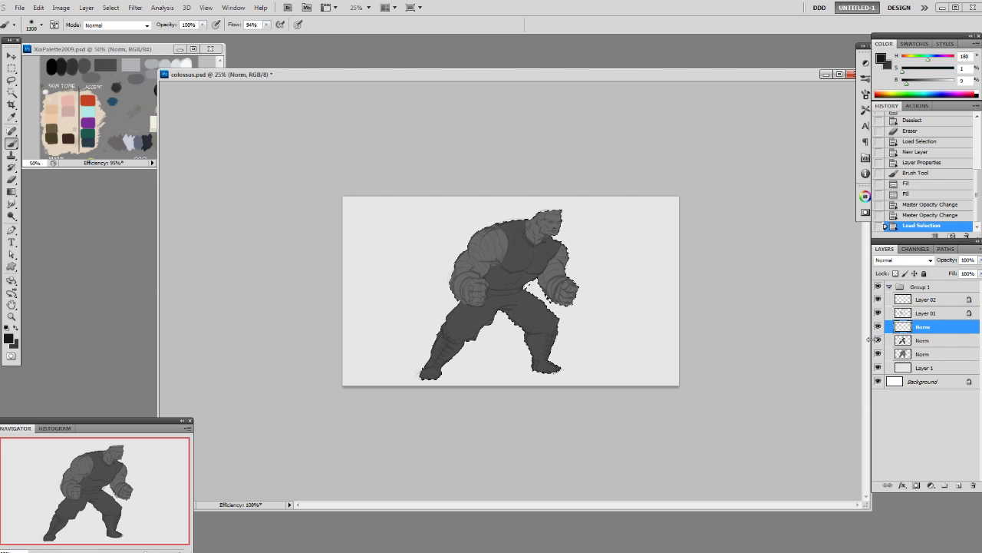
- Set the foreground brightness to 21% and shade the legs and torso with a soft brush, reducing it from 1300 to 700 px
{"action": "left_click_drag", "start_coordinate": [442, 357], "coordinate": [649, 368]}
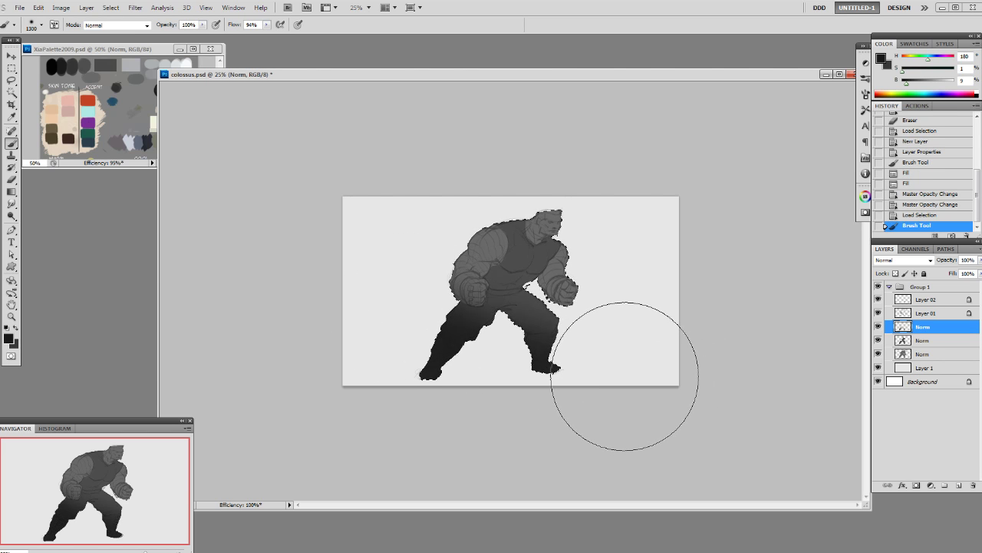
{"action": "key", "text": "ctrl+z"}
{"action": "left_click_drag", "start_coordinate": [912, 86], "coordinate": [915, 87]}
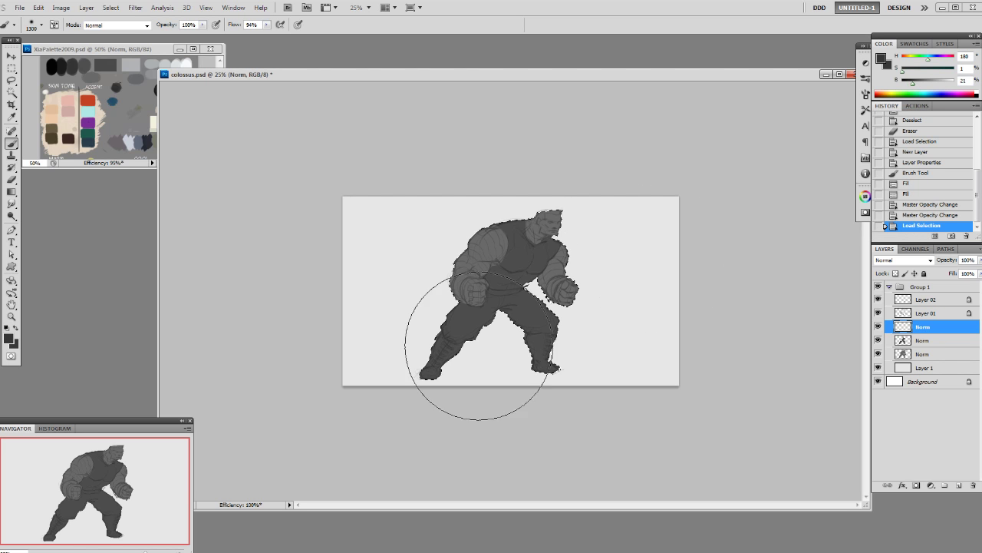
{"action": "left_click_drag", "start_coordinate": [573, 377], "coordinate": [544, 387]}
{"action": "key", "text": "["}
{"action": "key", "text": "bracketleft"}
{"action": "mouse_move", "coordinate": [504, 303]}
{"action": "left_mouse_down"}
{"action": "mouse_move", "coordinate": [483, 312]}
{"action": "mouse_move", "coordinate": [505, 271]}
{"action": "mouse_move", "coordinate": [531, 264]}
{"action": "mouse_move", "coordinate": [433, 383]}
{"action": "mouse_move", "coordinate": [455, 359]}
{"action": "mouse_move", "coordinate": [539, 383]}
{"action": "mouse_move", "coordinate": [587, 345]}
{"action": "mouse_move", "coordinate": [533, 379]}
{"action": "mouse_move", "coordinate": [498, 340]}
{"action": "left_mouse_up"}
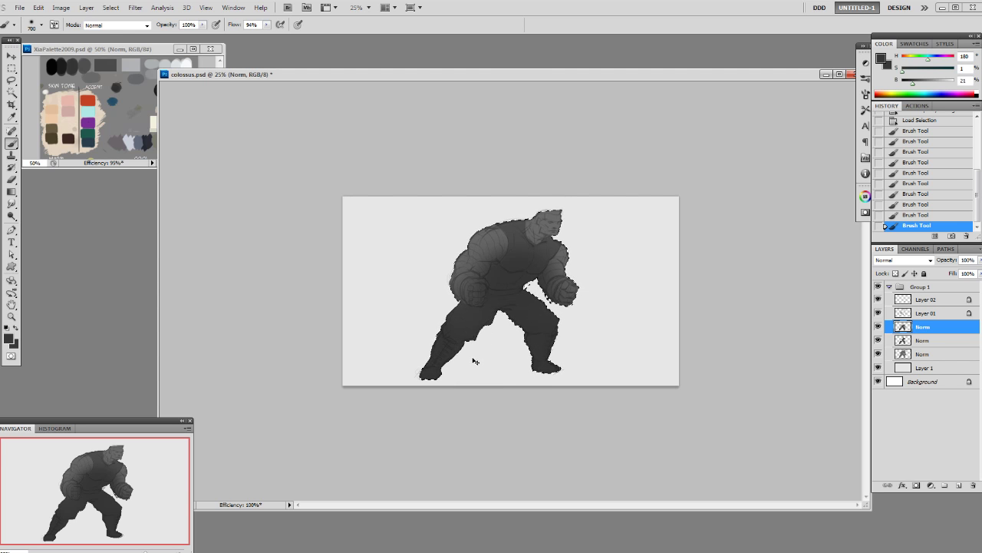
- Hide the selection outline and lighten the near fist on the shading layer with a 100 px Eraser at 50% opacity
{"action": "key", "text": "ctrl+h"}
{"action": "key", "text": "e"}
{"action": "right_click", "coordinate": [485, 356]}
{"action": "left_click", "coordinate": [553, 417]}
{"action": "left_click", "coordinate": [522, 299]}
{"action": "key", "text": "5"}
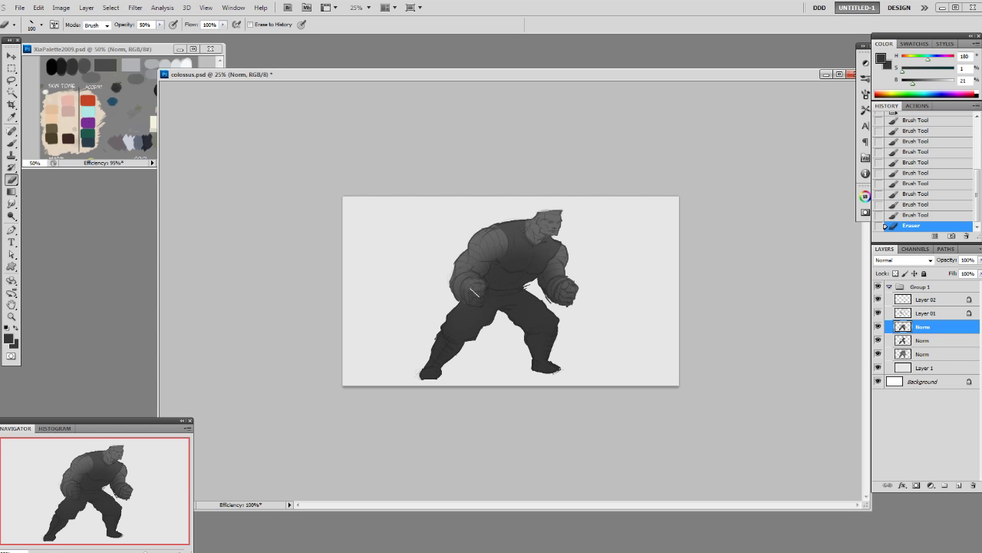
{"action": "mouse_move", "coordinate": [479, 279]}
{"action": "left_mouse_down"}
{"action": "mouse_move", "coordinate": [485, 265]}
{"action": "mouse_move", "coordinate": [485, 276]}
{"action": "left_mouse_up"}
{"action": "key", "text": "ctrl+z"}
{"action": "left_click", "coordinate": [476, 277]}
{"action": "left_click", "coordinate": [471, 281]}
{"action": "left_click", "coordinate": [484, 278]}
{"action": "left_click", "coordinate": [485, 283]}
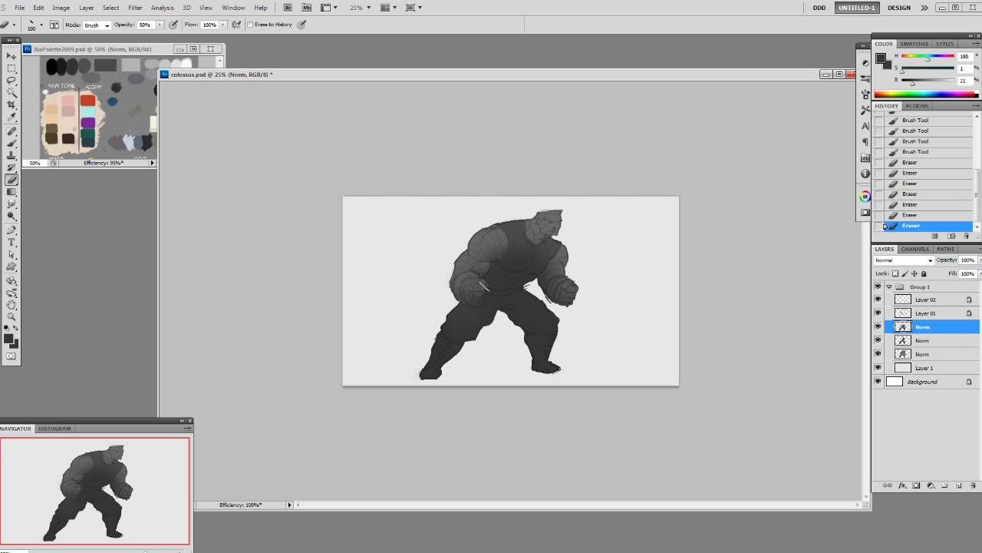
{"action": "left_click", "coordinate": [476, 289]}
{"action": "left_click", "coordinate": [475, 290]}
- Choose another brush tip and darken the near forearm and upper arm at 50% opacity
{"action": "key", "text": "b"}
{"action": "right_click", "coordinate": [452, 301]}
{"action": "left_click", "coordinate": [521, 366]}
{"action": "left_click", "coordinate": [469, 257]}
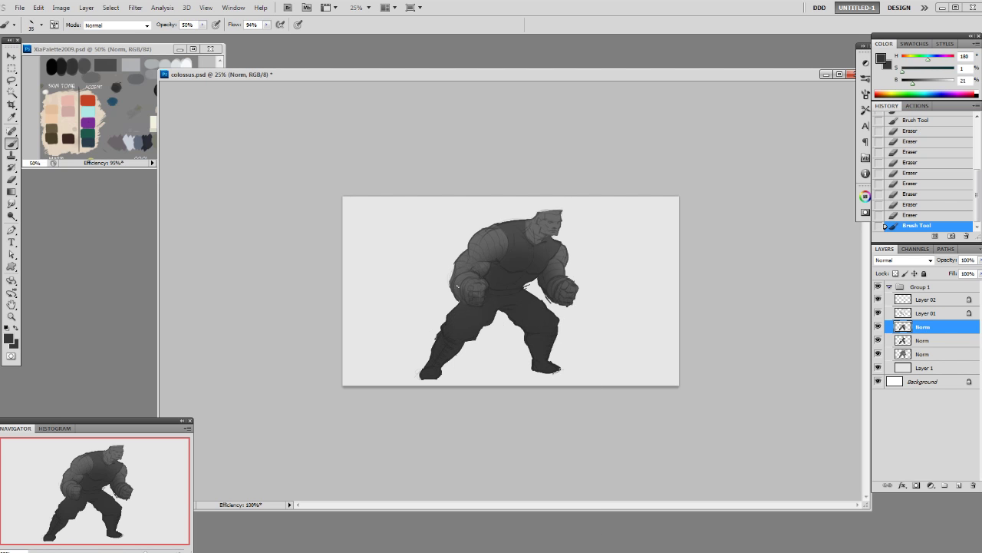
{"action": "mouse_move", "coordinate": [465, 300]}
{"action": "left_mouse_down"}
{"action": "mouse_move", "coordinate": [468, 287]}
{"action": "mouse_move", "coordinate": [457, 284]}
{"action": "mouse_move", "coordinate": [482, 234]}
{"action": "left_mouse_up"}
{"action": "key", "text": "ctrl+z"}
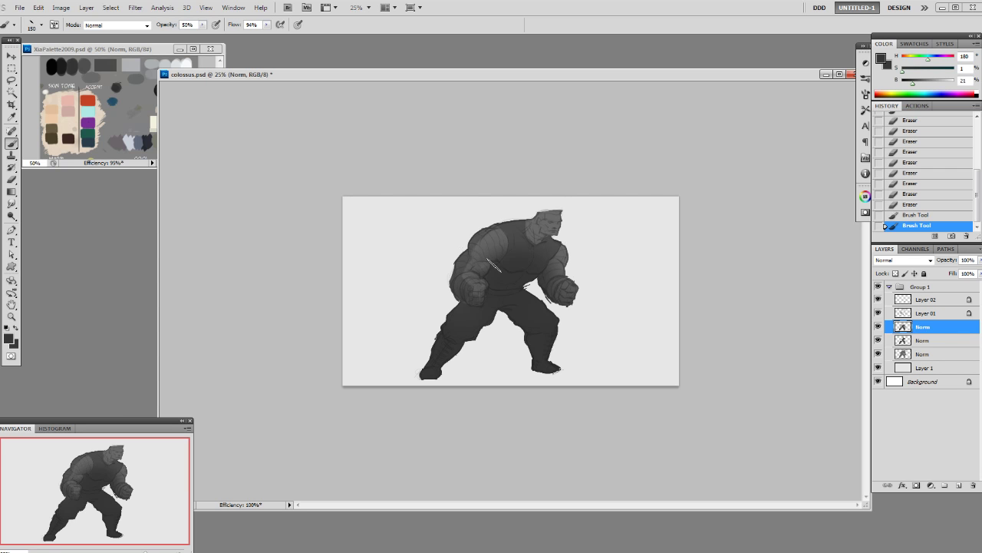
- Lighten the near arm, waist and far forearm on the shading layer with a 100 px Eraser at 70% opacity
{"action": "key", "text": "e"}
{"action": "left_click", "coordinate": [472, 252]}
{"action": "key", "text": "ctrl+z"}
{"action": "left_click_drag", "start_coordinate": [473, 252], "coordinate": [472, 289]}
{"action": "left_click_drag", "start_coordinate": [479, 278], "coordinate": [503, 285]}
{"action": "left_click_drag", "start_coordinate": [515, 284], "coordinate": [562, 271]}
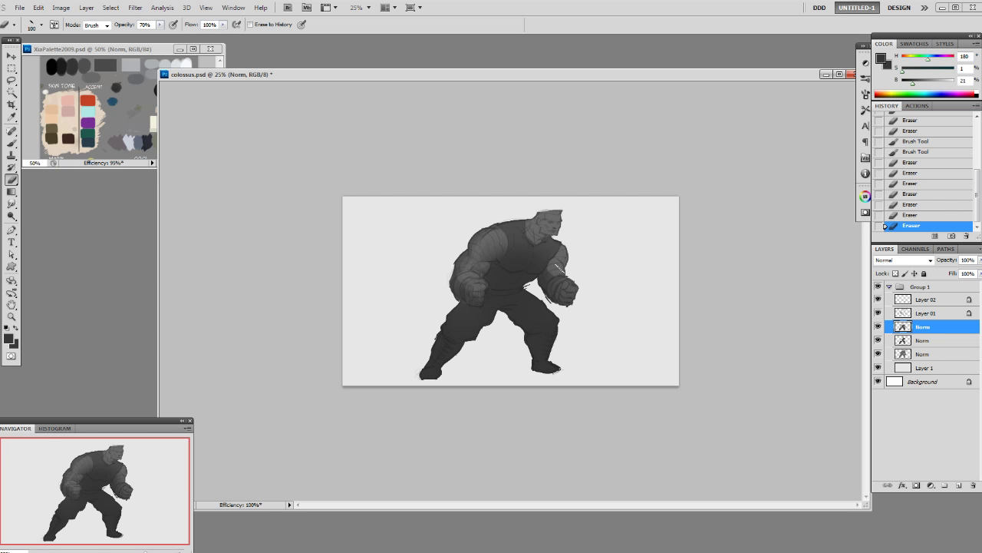
{"action": "mouse_move", "coordinate": [557, 271]}
{"action": "left_mouse_down"}
{"action": "mouse_move", "coordinate": [579, 293]}
{"action": "mouse_move", "coordinate": [570, 302]}
{"action": "mouse_move", "coordinate": [545, 279]}
{"action": "left_mouse_up"}
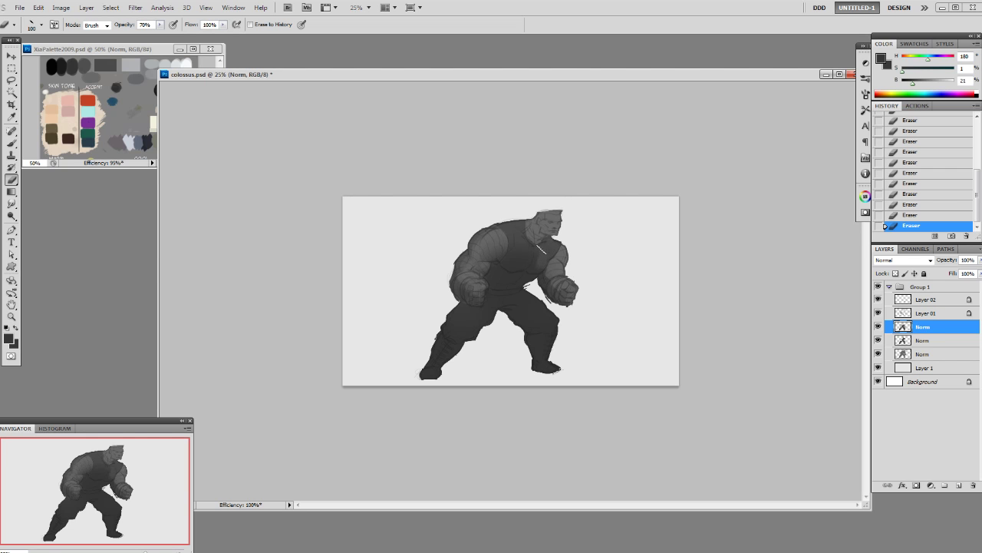
- Lighten the chest and thighs with a 150 px Eraser at 50% opacity, comparing the result with an earlier history state
{"action": "left_click_drag", "start_coordinate": [529, 250], "coordinate": [525, 258]}
{"action": "left_click_drag", "start_coordinate": [553, 315], "coordinate": [526, 305]}
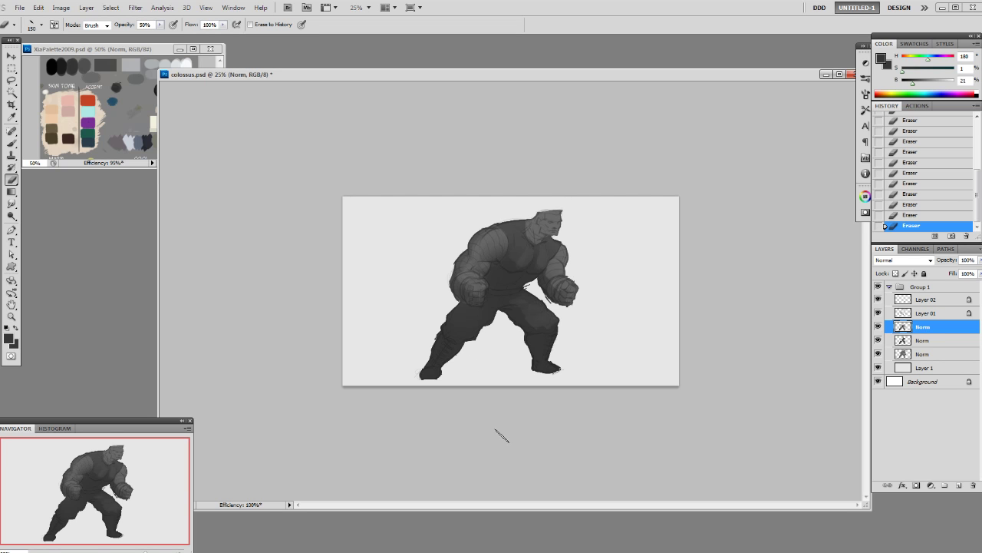
{"action": "left_click", "coordinate": [937, 163]}
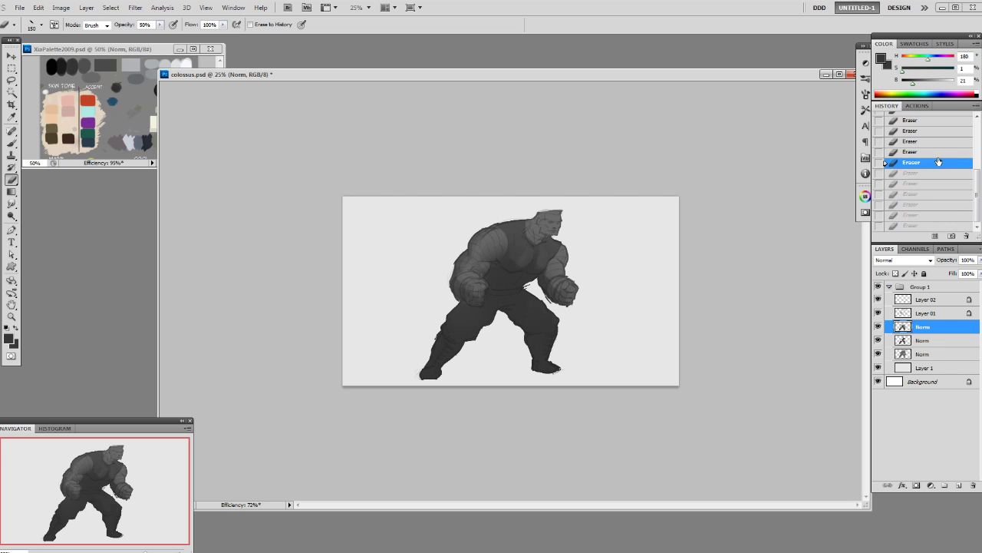
{"action": "key", "text": "ctrl+z"}
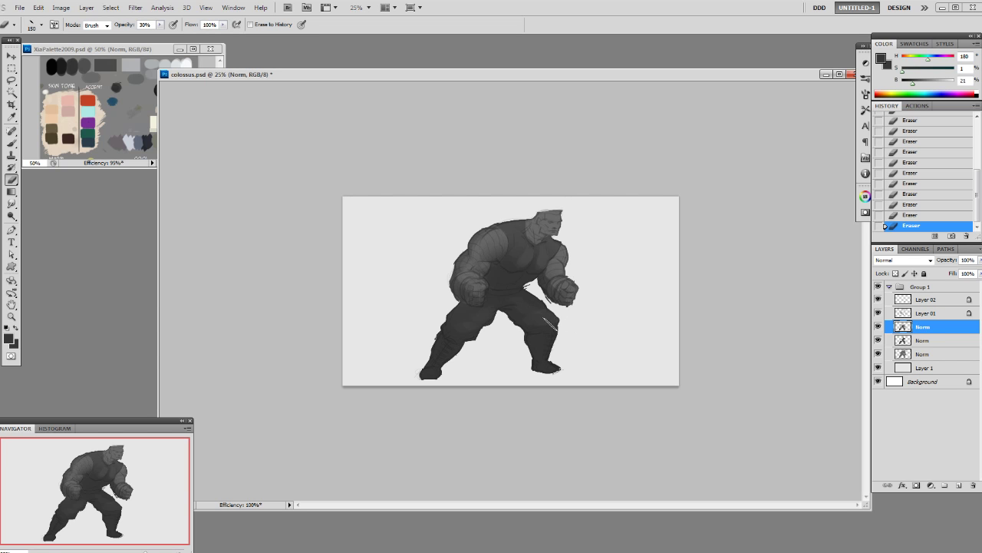
- Darken the base of the neck, the far forearm and the side of the chest with a 90 px brush at 50% opacity
{"action": "key", "text": "b"}
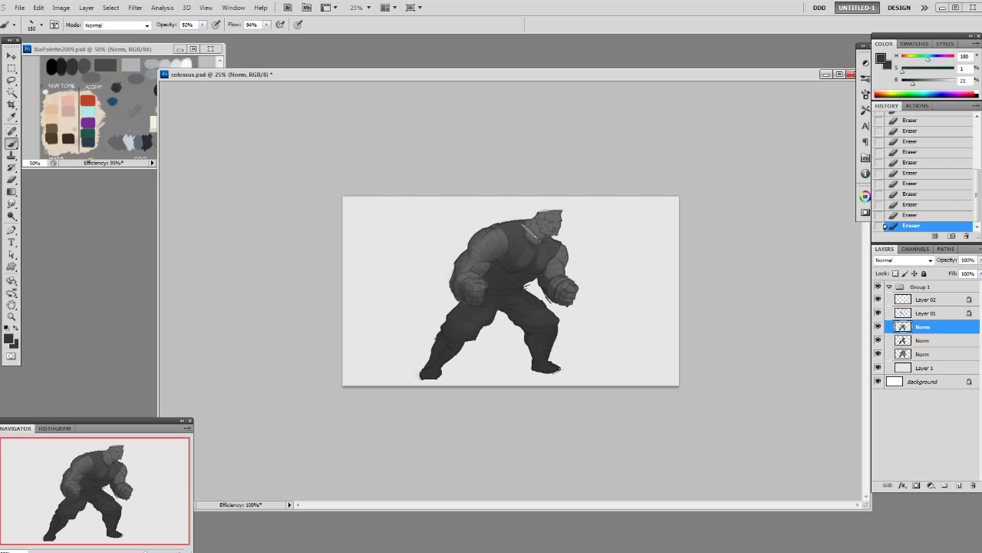
{"action": "key", "text": "bracketleft"}
{"action": "key", "text": "bracketleft"}
{"action": "key", "text": "bracketleft"}
{"action": "mouse_move", "coordinate": [528, 241]}
{"action": "left_mouse_down"}
{"action": "mouse_move", "coordinate": [545, 234]}
{"action": "mouse_move", "coordinate": [535, 244]}
{"action": "left_mouse_up"}
{"action": "left_click_drag", "start_coordinate": [566, 286], "coordinate": [546, 268]}
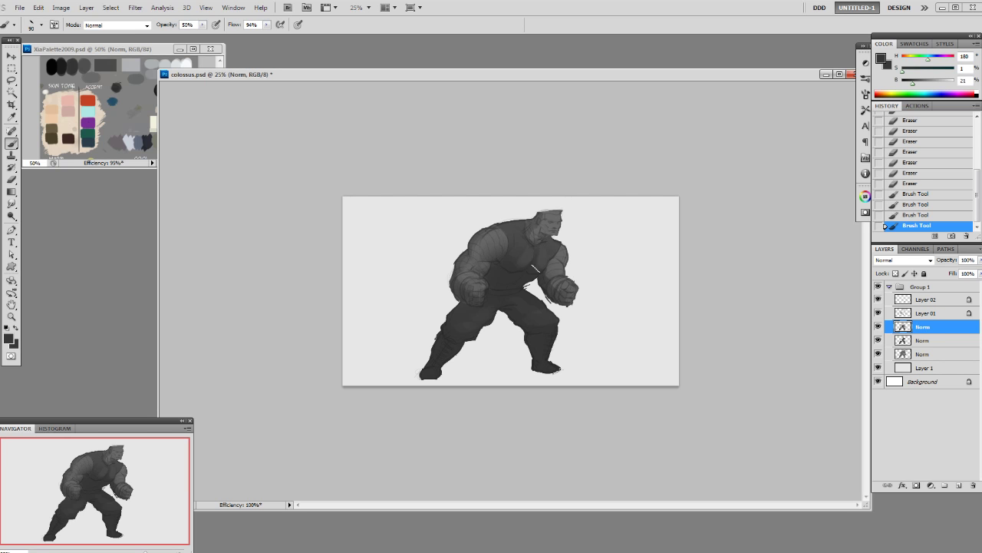
- Deepen the shading on the near arm and fist, and darken the hair with a 45 px brush at 80% opacity
{"action": "left_click_drag", "start_coordinate": [467, 252], "coordinate": [463, 269]}
{"action": "mouse_move", "coordinate": [487, 234]}
{"action": "left_mouse_down"}
{"action": "mouse_move", "coordinate": [455, 286]}
{"action": "mouse_move", "coordinate": [468, 283]}
{"action": "mouse_move", "coordinate": [465, 299]}
{"action": "left_mouse_up"}
{"action": "left_click_drag", "start_coordinate": [468, 295], "coordinate": [466, 306]}
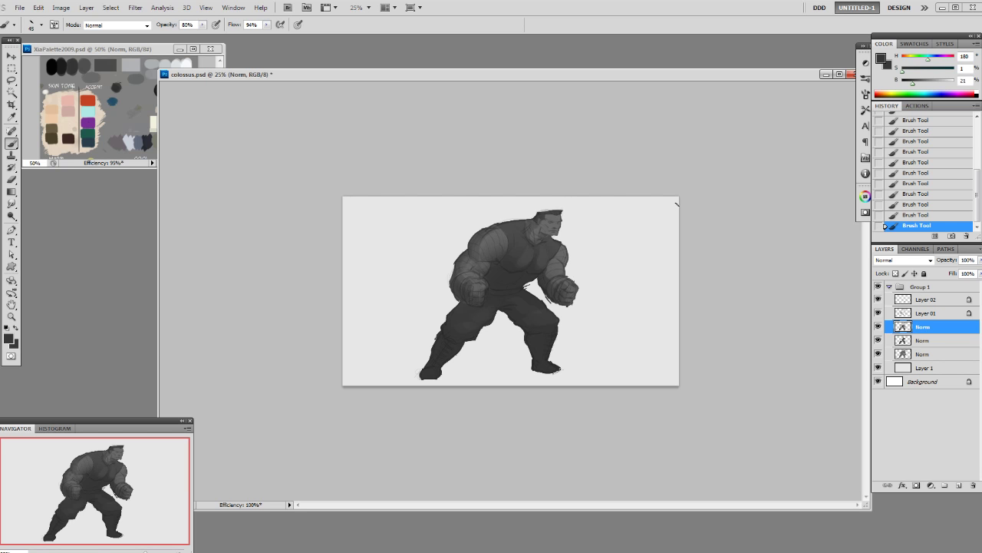
- Reduce the opacity of Layer 01 further and Layer 02 to 25%, reselect the Norm shading layer and save the file
{"action": "key", "text": "ctrl+plus"}
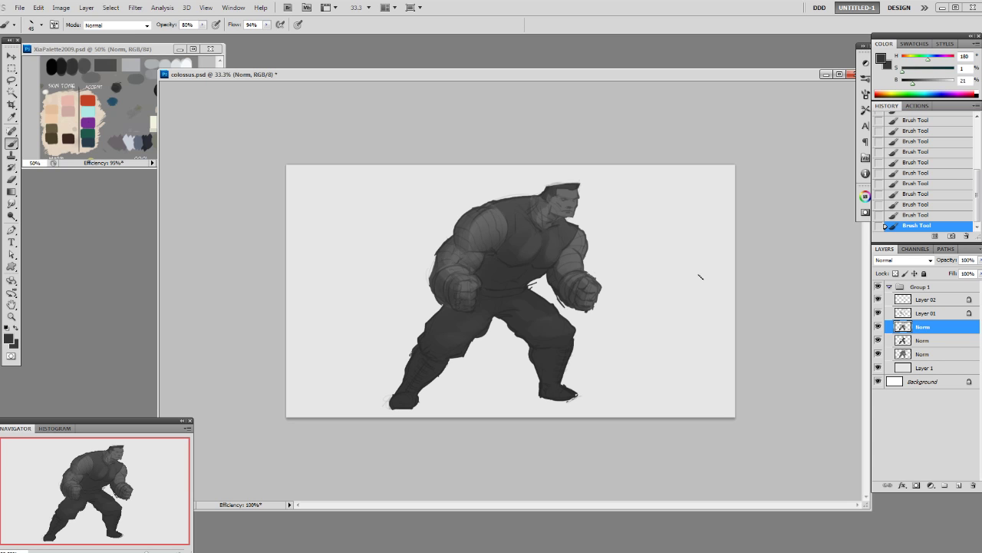
{"action": "left_click", "coordinate": [955, 313]}
{"action": "left_click", "coordinate": [979, 260]}
{"action": "left_click_drag", "start_coordinate": [956, 271], "coordinate": [944, 274]}
{"action": "left_click", "coordinate": [947, 299]}
{"action": "left_click", "coordinate": [979, 260]}
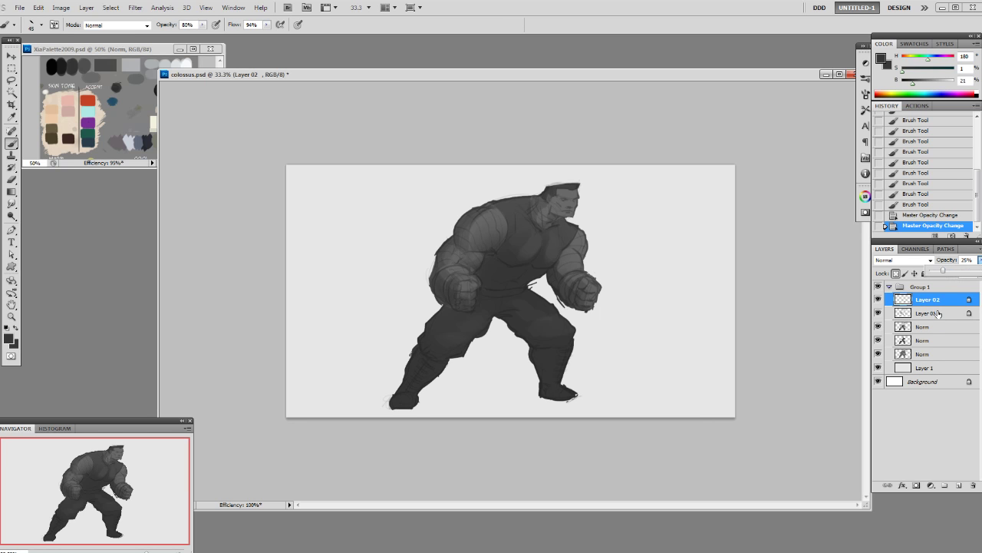
{"action": "left_click", "coordinate": [933, 327]}
{"action": "key", "text": "ctrl+s"}
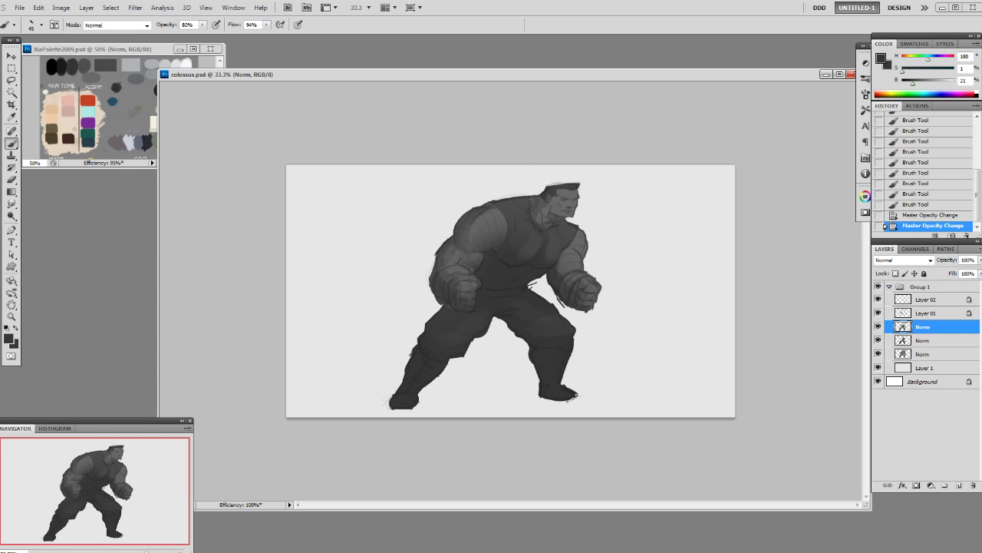
- Lighten the chest with the Eraser, and blend its lower edge using a sampled dark grey and an enlarged brush
{"action": "left_click", "coordinate": [932, 301]}
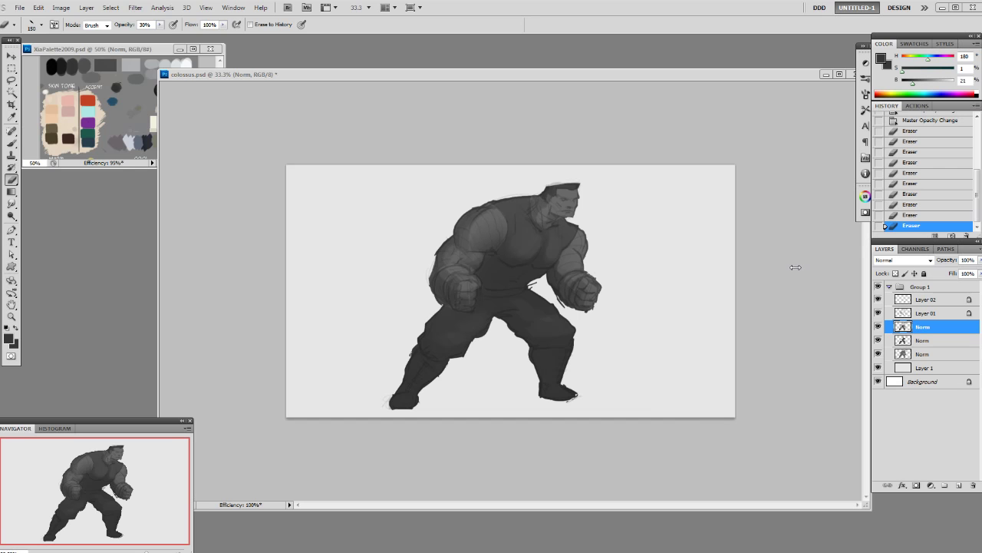
{"action": "key", "text": "b"}
{"action": "left_click", "coordinate": [516, 259], "text": "alt"}
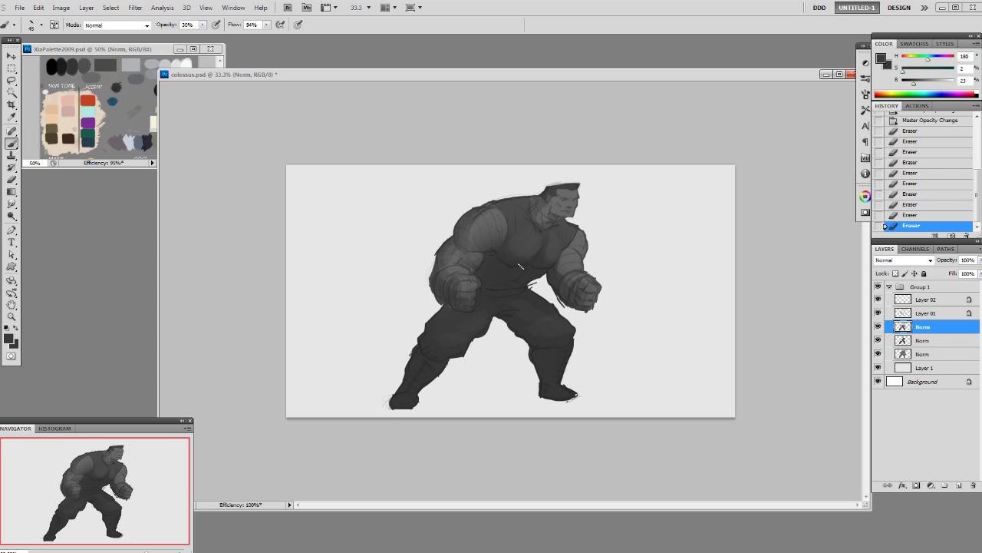
{"action": "key", "text": "]"}
{"action": "key", "text": "]"}
{"action": "key", "text": "]"}
{"action": "key", "text": "]"}
{"action": "key", "text": "]"}
{"action": "key", "text": "]"}
{"action": "key", "text": "]"}
{"action": "key", "text": "]"}
{"action": "mouse_move", "coordinate": [524, 257]}
{"action": "left_mouse_down"}
{"action": "mouse_move", "coordinate": [540, 243]}
{"action": "mouse_move", "coordinate": [528, 235]}
{"action": "mouse_move", "coordinate": [550, 245]}
{"action": "mouse_move", "coordinate": [531, 242]}
{"action": "mouse_move", "coordinate": [518, 219]}
{"action": "mouse_move", "coordinate": [556, 238]}
{"action": "left_mouse_up"}
- Smooth the upper chest with lighter greys sampled from the costume, using a 175 px brush at 70% opacity
{"action": "left_click", "coordinate": [533, 232], "text": "alt"}
{"action": "left_click_drag", "start_coordinate": [556, 238], "coordinate": [540, 248]}
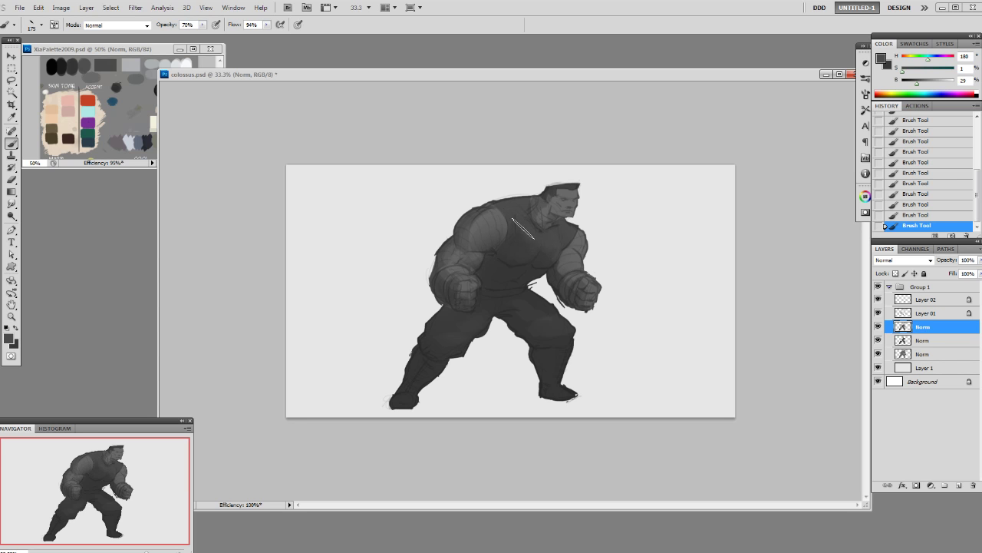
{"action": "left_click", "coordinate": [543, 253], "text": "alt"}
{"action": "left_click", "coordinate": [526, 232], "text": "alt"}
{"action": "left_click", "coordinate": [515, 215], "text": "alt"}
- Add an Overlay layer named Olay above the shading, sample the light background grey and set the brush to 80 px at 50% opacity
{"action": "key", "text": "F3"}
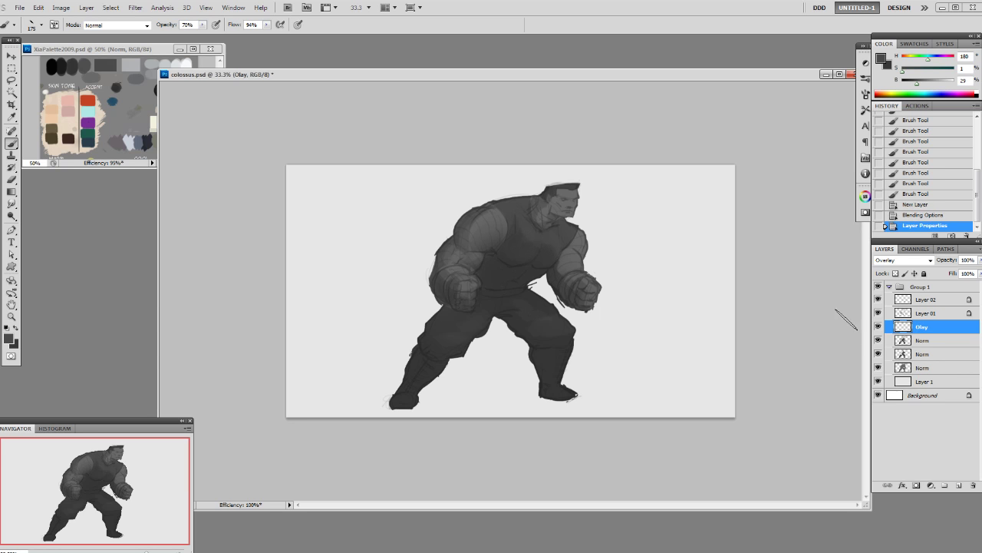
{"action": "left_click", "coordinate": [664, 245], "text": "alt"}
{"action": "key", "text": "5"}
{"action": "key", "text": "bracketleft"}
{"action": "key", "text": "bracketleft"}
{"action": "key", "text": "bracketleft"}
{"action": "key", "text": "bracketleft"}
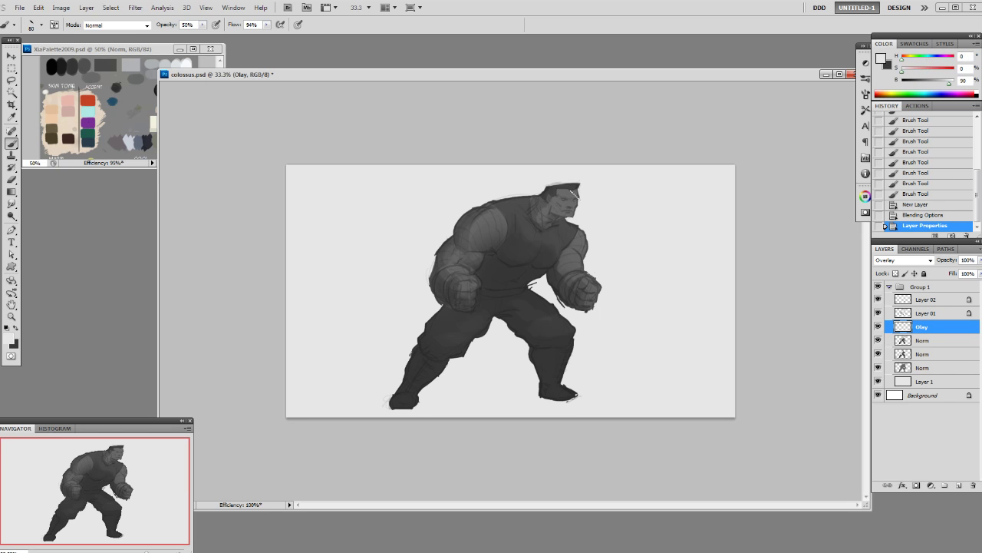
- Load the base silhouette as a selection with its outline hidden and paint highlights on the face at 30% brush opacity
{"action": "left_click", "coordinate": [904, 370], "text": "ctrl"}
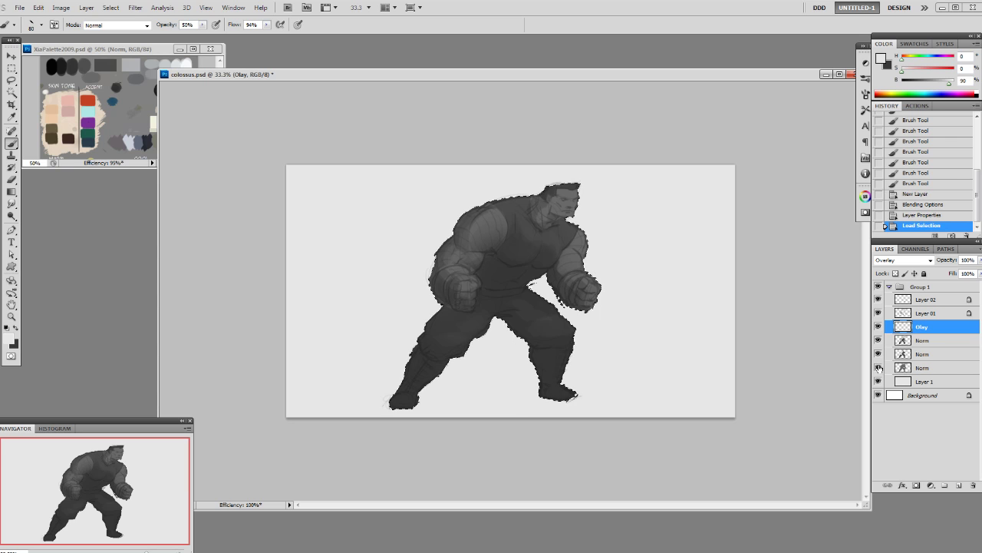
{"action": "key", "text": "ctrl+h"}
{"action": "key", "text": "3"}
{"action": "left_click", "coordinate": [572, 190]}
{"action": "left_click_drag", "start_coordinate": [575, 193], "coordinate": [572, 214]}
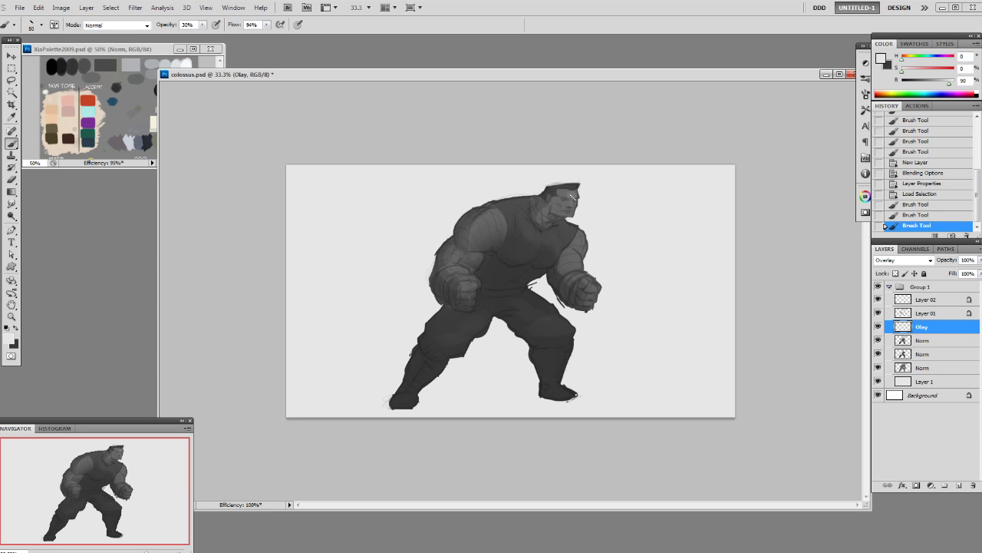
{"action": "left_click_drag", "start_coordinate": [570, 200], "coordinate": [578, 200]}
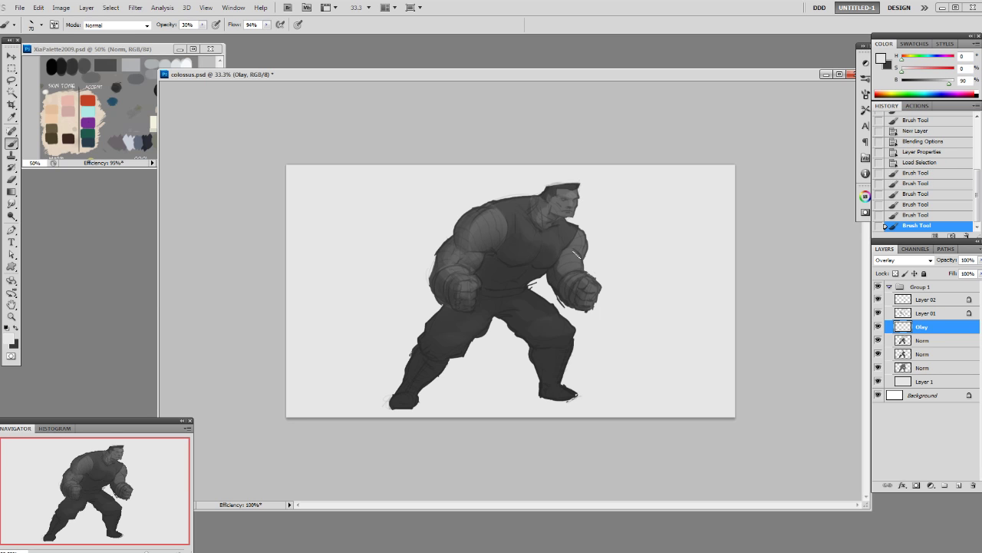
- Paint light highlights on the far arm and near shoulder at 30% brush opacity, undoing the last stroke
{"action": "left_click_drag", "start_coordinate": [573, 261], "coordinate": [575, 281]}
{"action": "left_click_drag", "start_coordinate": [580, 239], "coordinate": [577, 243]}
{"action": "mouse_move", "coordinate": [497, 216]}
{"action": "left_mouse_down"}
{"action": "mouse_move", "coordinate": [473, 242]}
{"action": "mouse_move", "coordinate": [482, 234]}
{"action": "left_mouse_up"}
{"action": "key", "text": "ctrl+z"}
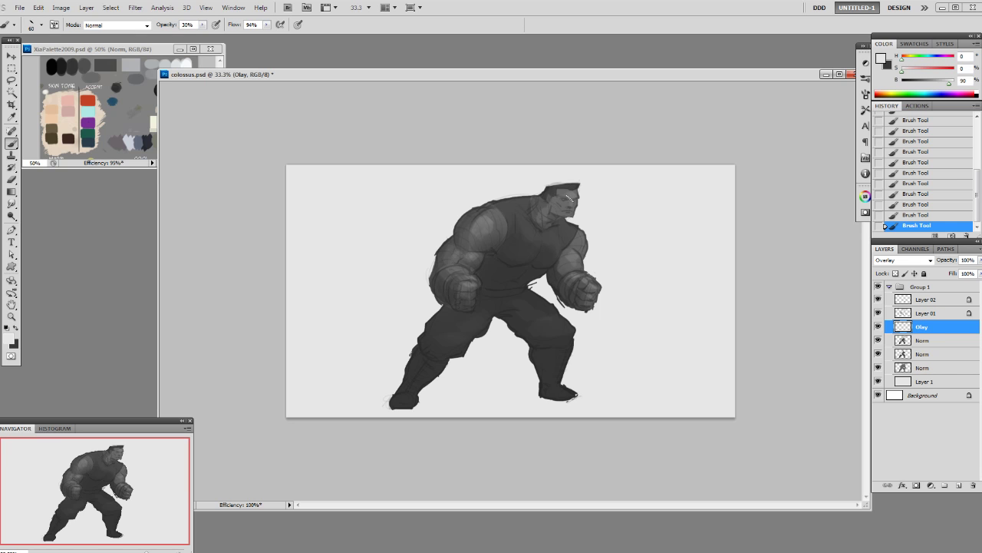
- Reduce the brush to 25 px and add a Levels adjustment layer limited to the figure above the Olay layer
{"action": "key", "text": "["}
{"action": "key", "text": "["}
{"action": "left_click", "coordinate": [64, 9]}
{"action": "mouse_move", "coordinate": [86, 8]}
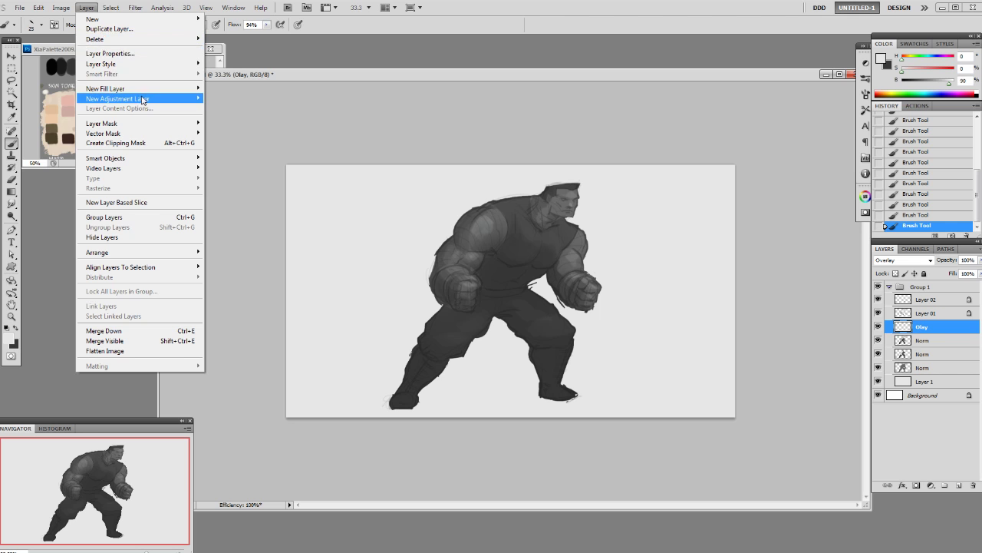
{"action": "mouse_move", "coordinate": [138, 99]}
{"action": "left_click", "coordinate": [34, 112]}
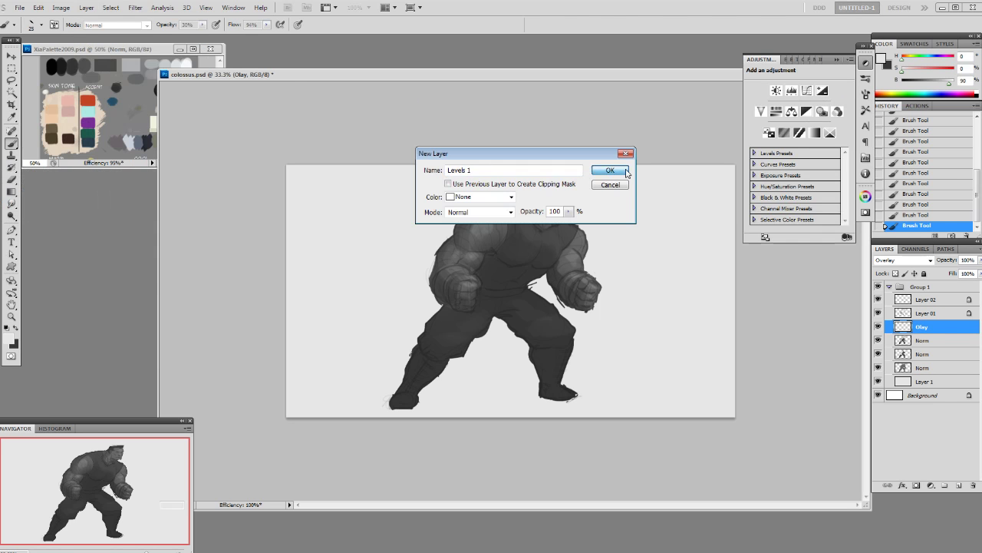
{"action": "left_click", "coordinate": [618, 169]}
- Increase the figure's contrast with the Levels input sliders, bringing the white input to about 196
{"action": "left_click_drag", "start_coordinate": [849, 146], "coordinate": [836, 148]}
{"action": "left_click_drag", "start_coordinate": [766, 149], "coordinate": [768, 150]}
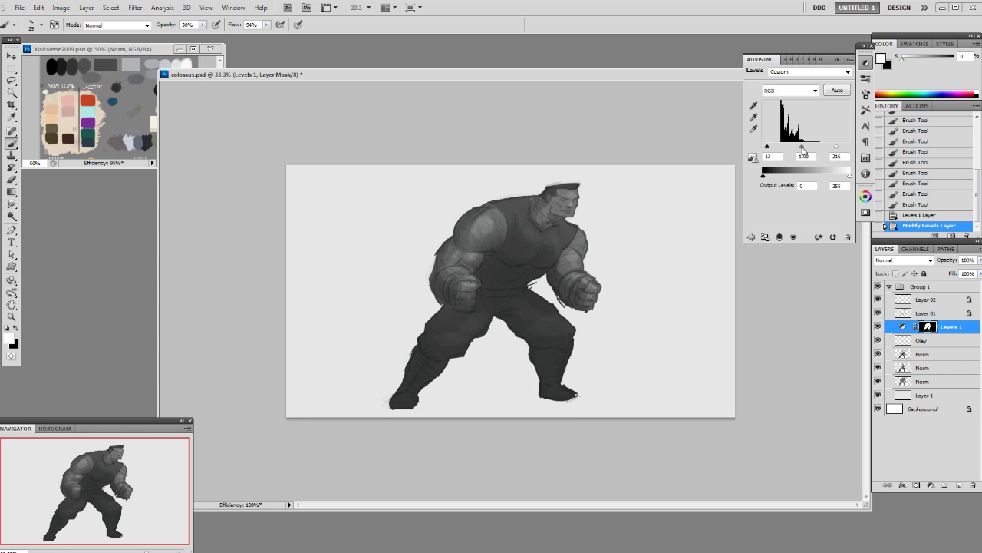
{"action": "left_click_drag", "start_coordinate": [770, 149], "coordinate": [830, 149]}
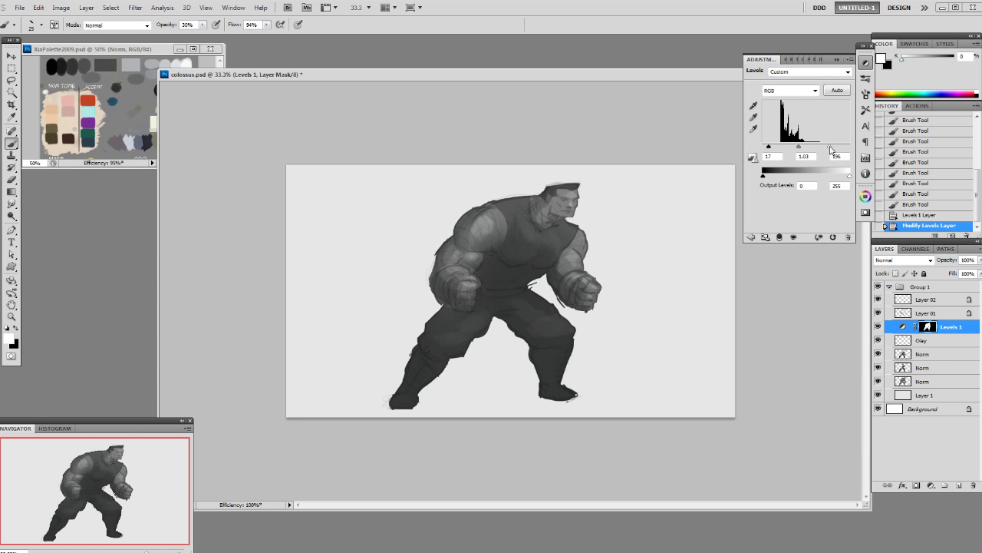
{"action": "left_click_drag", "start_coordinate": [768, 147], "coordinate": [764, 178]}
{"action": "left_click", "coordinate": [836, 59]}
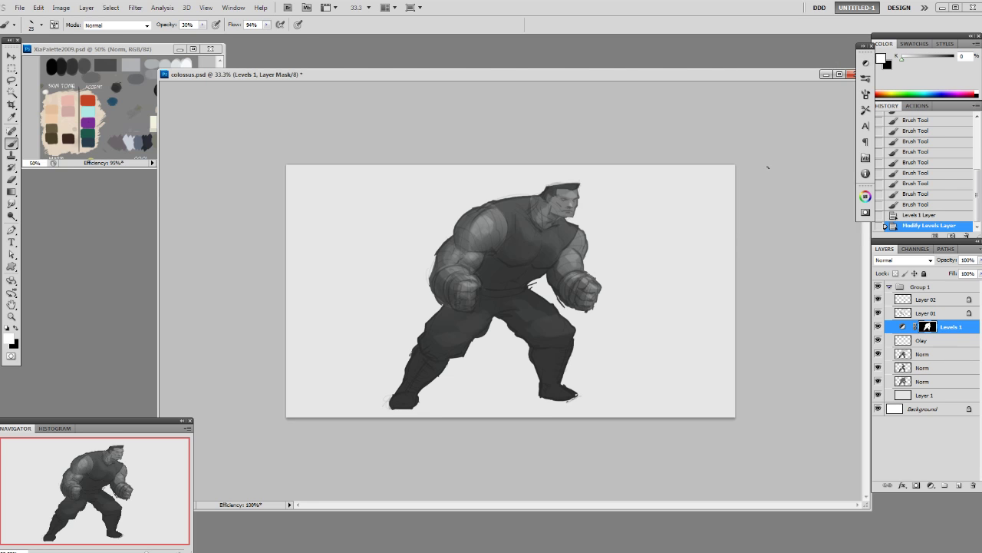
- Group all layers from Layer 02 down to the lowest Norm layer in a new group named 01
{"action": "left_click", "coordinate": [935, 303]}
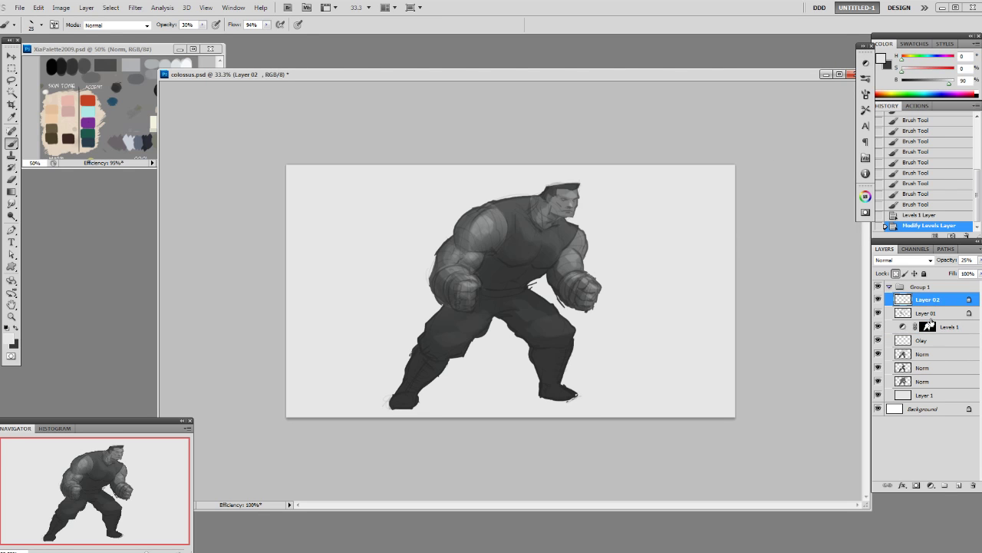
{"action": "left_click", "coordinate": [944, 486]}
{"action": "left_click", "coordinate": [941, 311]}
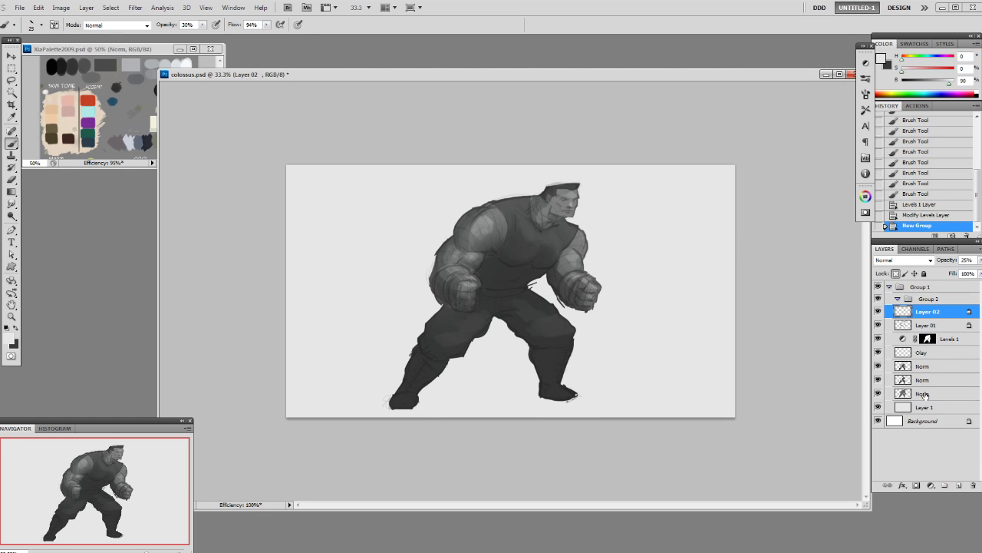
{"action": "left_click", "coordinate": [923, 393], "text": "shift"}
{"action": "left_click_drag", "start_coordinate": [923, 394], "coordinate": [896, 301]}
{"action": "left_click", "coordinate": [896, 300]}
{"action": "double_click", "coordinate": [928, 298]}
{"action": "type", "text": "01"}
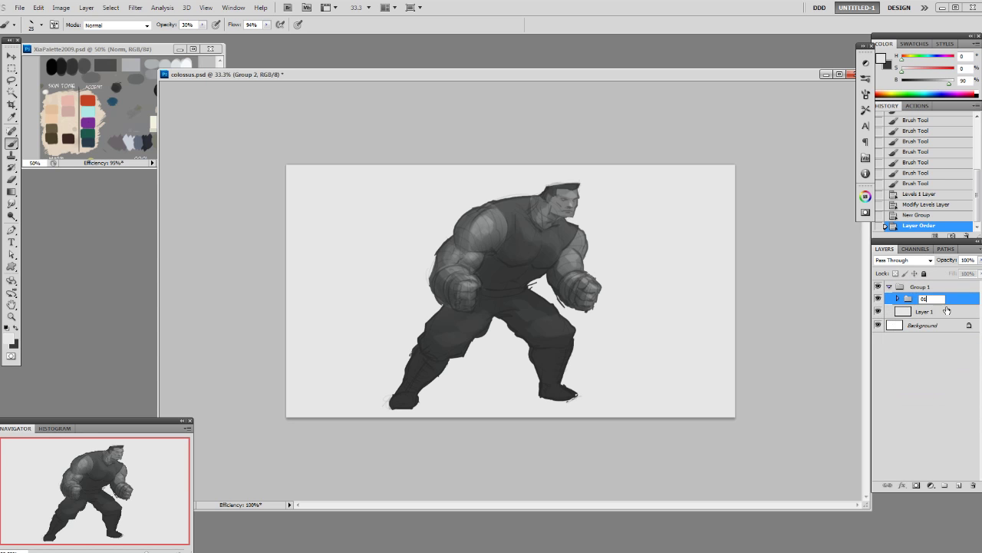
{"action": "key", "text": "Return"}
- Place a merged duplicate of group 01 inside a new group named 02 and save the document
{"action": "left_click_drag", "start_coordinate": [956, 304], "coordinate": [959, 485]}
{"action": "key", "text": "ctrl+e"}
{"action": "left_click", "coordinate": [945, 485]}
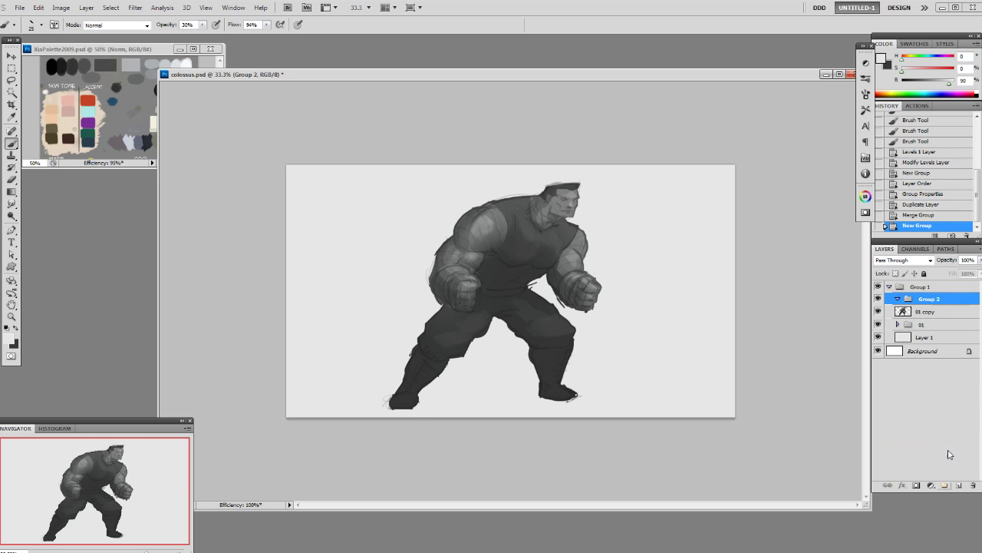
{"action": "left_click_drag", "start_coordinate": [928, 313], "coordinate": [927, 303]}
{"action": "double_click", "coordinate": [927, 303]}
{"action": "type", "text": "02"}
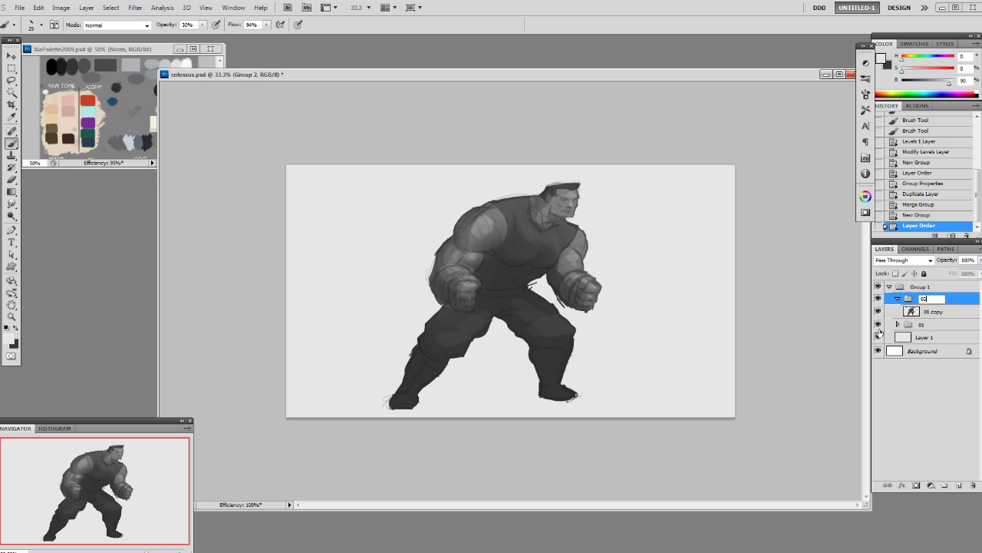
{"action": "key", "text": "Return"}
{"action": "left_click", "coordinate": [922, 317]}
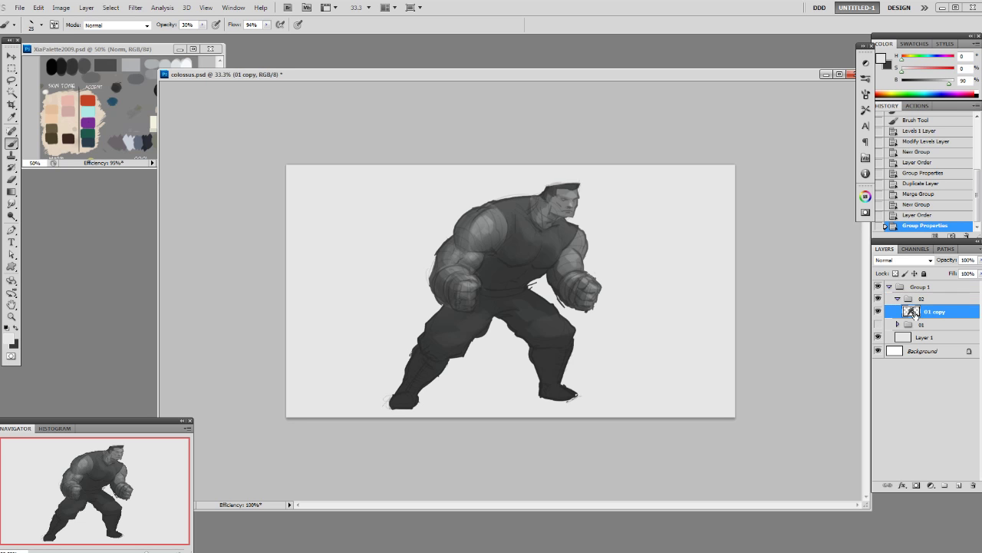
{"action": "key", "text": "ctrl+s"}
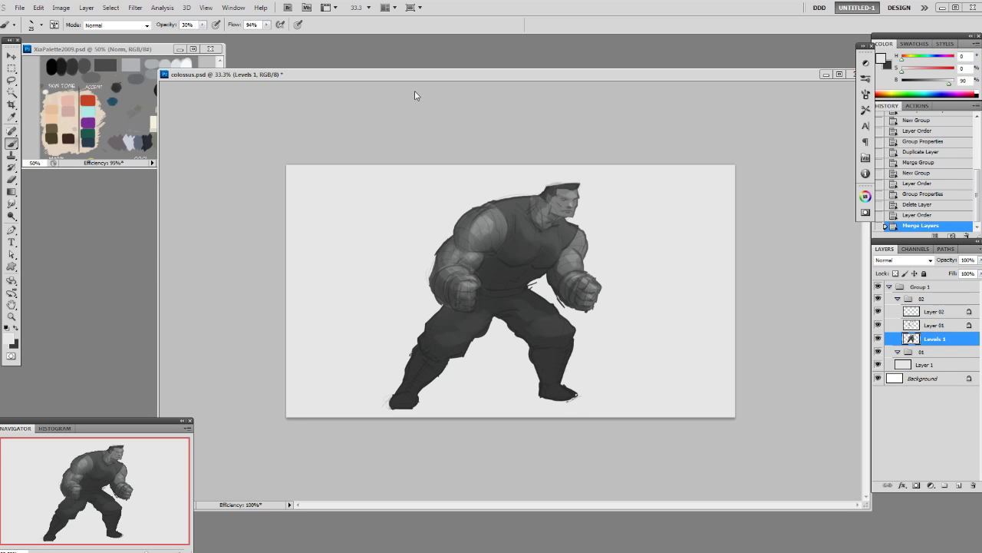
- Keep the originals in group 01 and fill group 02 with copies of both sketch layers and a merged figure layer
{"action": "left_click", "coordinate": [878, 339]}
{"action": "left_click", "coordinate": [879, 339]}
{"action": "left_click", "coordinate": [898, 351]}
{"action": "left_click", "coordinate": [920, 353]}
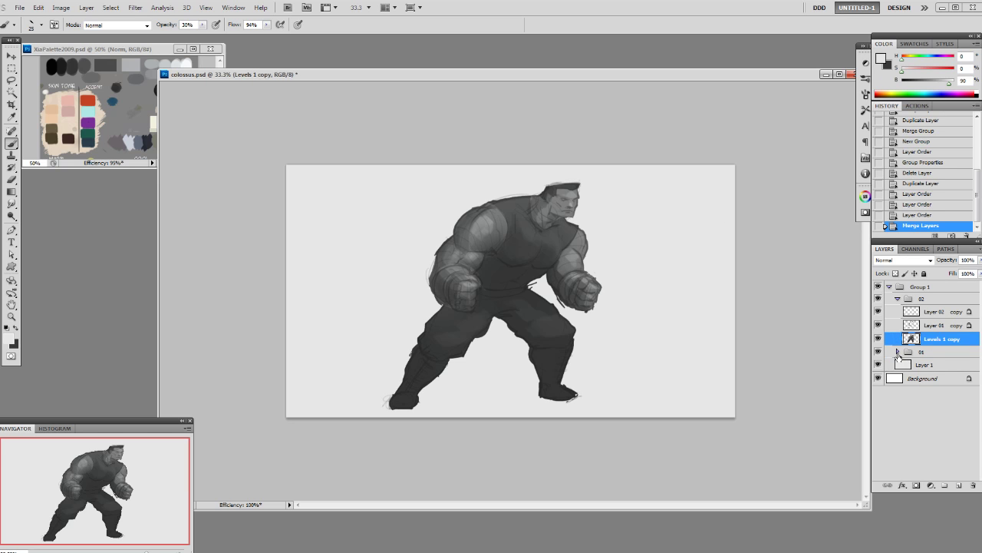
- Check the original layers inside group 01, then collapse and hide that group
{"action": "left_click", "coordinate": [899, 352]}
{"action": "left_click", "coordinate": [943, 409]}
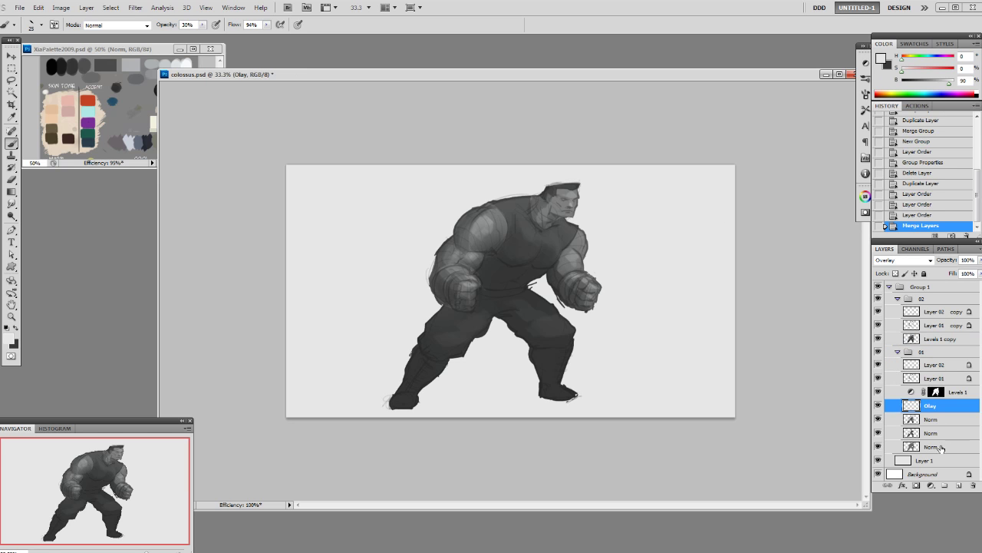
{"action": "left_click", "coordinate": [941, 445], "text": "shift"}
{"action": "left_click", "coordinate": [953, 394]}
{"action": "left_click", "coordinate": [941, 446], "text": "shift"}
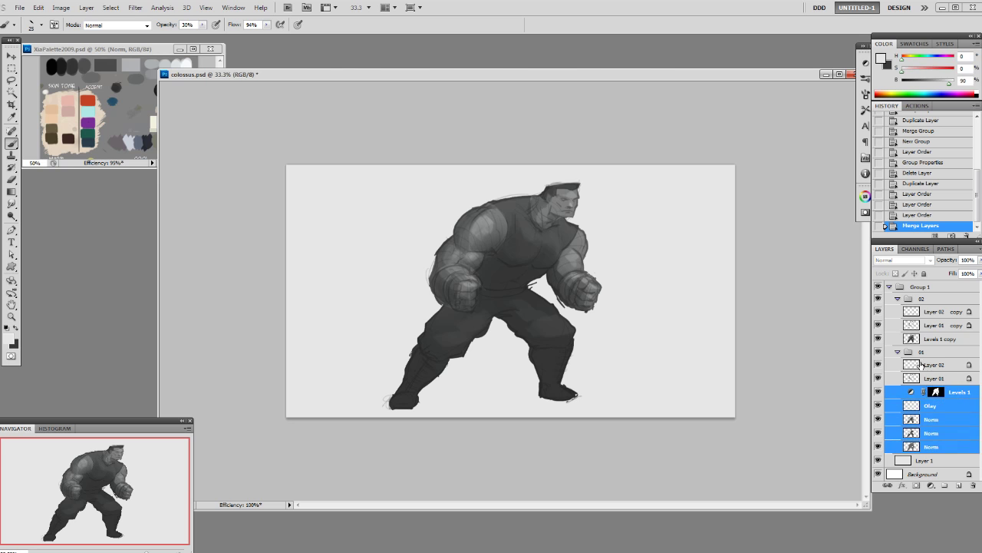
{"action": "left_click", "coordinate": [899, 351]}
{"action": "mouse_move", "coordinate": [878, 311]}
{"action": "left_mouse_down"}
{"action": "mouse_move", "coordinate": [878, 325]}
{"action": "mouse_move", "coordinate": [878, 312]}
{"action": "left_mouse_up"}
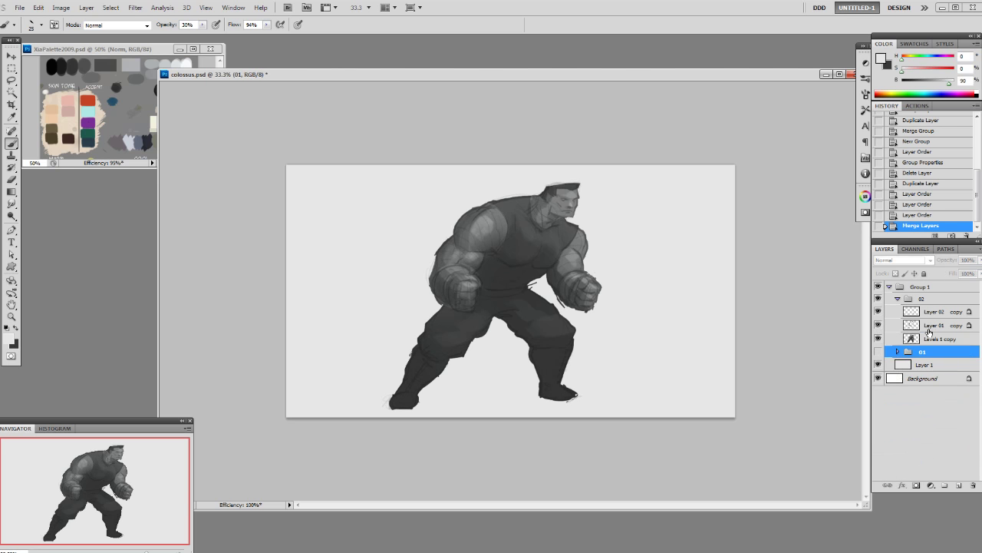
- Lower the opacity of the Layer 01 copy and set the Layer 02 copy to 22% opacity
{"action": "left_click", "coordinate": [930, 328]}
{"action": "left_click", "coordinate": [980, 259]}
{"action": "left_click_drag", "start_coordinate": [947, 271], "coordinate": [941, 275]}
{"action": "left_click", "coordinate": [925, 310]}
{"action": "left_click", "coordinate": [980, 260]}
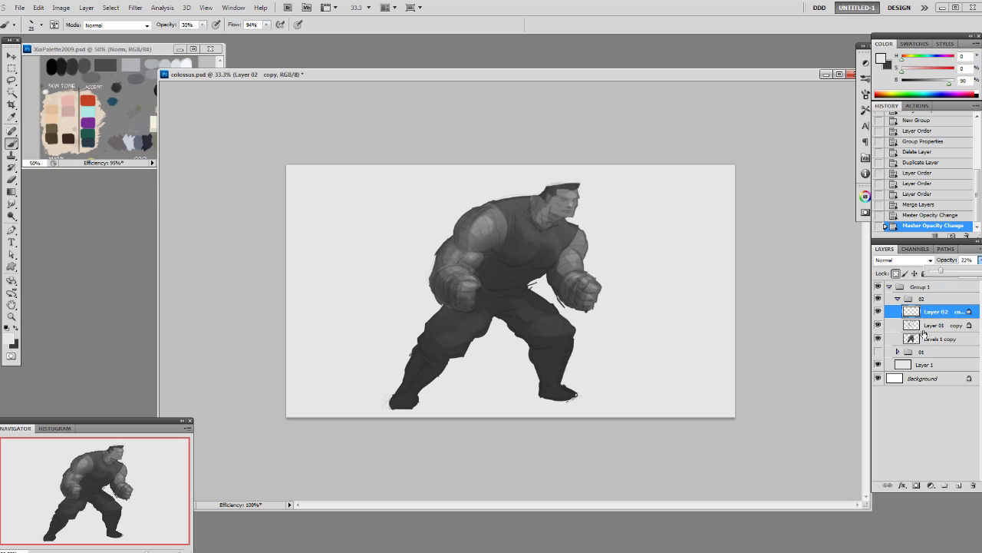
- Add a layer named Norm at the top of group 02 and paint dark grey facial details with a 25 px brush at 80% opacity
{"action": "key", "text": "ctrl+shift+alt+n"}
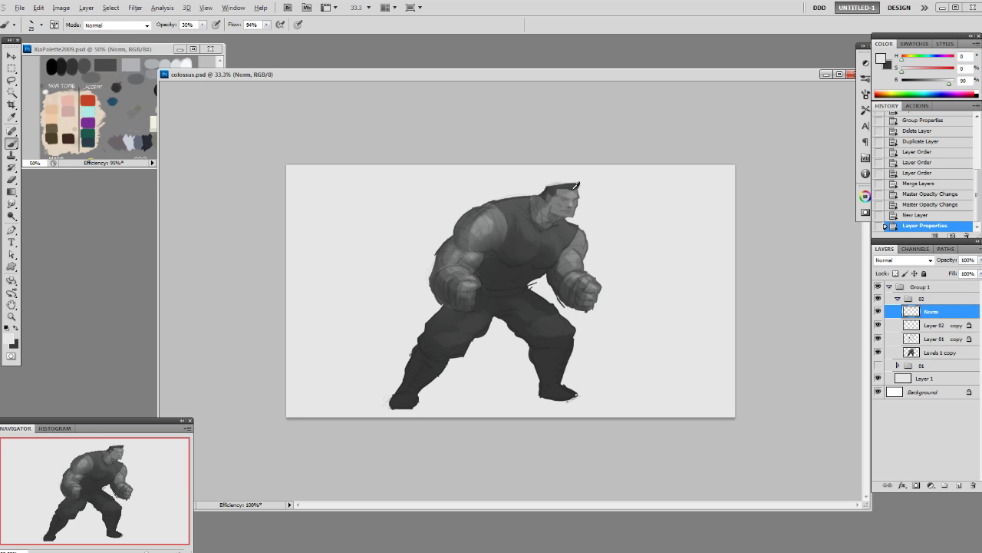
{"action": "left_click", "coordinate": [576, 185], "text": "alt"}
{"action": "left_click_drag", "start_coordinate": [567, 207], "coordinate": [564, 198]}
{"action": "key", "text": "ctrl+z"}
{"action": "left_click", "coordinate": [567, 201]}
{"action": "left_click", "coordinate": [573, 205]}
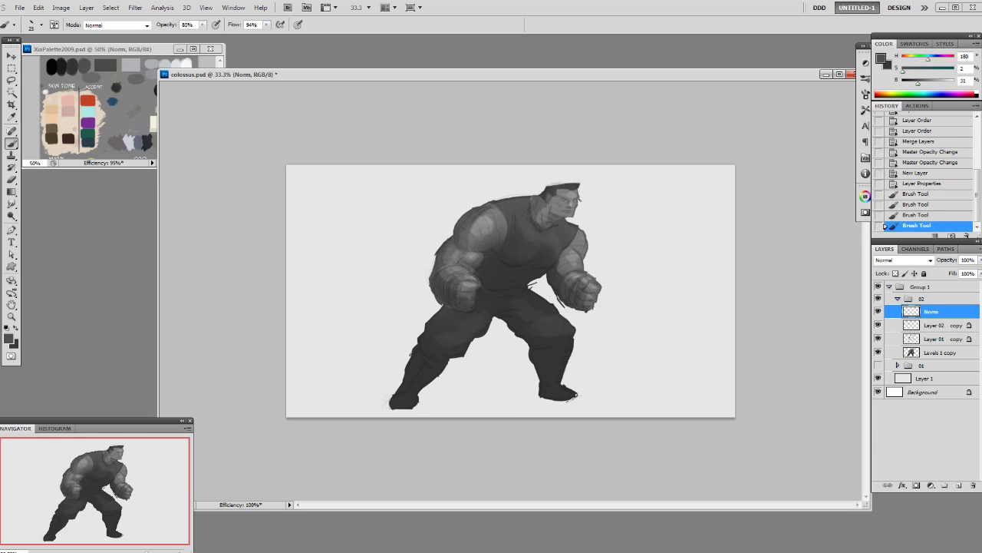
{"action": "left_click", "coordinate": [568, 208]}
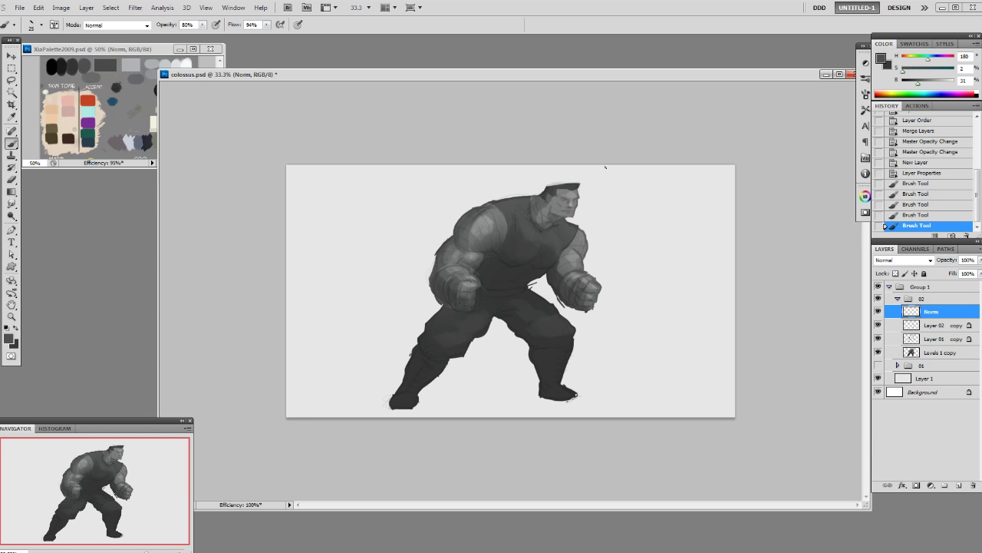
{"action": "left_click", "coordinate": [527, 328], "text": "alt"}
{"action": "left_click", "coordinate": [575, 205]}
{"action": "key", "text": "ctrl+z"}
- Paint dark separations between the fingers of the near fist at 80% opacity, then sample a grey from the fist
{"action": "left_click_drag", "start_coordinate": [461, 291], "coordinate": [473, 296]}
{"action": "key", "text": "ctrl+z"}
{"action": "left_click", "coordinate": [460, 298]}
{"action": "left_click", "coordinate": [466, 292]}
{"action": "left_click", "coordinate": [470, 287]}
{"action": "left_click", "coordinate": [473, 283]}
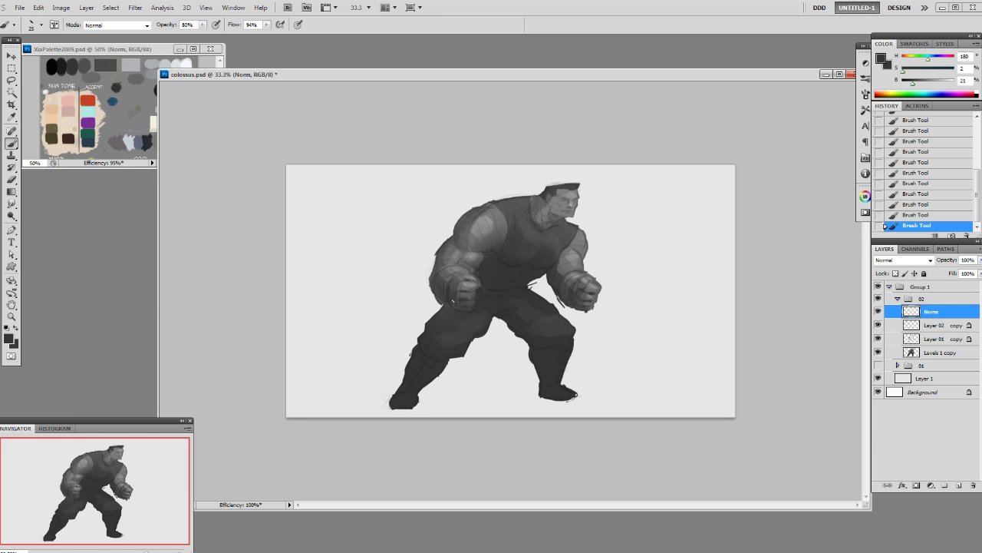
{"action": "left_click", "coordinate": [459, 285], "text": "alt"}
- Refine the shading of the far fist and wrist with greys sampled from the hand
{"action": "left_click", "coordinate": [587, 285], "text": "alt"}
{"action": "left_click", "coordinate": [574, 282], "text": "alt"}
{"action": "left_click", "coordinate": [575, 281], "text": "alt"}
{"action": "left_click", "coordinate": [573, 289], "text": "alt"}
- Erase the stray outline marks beside the waist and below the far fist on the Levels 1 copy layer
{"action": "left_click", "coordinate": [925, 353]}
{"action": "key", "text": "e"}
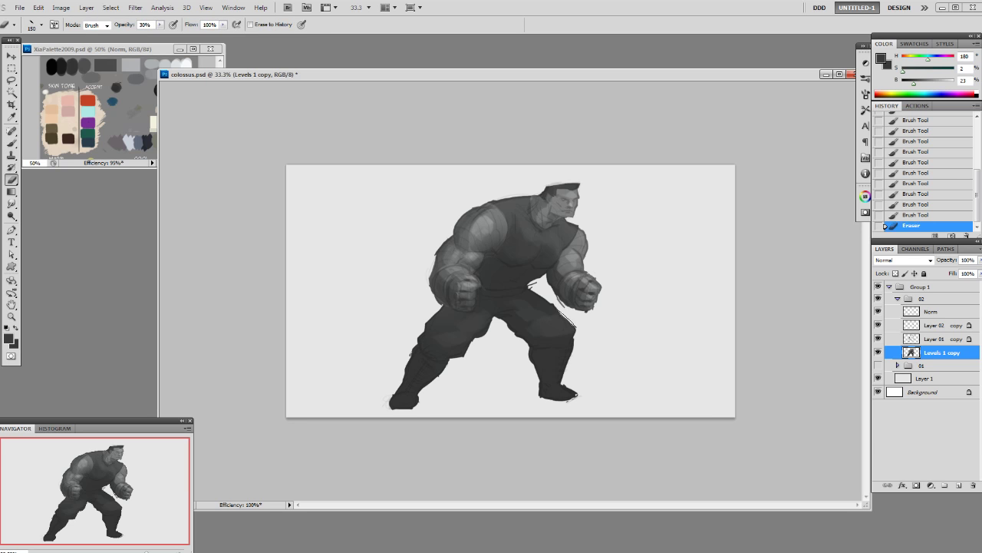
{"action": "key", "text": "r"}
{"action": "key", "text": "e"}
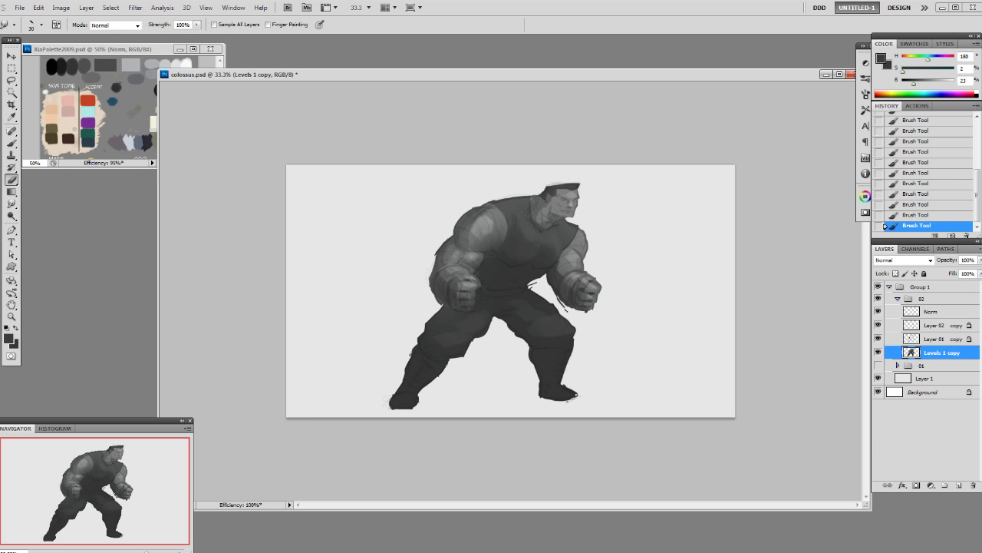
{"action": "mouse_move", "coordinate": [556, 298]}
{"action": "left_mouse_down"}
{"action": "mouse_move", "coordinate": [539, 286]}
{"action": "mouse_move", "coordinate": [550, 291]}
{"action": "left_mouse_up"}
{"action": "left_click_drag", "start_coordinate": [551, 294], "coordinate": [558, 303]}
{"action": "left_click", "coordinate": [561, 307]}
{"action": "left_click", "coordinate": [562, 310]}
{"action": "left_click", "coordinate": [557, 305]}
- Repaint the waist edge on the Levels 1 copy layer with sampled dark greys, undoing the unwanted strokes
{"action": "key", "text": "b"}
{"action": "left_click", "coordinate": [530, 287], "text": "alt"}
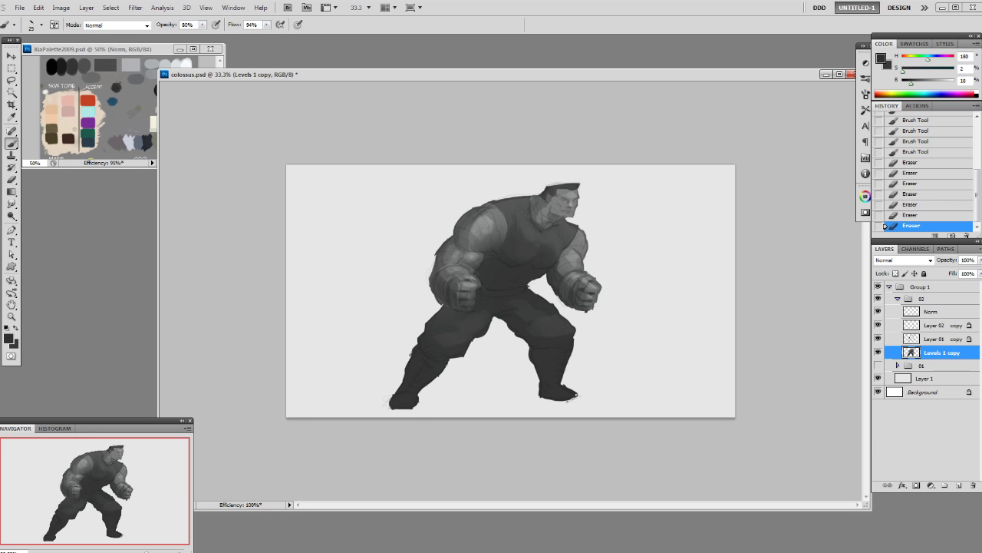
{"action": "left_click", "coordinate": [527, 287]}
{"action": "left_click", "coordinate": [527, 289], "text": "alt"}
{"action": "left_click", "coordinate": [528, 287]}
{"action": "left_click", "coordinate": [528, 288]}
{"action": "key", "text": "ctrl+alt+z"}
{"action": "left_click", "coordinate": [526, 287], "text": "alt"}
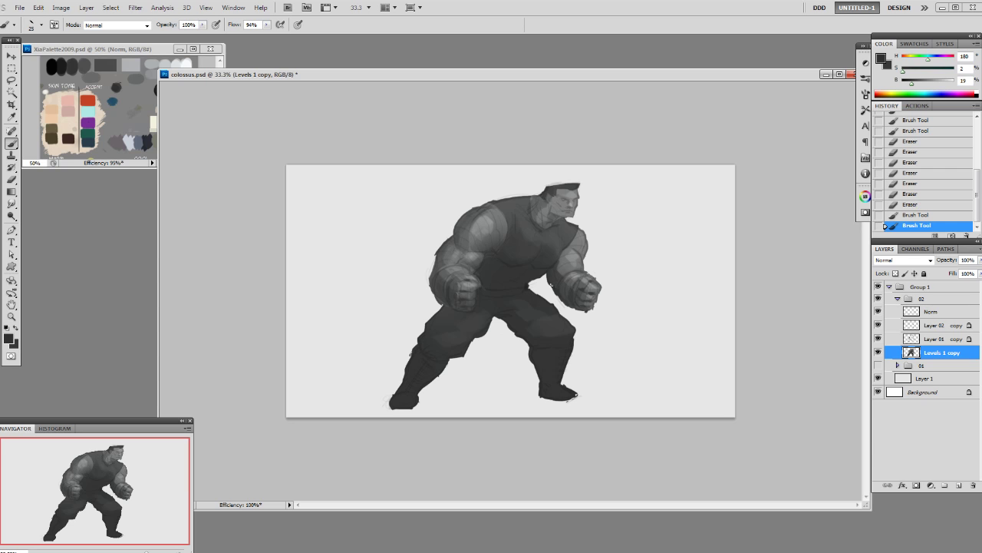
- Paint over the waist and upper thigh edge on the Norm layer with sampled dark grey at 100% opacity
{"action": "left_click", "coordinate": [938, 314]}
{"action": "left_click", "coordinate": [525, 289]}
{"action": "left_click", "coordinate": [523, 288], "text": "alt"}
{"action": "left_click", "coordinate": [521, 288]}
{"action": "left_click", "coordinate": [526, 289]}
{"action": "left_click", "coordinate": [530, 285]}
{"action": "left_click", "coordinate": [532, 289]}
{"action": "left_click", "coordinate": [537, 293]}
{"action": "left_click", "coordinate": [541, 297]}
{"action": "left_click", "coordinate": [546, 300]}
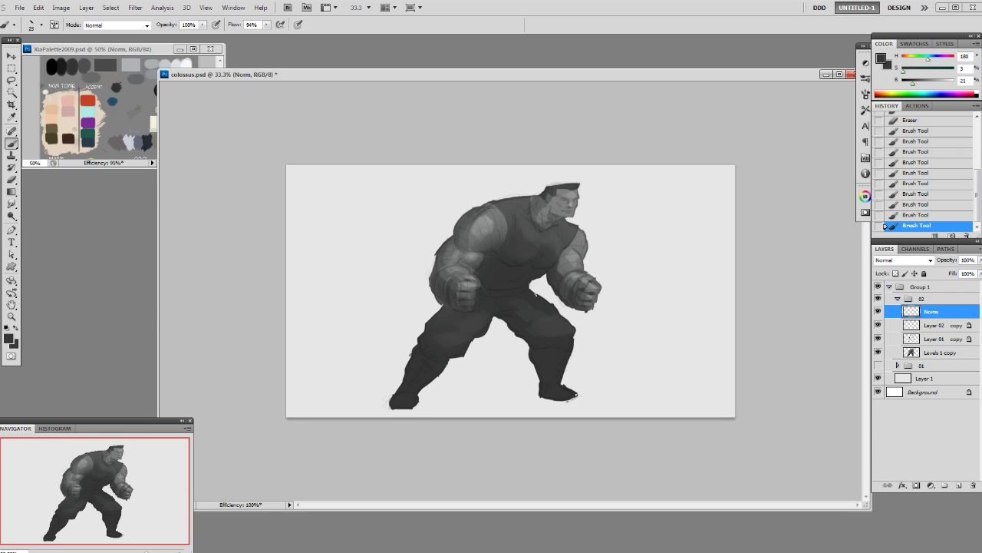
{"action": "left_click", "coordinate": [553, 307]}
- Refine the neck shading with greys sampled from the neck, using a 25 px brush at 100% opacity
{"action": "left_click", "coordinate": [552, 215], "text": "alt"}
{"action": "left_click", "coordinate": [554, 221], "text": "alt"}
{"action": "left_click", "coordinate": [553, 216], "text": "alt"}
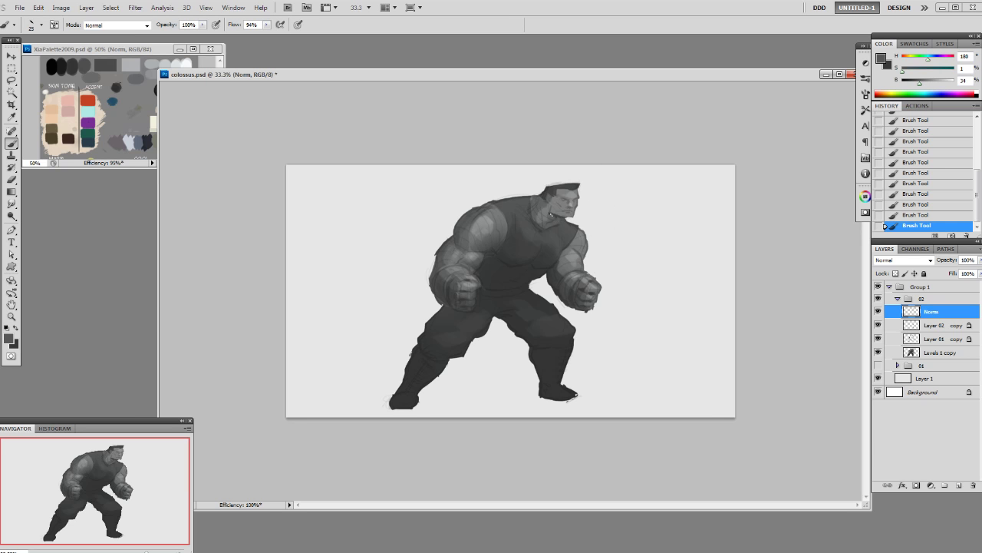
{"action": "left_click", "coordinate": [550, 209], "text": "alt"}
- Define the costume's neckline and upper chest with greys sampled around the collar
{"action": "left_click", "coordinate": [569, 221], "text": "alt"}
{"action": "left_click", "coordinate": [576, 225], "text": "alt"}
{"action": "left_click", "coordinate": [562, 222], "text": "alt"}
{"action": "left_click", "coordinate": [557, 228], "text": "alt"}
{"action": "left_click", "coordinate": [538, 224], "text": "alt"}
{"action": "left_click", "coordinate": [536, 228], "text": "alt"}
- Choose another brush preset and smooth the costume's upper back and shoulder with nearby sampled greys
{"action": "right_click", "coordinate": [592, 238]}
{"action": "double_click", "coordinate": [675, 303]}
{"action": "left_click", "coordinate": [524, 199], "text": "alt"}
{"action": "left_click", "coordinate": [523, 213], "text": "alt"}
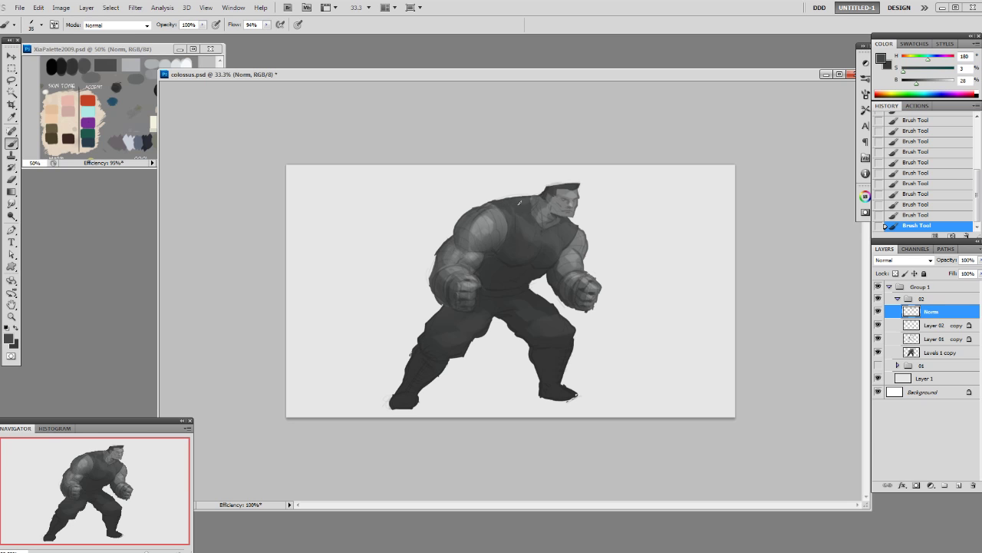
{"action": "left_click", "coordinate": [526, 205], "text": "alt"}
{"action": "left_click", "coordinate": [505, 210], "text": "alt"}
{"action": "left_click", "coordinate": [509, 212], "text": "alt"}
- Blend the chest shading with sampled greys, using an 80 px brush at 50% opacity
{"action": "key", "text": "5"}
{"action": "key", "text": "bracketright"}
{"action": "key", "text": "bracketright"}
{"action": "key", "text": "bracketright"}
{"action": "key", "text": "bracketright"}
{"action": "key", "text": "bracketright"}
{"action": "left_click", "coordinate": [554, 242], "text": "alt"}
{"action": "left_click", "coordinate": [531, 259], "text": "alt"}
{"action": "left_click", "coordinate": [549, 256], "text": "alt"}
{"action": "left_click", "coordinate": [564, 219], "text": "alt"}
{"action": "left_click", "coordinate": [547, 235], "text": "alt"}
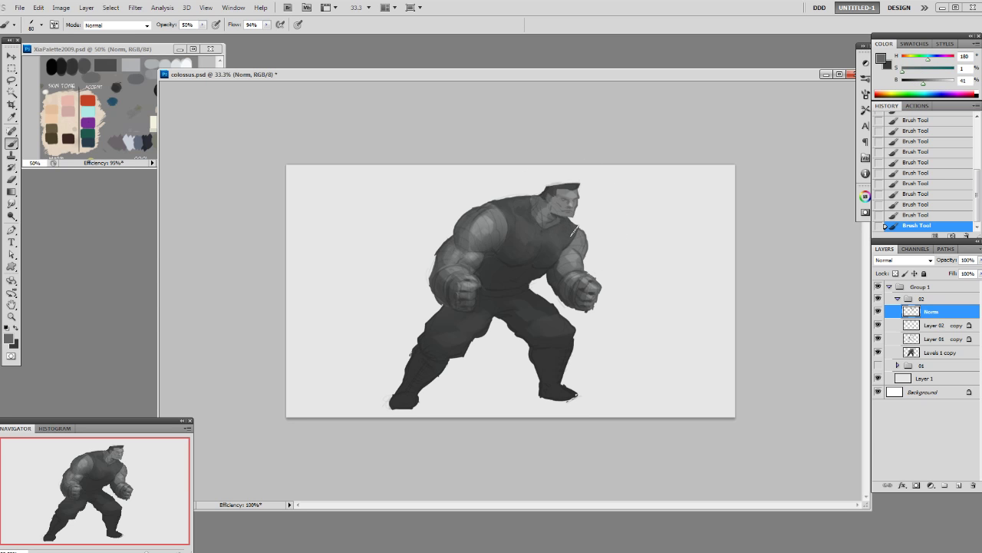
- Shade the far shoulder and upper arm with sampled greys, using a 45 px brush at 50% opacity
{"action": "left_click", "coordinate": [561, 271], "text": "alt"}
{"action": "key", "text": "["}
{"action": "key", "text": "["}
{"action": "key", "text": "["}
{"action": "key", "text": "["}
{"action": "left_click_drag", "start_coordinate": [579, 234], "coordinate": [582, 236]}
{"action": "left_click", "coordinate": [579, 239], "text": "alt"}
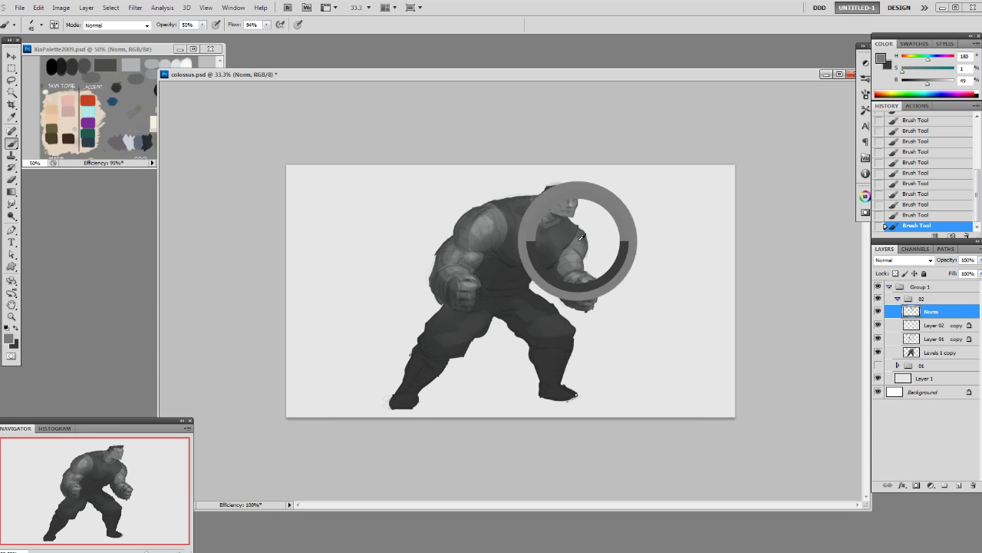
{"action": "left_click", "coordinate": [554, 266], "text": "alt"}
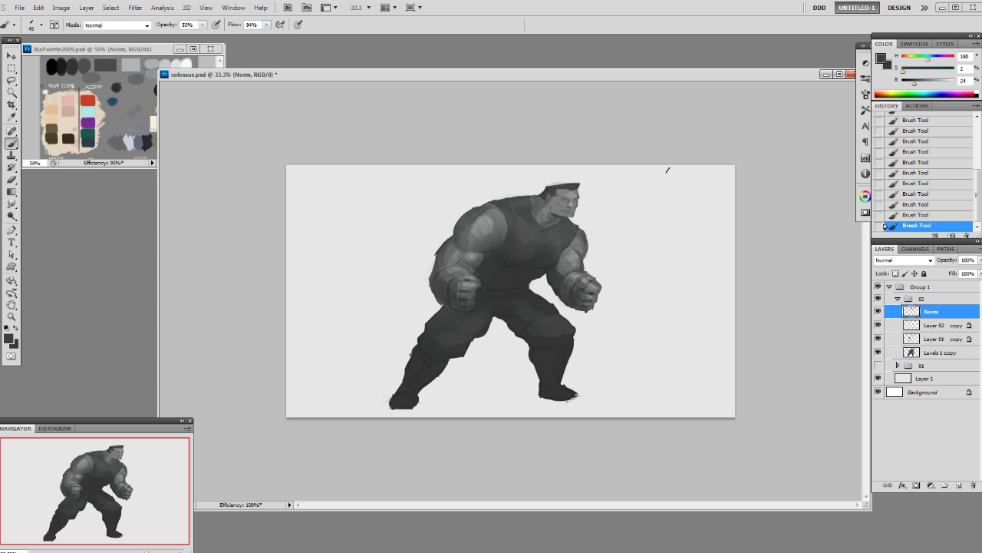
- Dodge the highlights on the near shoulder and upper arm of the Levels 1 copy layer at 50% exposure
{"action": "left_click", "coordinate": [927, 354]}
{"action": "key", "text": "o"}
{"action": "right_click", "coordinate": [522, 248]}
{"action": "left_click", "coordinate": [560, 314]}
{"action": "left_click", "coordinate": [772, 225]}
{"action": "key", "text": "5"}
{"action": "mouse_move", "coordinate": [492, 229]}
{"action": "left_mouse_down"}
{"action": "mouse_move", "coordinate": [477, 223]}
{"action": "mouse_move", "coordinate": [468, 257]}
{"action": "left_mouse_up"}
{"action": "key", "text": "bracketleft"}
{"action": "left_click_drag", "start_coordinate": [461, 250], "coordinate": [457, 261]}
{"action": "left_click_drag", "start_coordinate": [458, 261], "coordinate": [460, 267]}
- Brighten the near shoulder with a larger Dodge brush at 30% exposure, then reduce the brush to 70 px for the arms
{"action": "key", "text": "3"}
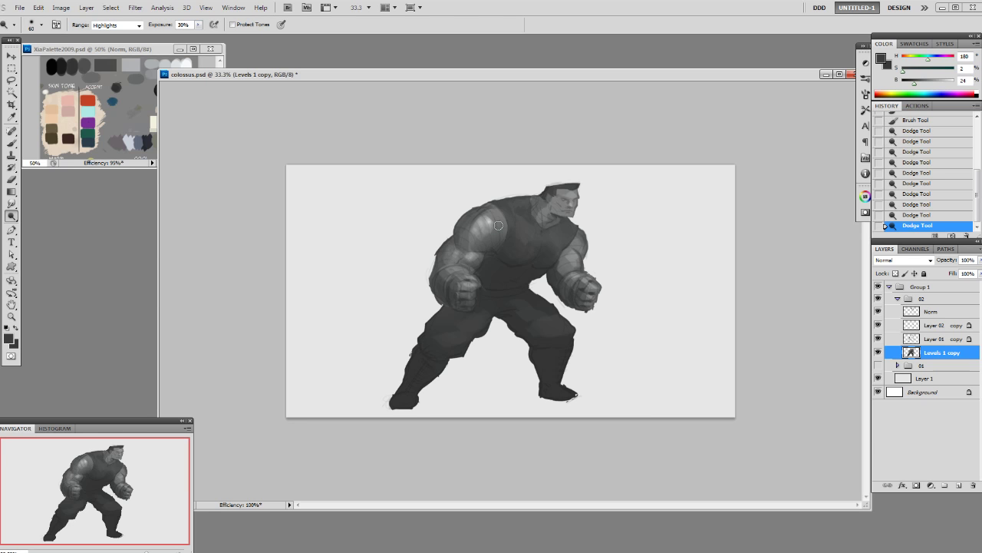
{"action": "key", "text": "bracketright"}
{"action": "key", "text": "bracketright"}
{"action": "key", "text": "bracketright"}
{"action": "key", "text": "bracketright"}
{"action": "key", "text": "bracketright"}
{"action": "key", "text": "bracketright"}
{"action": "left_click", "coordinate": [498, 221]}
{"action": "key", "text": "bracketleft"}
{"action": "key", "text": "bracketleft"}
{"action": "key", "text": "bracketleft"}
{"action": "key", "text": "bracketleft"}
{"action": "key", "text": "bracketleft"}
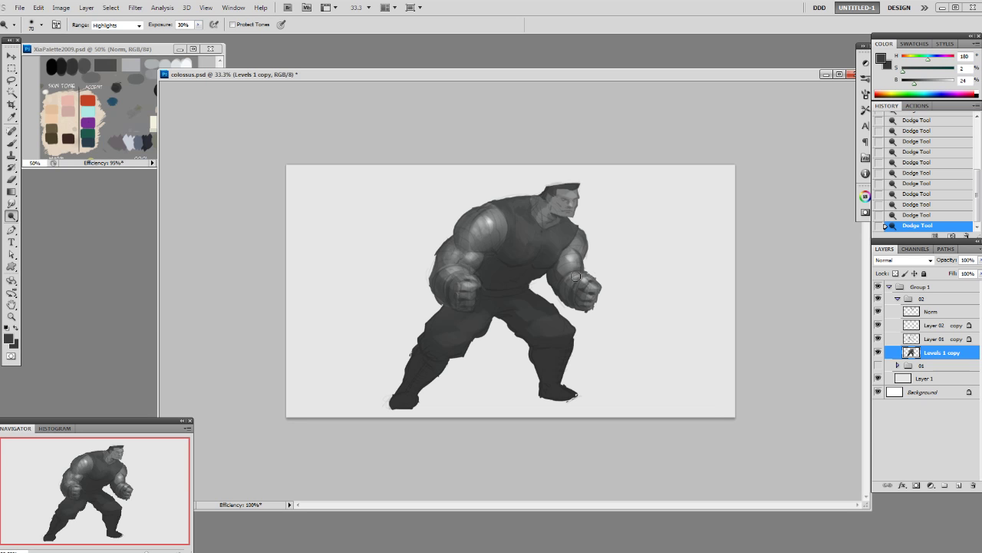
- Resize the Dodge brush, brighten the near shoulder highlight at 30% exposure, and choose a different brush tip
{"action": "key", "text": "bracketleft"}
{"action": "key", "text": "bracketleft"}
{"action": "key", "text": "bracketleft"}
{"action": "key", "text": "bracketright"}
{"action": "key", "text": "bracketright"}
{"action": "key", "text": "bracketright"}
{"action": "left_click_drag", "start_coordinate": [496, 218], "coordinate": [501, 219]}
{"action": "right_click", "coordinate": [581, 200]}
{"action": "left_click", "coordinate": [646, 265]}
{"action": "left_click", "coordinate": [743, 160]}
- On the Norm layer, shade the cheek, jaw and upper neck with sampled greys at 50% opacity
{"action": "left_click", "coordinate": [937, 310]}
{"action": "key", "text": "b"}
{"action": "left_click", "coordinate": [558, 201], "text": "alt"}
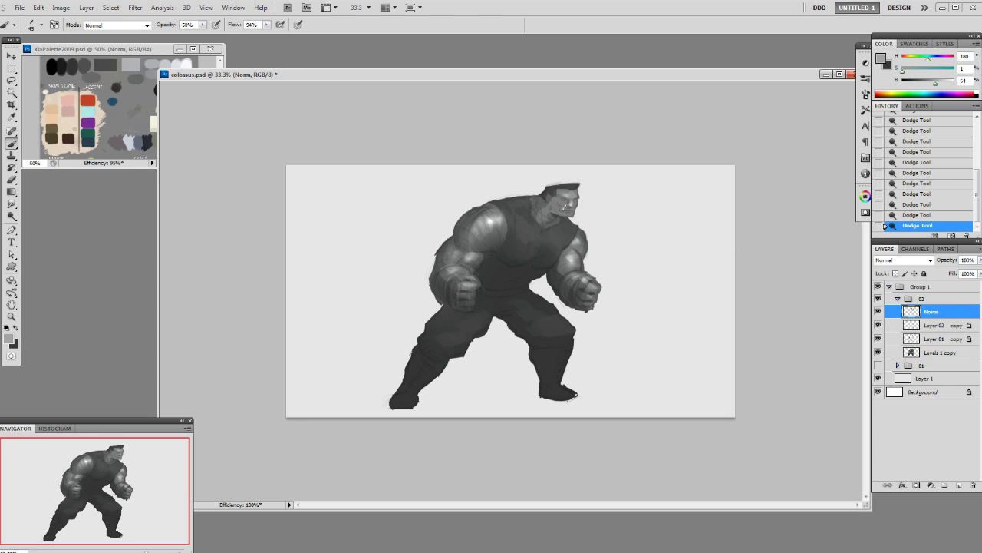
{"action": "left_click", "coordinate": [558, 203]}
{"action": "left_click", "coordinate": [551, 206], "text": "alt"}
{"action": "left_click", "coordinate": [548, 205]}
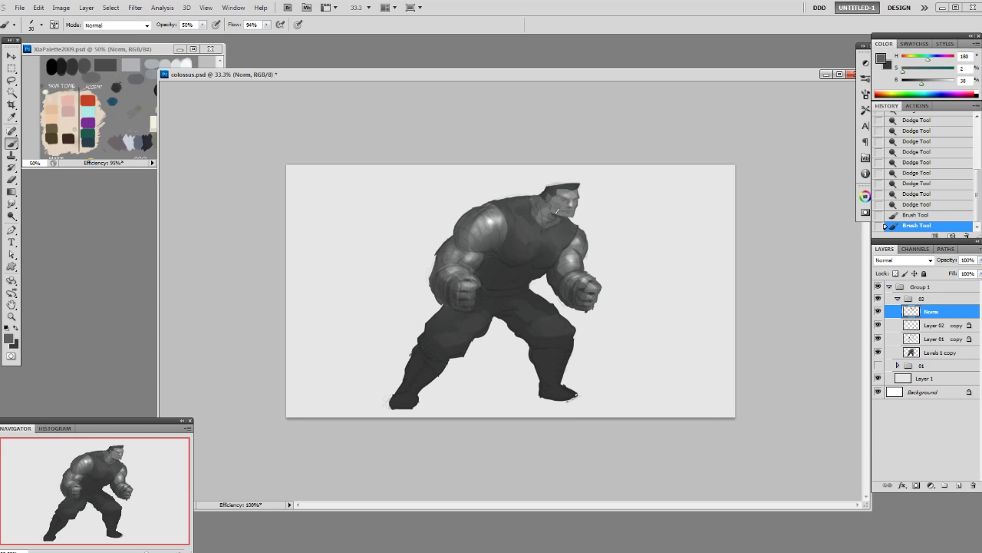
{"action": "left_click_drag", "start_coordinate": [558, 211], "coordinate": [563, 206]}
{"action": "left_click", "coordinate": [562, 212], "text": "alt"}
{"action": "left_click", "coordinate": [558, 215]}
{"action": "left_click", "coordinate": [556, 219]}
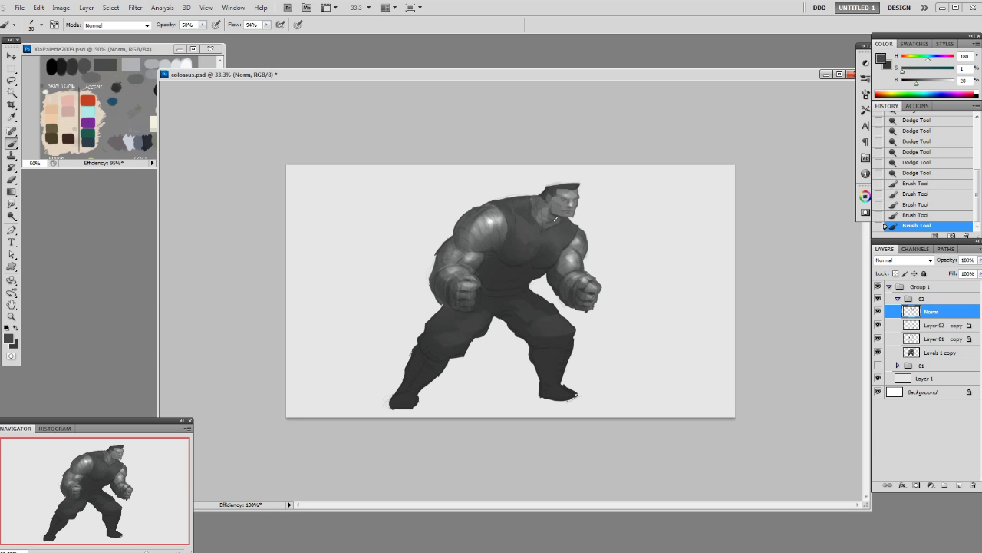
{"action": "left_click", "coordinate": [561, 216]}
- Blend the neck, collar area and cheek with lighter sampled greys at 50% opacity
{"action": "left_click", "coordinate": [574, 196], "text": "alt"}
{"action": "left_click", "coordinate": [550, 218]}
{"action": "left_click", "coordinate": [542, 218]}
{"action": "left_click", "coordinate": [550, 225]}
{"action": "left_click", "coordinate": [560, 205]}
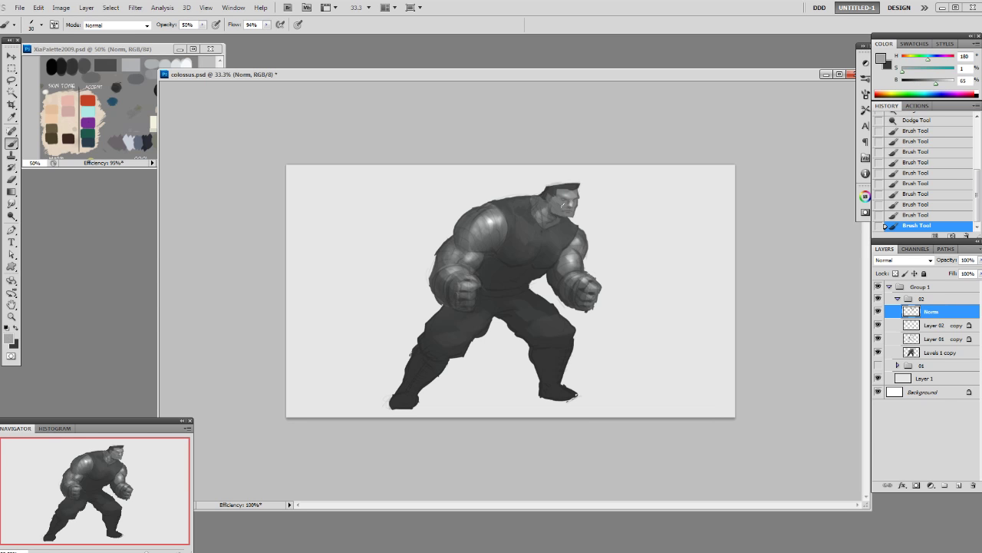
{"action": "left_click_drag", "start_coordinate": [559, 202], "coordinate": [566, 212]}
{"action": "left_click", "coordinate": [566, 194], "text": "alt"}
{"action": "left_click", "coordinate": [560, 199], "text": "alt"}
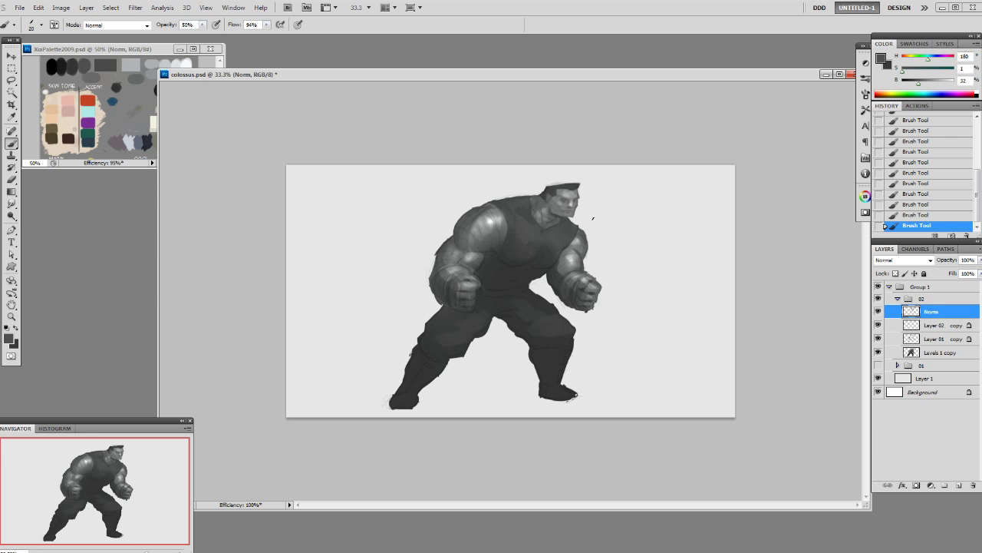
- Flip the canvas horizontally and choose another brush tip for the upper back
{"action": "key", "text": "ctrl+plus"}
{"action": "key", "text": "h"}
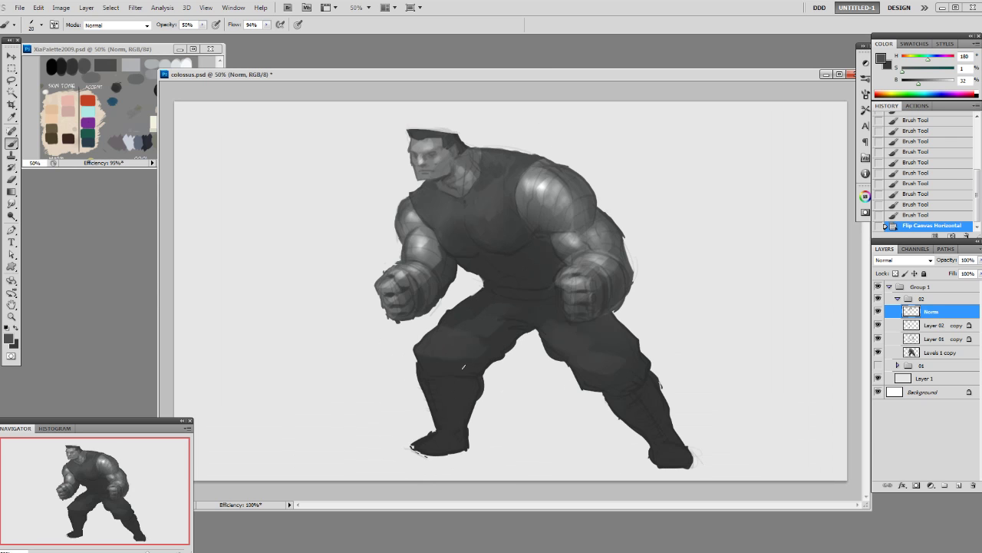
{"action": "right_click", "coordinate": [566, 184]}
{"action": "left_click", "coordinate": [629, 250]}
{"action": "left_click", "coordinate": [523, 150]}
- Raise and smooth the upper back contour behind the neck with sampled dark grey, using a 30 px brush at 100% opacity
{"action": "left_click", "coordinate": [490, 152], "text": "alt"}
{"action": "key", "text": "0"}
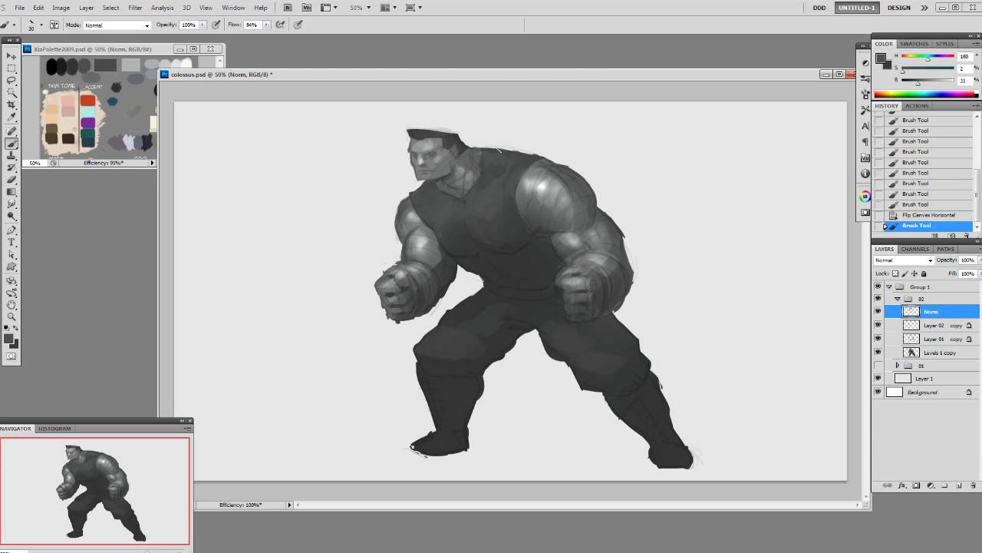
{"action": "left_click", "coordinate": [496, 151], "text": "alt"}
{"action": "key", "text": "z"}
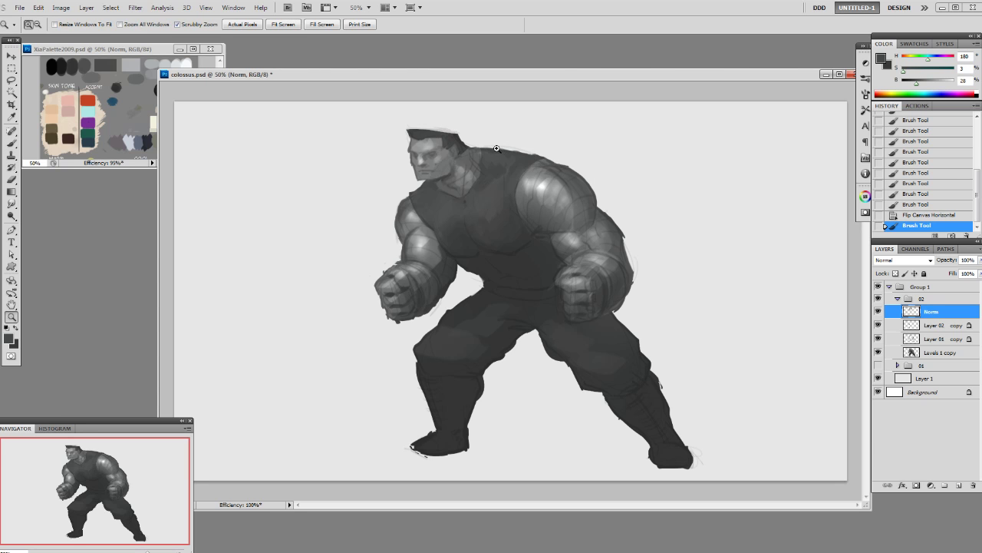
{"action": "key", "text": "b"}
{"action": "mouse_move", "coordinate": [482, 149]}
{"action": "left_mouse_down"}
{"action": "mouse_move", "coordinate": [537, 157]}
{"action": "mouse_move", "coordinate": [512, 150]}
{"action": "left_mouse_up"}
{"action": "left_click_drag", "start_coordinate": [509, 150], "coordinate": [498, 149]}
{"action": "left_click_drag", "start_coordinate": [497, 149], "coordinate": [491, 148]}
{"action": "key", "text": "ctrl+z"}
{"action": "left_click_drag", "start_coordinate": [486, 146], "coordinate": [494, 145]}
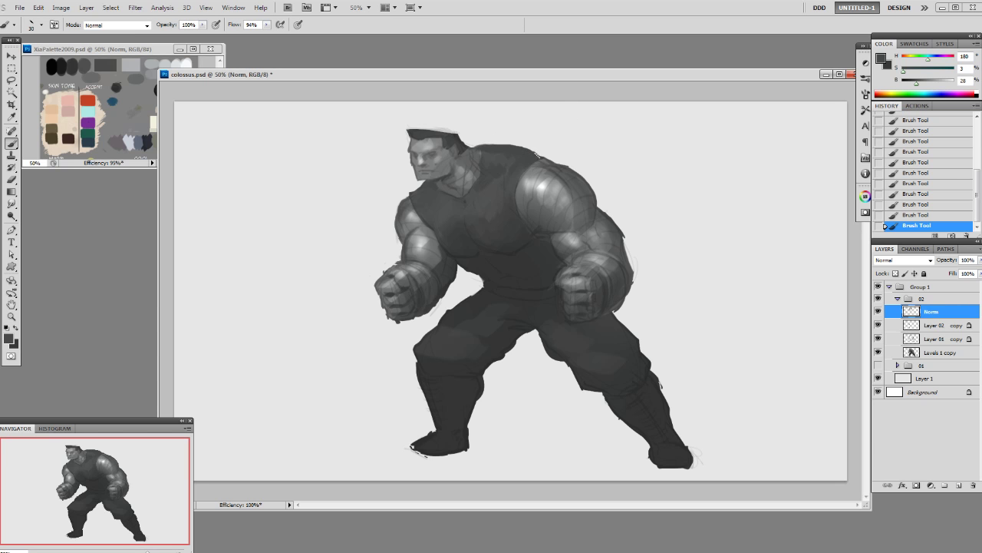
- Define the jaw edge and neck shading with sampled greys, using a 15 px brush at 100% opacity
{"action": "left_click", "coordinate": [420, 188], "text": "alt"}
{"action": "key", "text": "bracketleft"}
{"action": "left_click", "coordinate": [429, 178], "text": "alt"}
{"action": "left_click", "coordinate": [443, 172], "text": "alt"}
{"action": "left_click", "coordinate": [453, 154], "text": "alt"}
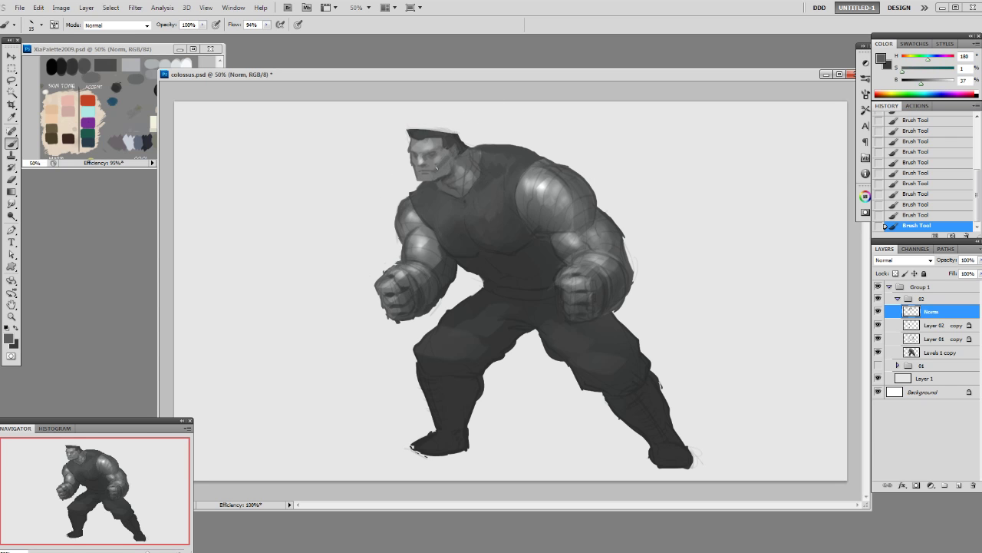
- Model the cheek, mouth and chin and darken the eye area with sampled greys, using the 15 px brush
{"action": "left_click", "coordinate": [439, 161], "text": "alt"}
{"action": "left_click", "coordinate": [433, 162], "text": "alt"}
{"action": "left_click", "coordinate": [434, 168], "text": "alt"}
{"action": "left_click", "coordinate": [424, 167], "text": "alt"}
{"action": "left_click", "coordinate": [450, 142], "text": "alt"}
{"action": "left_click", "coordinate": [437, 158], "text": "alt"}
{"action": "left_click_drag", "start_coordinate": [423, 173], "coordinate": [427, 179]}
{"action": "left_click", "coordinate": [431, 156], "text": "alt"}
{"action": "left_click", "coordinate": [424, 155], "text": "alt"}
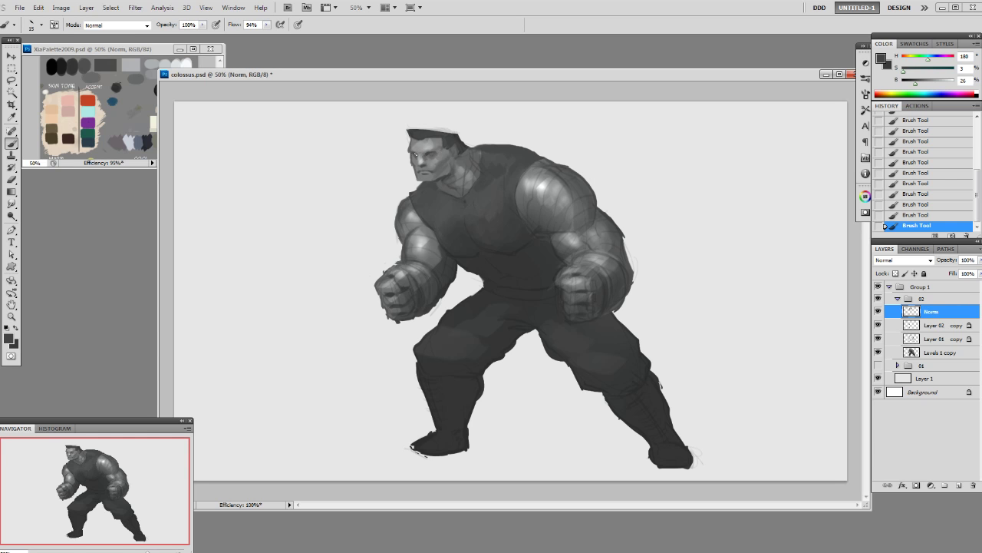
- Refine the eyes, nose and upper lip with sampled greys, touching up the shadow under the jaw
{"action": "left_click", "coordinate": [431, 154], "text": "alt"}
{"action": "left_click", "coordinate": [434, 154], "text": "alt"}
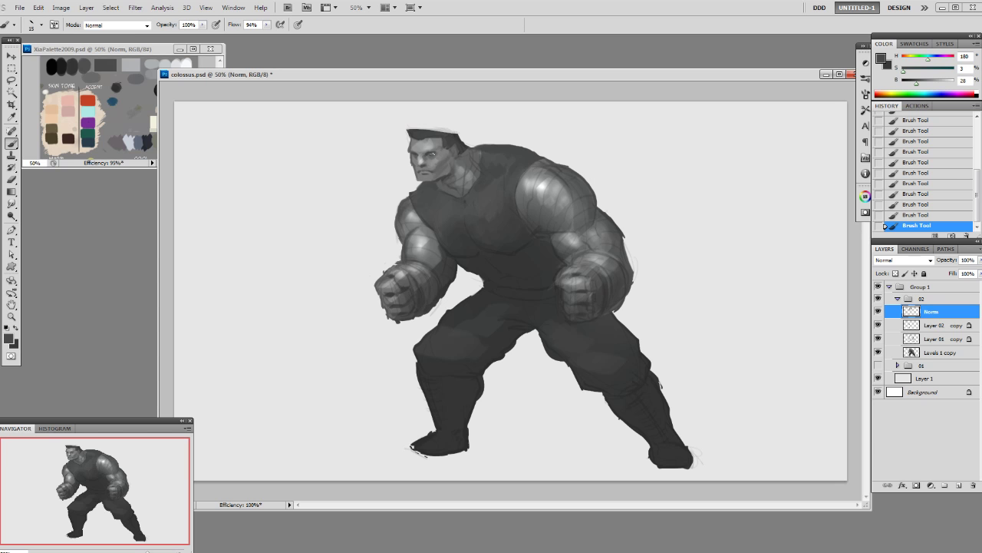
{"action": "left_click", "coordinate": [430, 155], "text": "alt"}
{"action": "left_click", "coordinate": [434, 156], "text": "alt"}
{"action": "left_click", "coordinate": [416, 158], "text": "alt"}
{"action": "left_click", "coordinate": [420, 161], "text": "alt"}
{"action": "left_click", "coordinate": [418, 164], "text": "alt"}
{"action": "left_click", "coordinate": [445, 175], "text": "alt"}
- Reshape the flat-top hair and hairline with sampled dark greys, cleaning up its upper edge
{"action": "left_click", "coordinate": [415, 141], "text": "alt"}
{"action": "left_click", "coordinate": [420, 132], "text": "alt"}
{"action": "left_click", "coordinate": [426, 134], "text": "alt"}
{"action": "left_click_drag", "start_coordinate": [423, 131], "coordinate": [452, 132]}
{"action": "left_click", "coordinate": [447, 131], "text": "alt"}
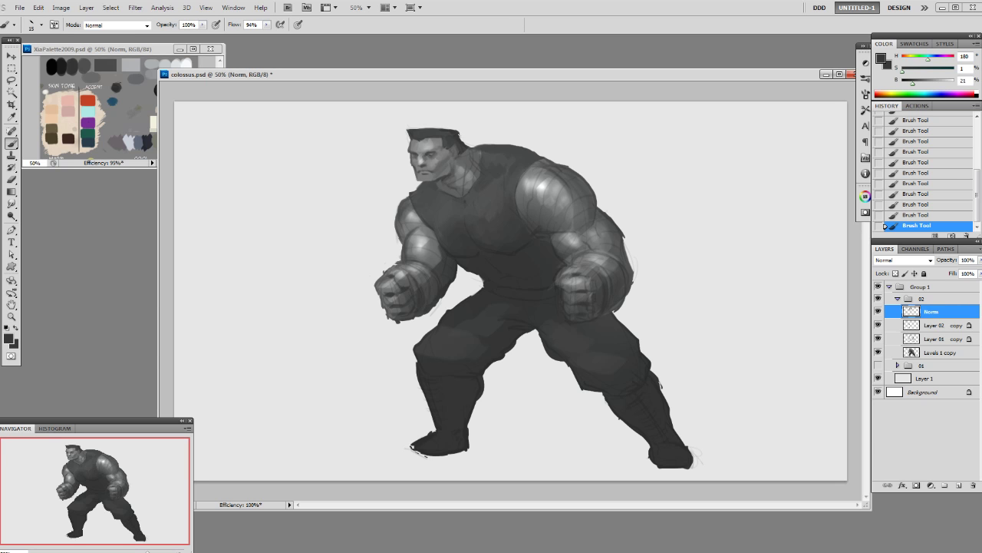
{"action": "left_click", "coordinate": [430, 132], "text": "alt"}
{"action": "left_click", "coordinate": [435, 131], "text": "alt"}
{"action": "left_click", "coordinate": [420, 134], "text": "alt"}
{"action": "left_click", "coordinate": [434, 132], "text": "alt"}
{"action": "left_click", "coordinate": [432, 132], "text": "alt"}
{"action": "left_click", "coordinate": [428, 132], "text": "alt"}
{"action": "left_click", "coordinate": [417, 132], "text": "alt"}
{"action": "left_click", "coordinate": [421, 138], "text": "alt"}
{"action": "left_click", "coordinate": [430, 137], "text": "alt"}
- Paint the ear, sideburn and side of the neck with sampled greys, using the 15 px brush
{"action": "left_click", "coordinate": [446, 146], "text": "alt"}
{"action": "left_click", "coordinate": [445, 157], "text": "alt"}
{"action": "left_click", "coordinate": [452, 153], "text": "alt"}
{"action": "left_click", "coordinate": [453, 153], "text": "alt"}
{"action": "left_click", "coordinate": [463, 151], "text": "alt"}
{"action": "left_click", "coordinate": [447, 173], "text": "alt"}
{"action": "left_click", "coordinate": [443, 175], "text": "alt"}
{"action": "left_click", "coordinate": [457, 179], "text": "alt"}
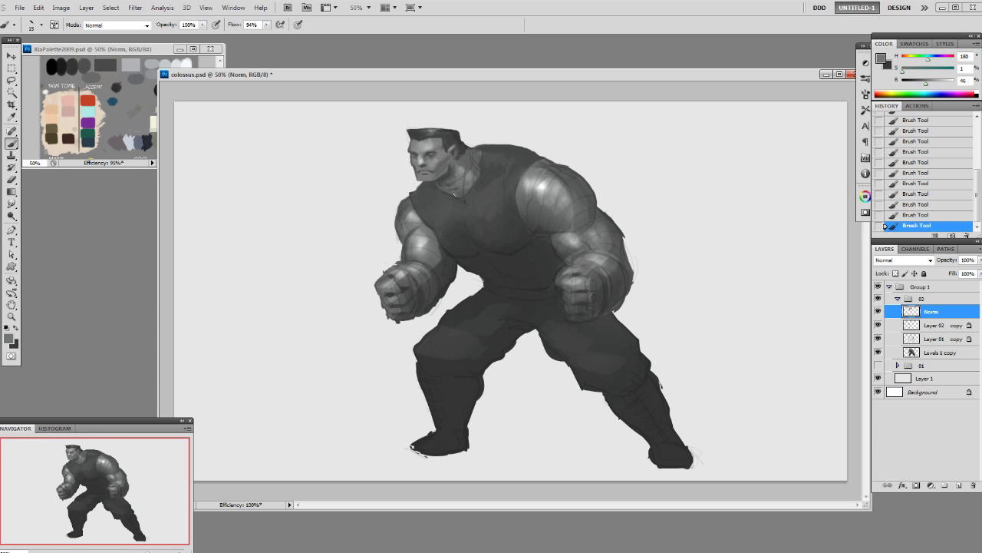
{"action": "left_click", "coordinate": [439, 189], "text": "alt"}
- Sharpen the brow, eyes, nose, mouth and chin with sampled light and dark greys
{"action": "left_click", "coordinate": [422, 154], "text": "alt"}
{"action": "left_click", "coordinate": [431, 153], "text": "alt"}
{"action": "left_click", "coordinate": [438, 148], "text": "alt"}
{"action": "left_click", "coordinate": [543, 187], "text": "alt"}
{"action": "left_click", "coordinate": [420, 152], "text": "alt"}
{"action": "left_click", "coordinate": [421, 165], "text": "alt"}
{"action": "left_click", "coordinate": [421, 162], "text": "alt"}
{"action": "left_click", "coordinate": [420, 156], "text": "alt"}
{"action": "left_click", "coordinate": [429, 175], "text": "alt"}
{"action": "left_click", "coordinate": [426, 182], "text": "alt"}
{"action": "left_click", "coordinate": [417, 153], "text": "alt"}
{"action": "left_click", "coordinate": [426, 151], "text": "alt"}
{"action": "left_click", "coordinate": [440, 175], "text": "alt"}
- Shade the area behind the ear and blend the neck into the upper back with sampled greys
{"action": "left_click", "coordinate": [451, 162], "text": "alt"}
{"action": "left_click", "coordinate": [457, 160], "text": "alt"}
{"action": "left_click", "coordinate": [483, 147], "text": "alt"}
{"action": "left_click", "coordinate": [479, 159], "text": "alt"}
{"action": "left_click", "coordinate": [472, 153], "text": "alt"}
{"action": "left_click", "coordinate": [476, 163], "text": "alt"}
{"action": "left_click", "coordinate": [473, 153], "text": "alt"}
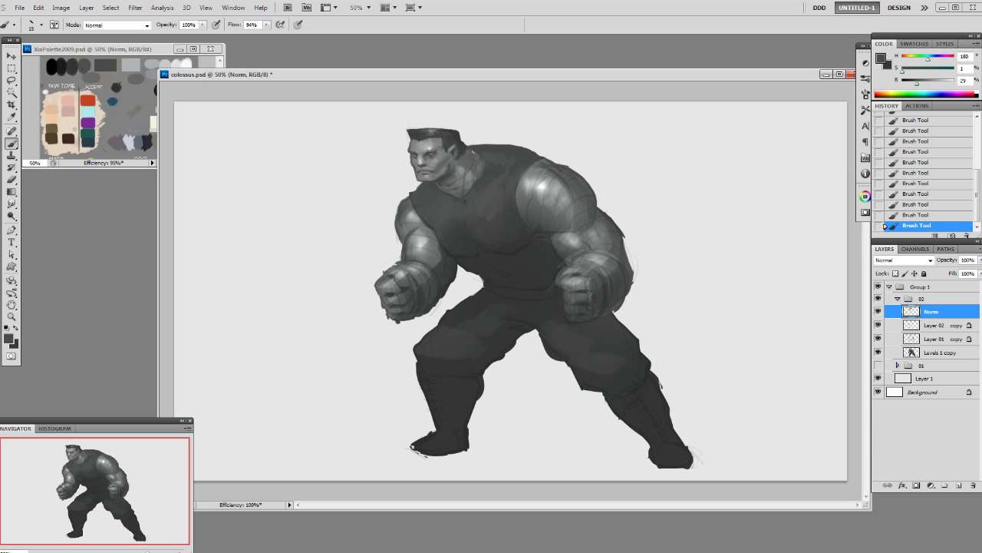
{"action": "left_click", "coordinate": [472, 148], "text": "alt"}
{"action": "left_click", "coordinate": [485, 164], "text": "alt"}
{"action": "left_click", "coordinate": [483, 168], "text": "alt"}
- Clean up the shirt's neckline and the shadow beneath the chin with sampled greys
{"action": "left_click", "coordinate": [447, 196], "text": "alt"}
{"action": "left_click", "coordinate": [482, 179], "text": "alt"}
{"action": "left_click", "coordinate": [470, 199], "text": "alt"}
{"action": "left_click", "coordinate": [443, 198], "text": "alt"}
{"action": "left_click", "coordinate": [436, 183], "text": "alt"}
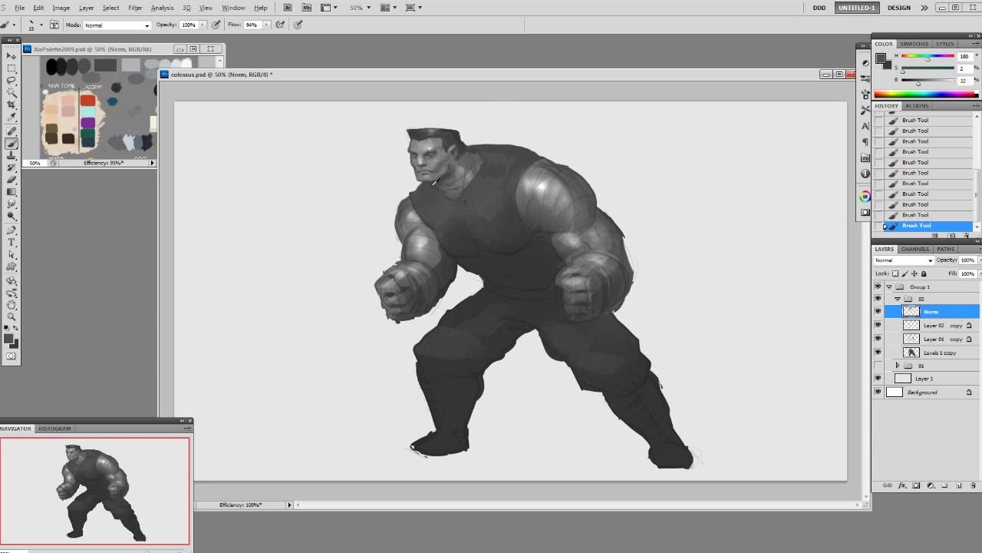
- Choose an eraser tip, trim the raised upper back contour, and undo the last erasing strokes
{"action": "key", "text": "e"}
{"action": "right_click", "coordinate": [570, 140]}
{"action": "left_click", "coordinate": [655, 215]}
{"action": "left_click", "coordinate": [630, 132]}
{"action": "mouse_move", "coordinate": [493, 141]}
{"action": "left_mouse_down"}
{"action": "mouse_move", "coordinate": [540, 152]}
{"action": "mouse_move", "coordinate": [501, 141]}
{"action": "mouse_move", "coordinate": [548, 157]}
{"action": "mouse_move", "coordinate": [483, 142]}
{"action": "mouse_move", "coordinate": [541, 156]}
{"action": "left_mouse_up"}
{"action": "key", "text": "ctrl+z"}
{"action": "key", "text": "ctrl+z"}
- Repaint the upper back edge where it meets the near shoulder with sampled dark grey
{"action": "key", "text": "b"}
{"action": "left_click", "coordinate": [532, 155], "text": "alt"}
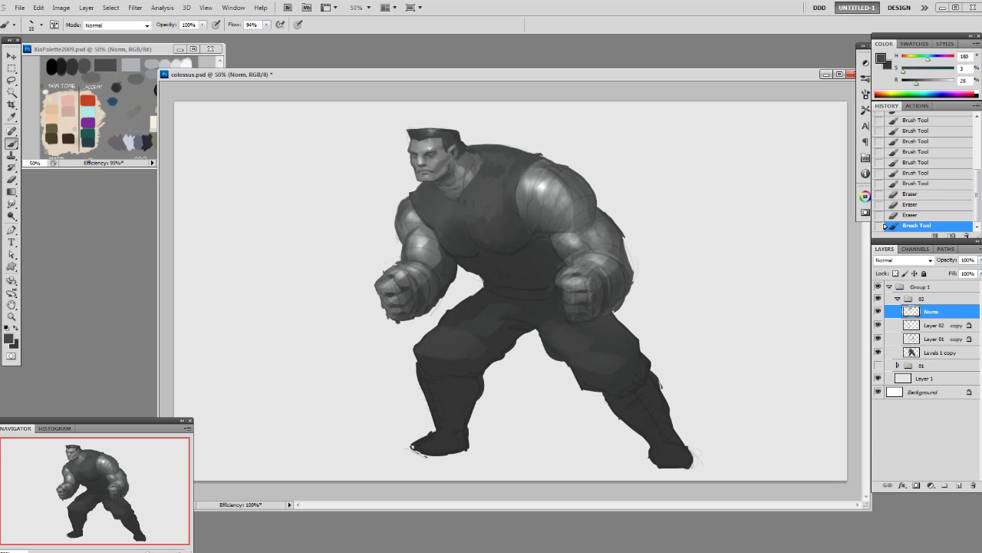
{"action": "left_click", "coordinate": [552, 160]}
{"action": "left_click", "coordinate": [552, 160]}
{"action": "left_click", "coordinate": [552, 160]}
{"action": "left_click", "coordinate": [552, 160]}
{"action": "left_click", "coordinate": [553, 159]}
{"action": "left_click", "coordinate": [547, 158]}
- Switch to a smaller brush tip and touch up the outline at the top of the near shoulder
{"action": "right_click", "coordinate": [591, 169]}
{"action": "left_click", "coordinate": [674, 233]}
{"action": "left_click_drag", "start_coordinate": [548, 153], "coordinate": [540, 156]}
{"action": "key", "text": "ctrl+z"}
{"action": "left_click", "coordinate": [542, 156]}
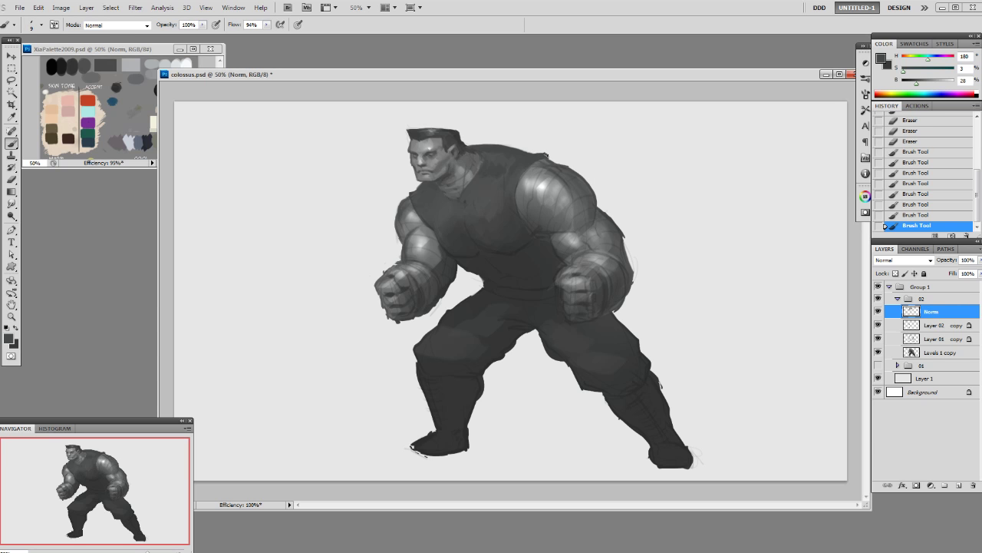
- Touch up the outline at the top of the near shoulder with sampled greys and erase the stray bits above it
{"action": "left_click", "coordinate": [552, 159]}
{"action": "left_click", "coordinate": [554, 161]}
{"action": "left_click", "coordinate": [551, 165], "text": "alt"}
{"action": "left_click", "coordinate": [549, 160]}
{"action": "left_click", "coordinate": [552, 160], "text": "alt"}
{"action": "key", "text": "e"}
{"action": "left_click", "coordinate": [550, 153]}
{"action": "left_click", "coordinate": [542, 154]}
{"action": "left_click", "coordinate": [549, 155]}
{"action": "left_click", "coordinate": [558, 157]}
- Repaint the near shoulder's upper contour where it meets the back with sampled greys
{"action": "key", "text": "b"}
{"action": "left_click", "coordinate": [553, 160], "text": "alt"}
{"action": "left_click", "coordinate": [552, 158]}
{"action": "left_click", "coordinate": [554, 159]}
{"action": "left_click", "coordinate": [559, 162]}
{"action": "left_click", "coordinate": [563, 164]}
{"action": "left_click", "coordinate": [568, 168], "text": "alt"}
{"action": "left_click", "coordinate": [553, 160]}
{"action": "left_click", "coordinate": [559, 162]}
{"action": "left_click", "coordinate": [573, 169], "text": "alt"}
- Blend the junction of the upper back edge and near shoulder with small sampled-grey dabs
{"action": "left_click", "coordinate": [551, 162]}
{"action": "left_click", "coordinate": [551, 161]}
{"action": "left_click", "coordinate": [550, 163], "text": "alt"}
{"action": "left_click", "coordinate": [549, 160]}
{"action": "left_click", "coordinate": [546, 162], "text": "alt"}
{"action": "left_click", "coordinate": [547, 159]}
{"action": "left_click", "coordinate": [542, 157], "text": "alt"}
{"action": "left_click", "coordinate": [538, 154]}
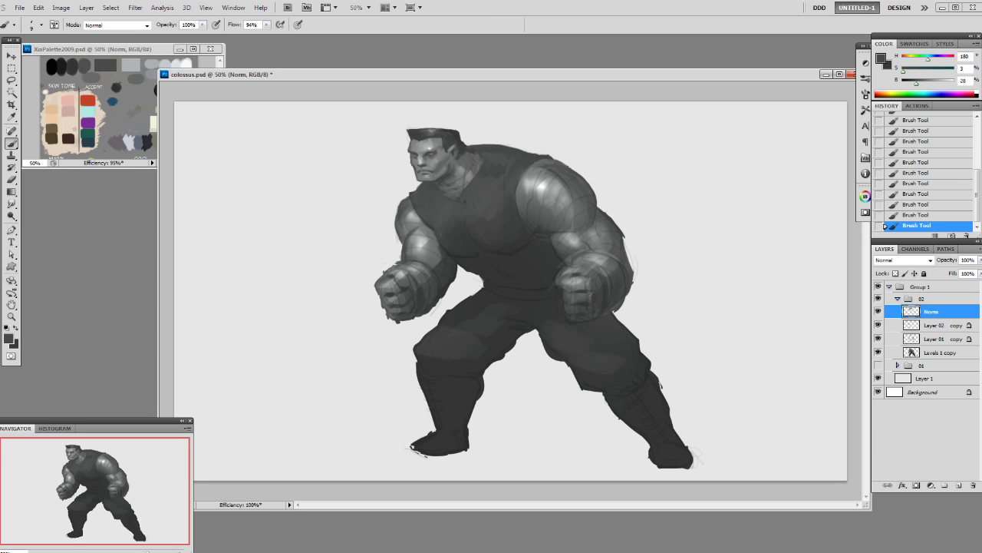
- Sample a dark grey and paint the vest's armhole seams beside the near and far shoulders
{"action": "left_click", "coordinate": [549, 159], "text": "alt"}
{"action": "left_click", "coordinate": [426, 185], "text": "alt"}
{"action": "left_click", "coordinate": [469, 153], "text": "alt"}
{"action": "left_click", "coordinate": [520, 249], "text": "alt"}
{"action": "left_click_drag", "start_coordinate": [531, 154], "coordinate": [526, 235]}
{"action": "left_click_drag", "start_coordinate": [414, 192], "coordinate": [430, 220]}
- Switch to a slanted 19 px brush tip, undo the last stroke and repaint the far armhole seam
{"action": "right_click", "coordinate": [447, 210]}
{"action": "left_click", "coordinate": [513, 276]}
{"action": "left_click", "coordinate": [513, 96]}
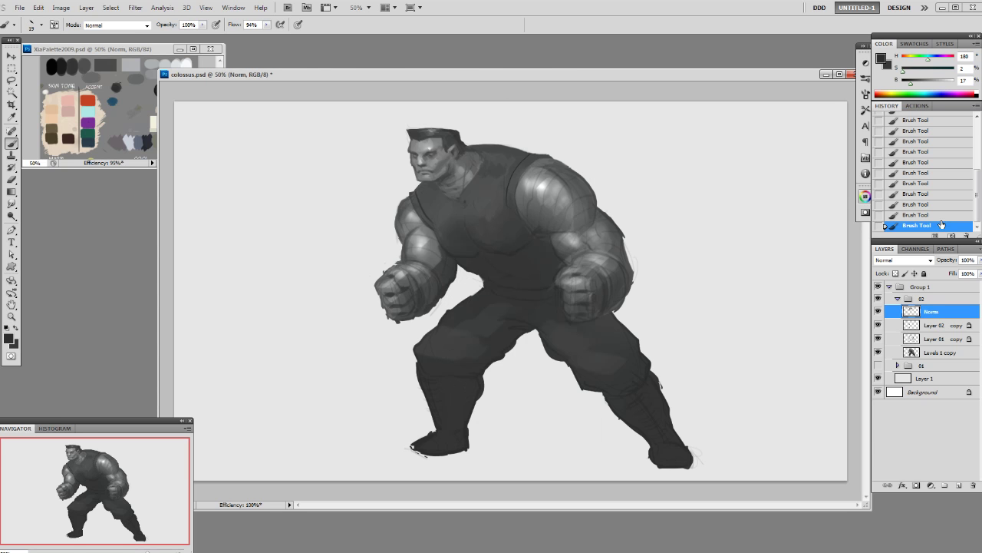
{"action": "key", "text": "ctrl+z"}
{"action": "left_click_drag", "start_coordinate": [418, 194], "coordinate": [425, 215]}
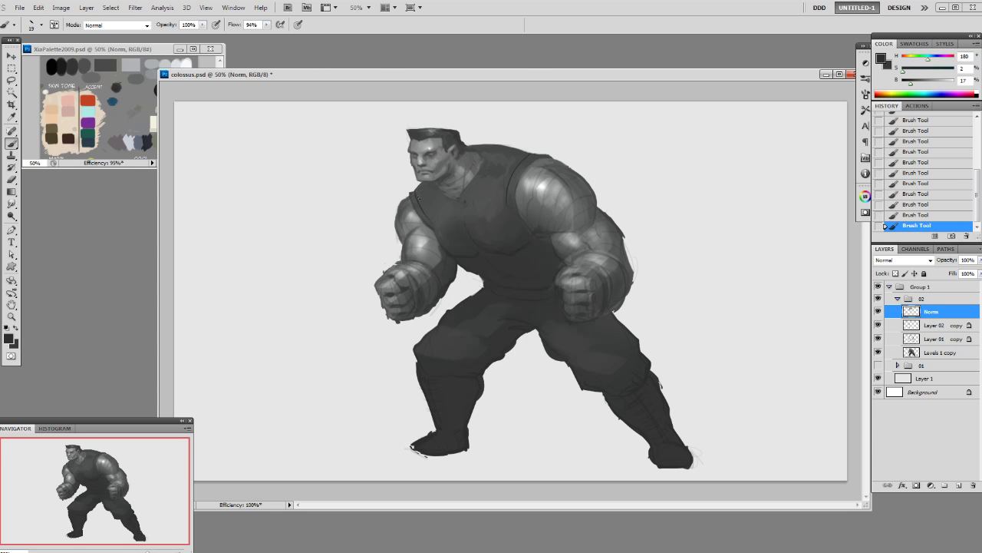
- Add a new layer and paint a dark diagonal seam down the vest's chest, undoing the last stroke
{"action": "key", "text": "ctrl+shift+alt+n"}
{"action": "right_click", "coordinate": [506, 226]}
{"action": "left_click", "coordinate": [598, 290]}
{"action": "left_click", "coordinate": [668, 168]}
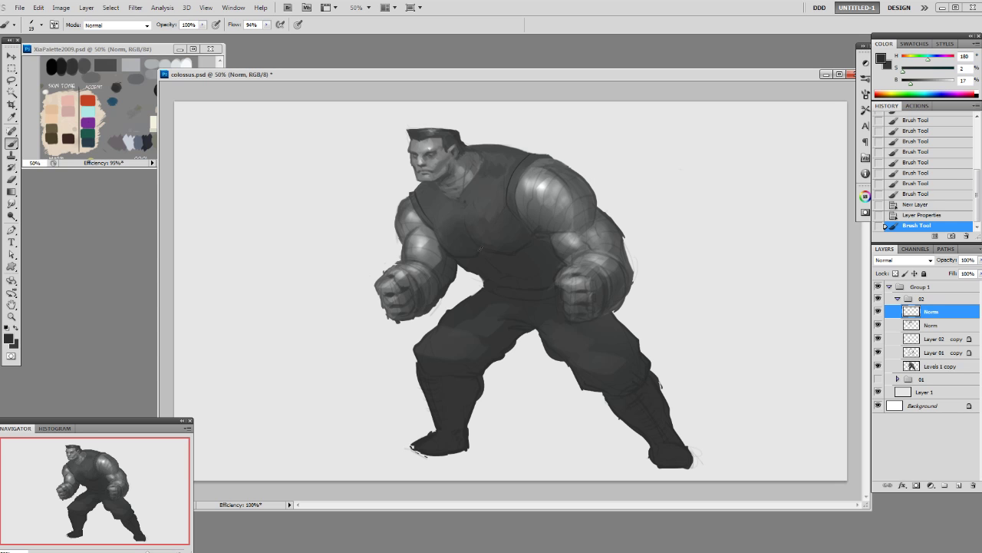
{"action": "left_click_drag", "start_coordinate": [507, 195], "coordinate": [481, 249]}
{"action": "right_click", "coordinate": [479, 232]}
{"action": "left_click", "coordinate": [546, 293]}
{"action": "key", "text": "ctrl+z"}
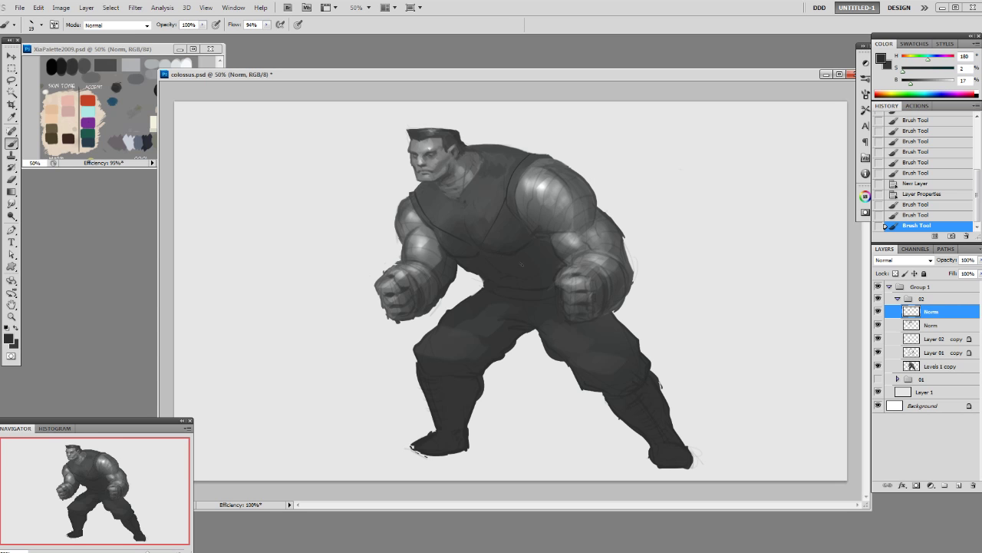
- Paint dark creases across the vest's belly, undoing one stroke, and strengthen the line beneath the chest
{"action": "left_click_drag", "start_coordinate": [499, 264], "coordinate": [508, 269]}
{"action": "left_click_drag", "start_coordinate": [508, 269], "coordinate": [543, 273]}
{"action": "key", "text": "ctrl+z"}
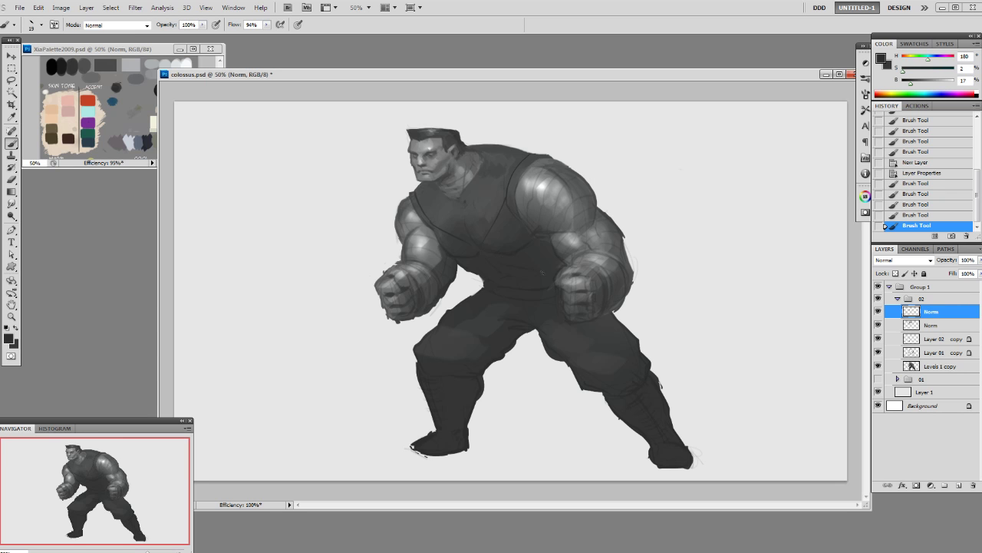
{"action": "left_click_drag", "start_coordinate": [482, 277], "coordinate": [516, 244]}
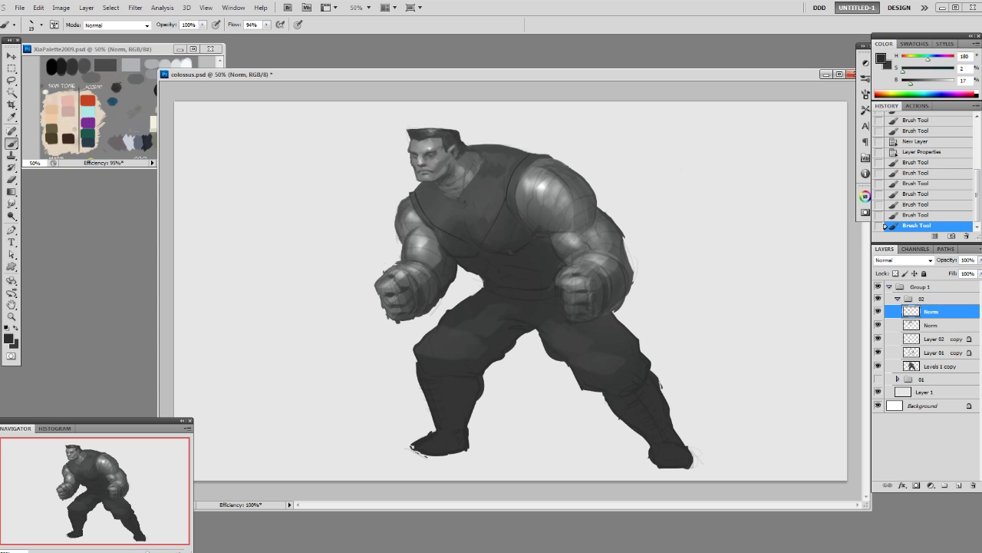
- Extend the chest seam from the near armhole to the stomach, alternating the slanted brush tips
{"action": "right_click", "coordinate": [519, 221]}
{"action": "key", "text": "Return"}
{"action": "left_click_drag", "start_coordinate": [518, 224], "coordinate": [492, 259]}
{"action": "right_click", "coordinate": [498, 267]}
{"action": "left_click", "coordinate": [562, 331]}
{"action": "key", "text": "Return"}
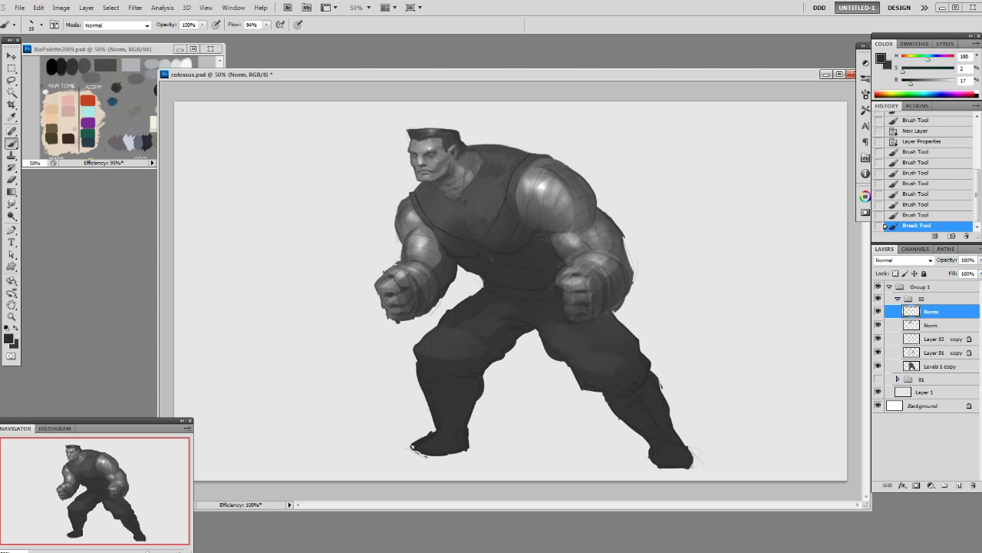
- Add dark fold marks beneath the chest and along the waist of the vest
{"action": "left_click", "coordinate": [507, 257]}
{"action": "left_click", "coordinate": [469, 259]}
{"action": "left_click", "coordinate": [519, 267]}
{"action": "left_click_drag", "start_coordinate": [525, 276], "coordinate": [542, 272]}
{"action": "right_click", "coordinate": [566, 260]}
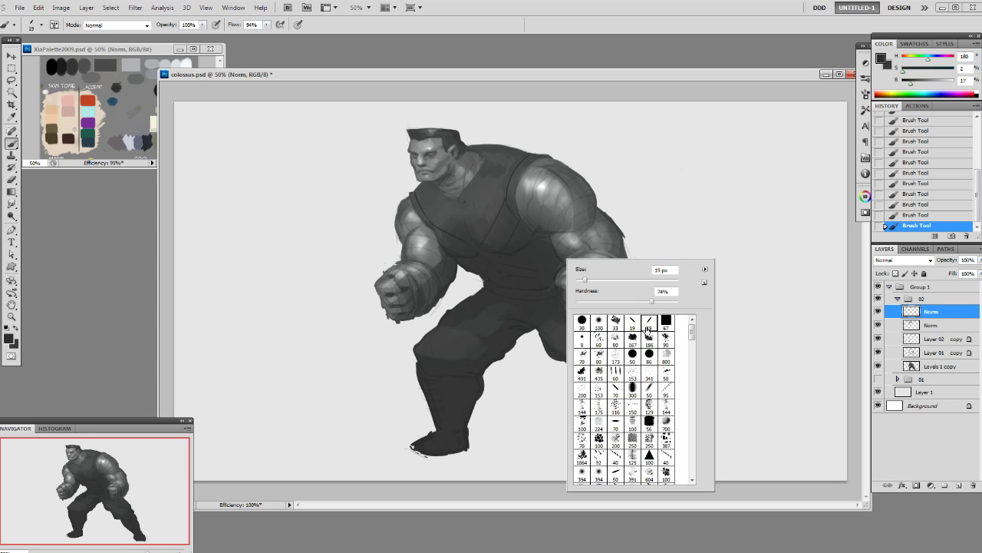
{"action": "key", "text": "Escape"}
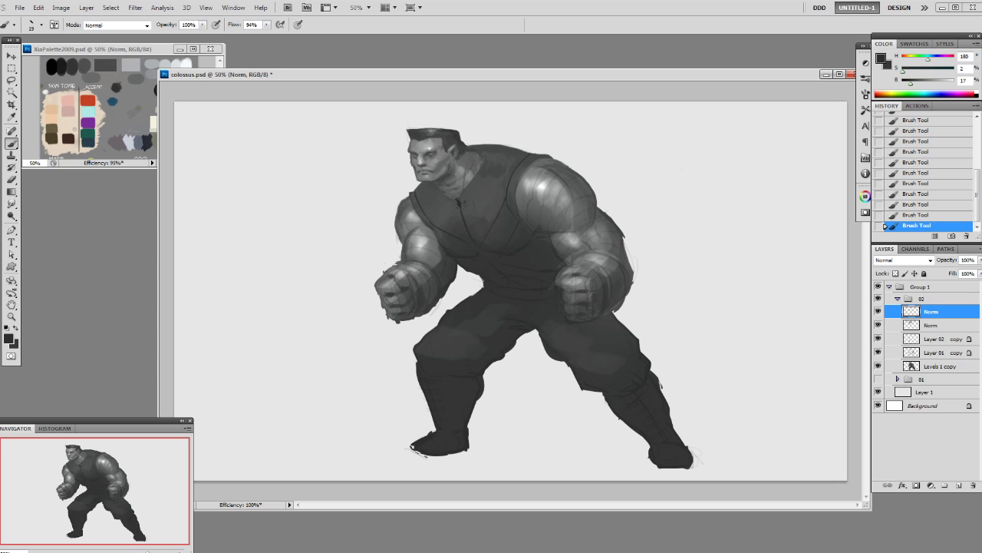
- Paint dark accents along the vest's neckline below the chin
{"action": "right_click", "coordinate": [565, 259]}
{"action": "key", "text": "Escape"}
{"action": "right_click", "coordinate": [459, 198]}
{"action": "key", "text": "Escape"}
{"action": "left_click_drag", "start_coordinate": [437, 188], "coordinate": [450, 197]}
- Darken the vest's edges at the near and far armholes, alternating the slanted 19 px brush tips
{"action": "right_click", "coordinate": [541, 165]}
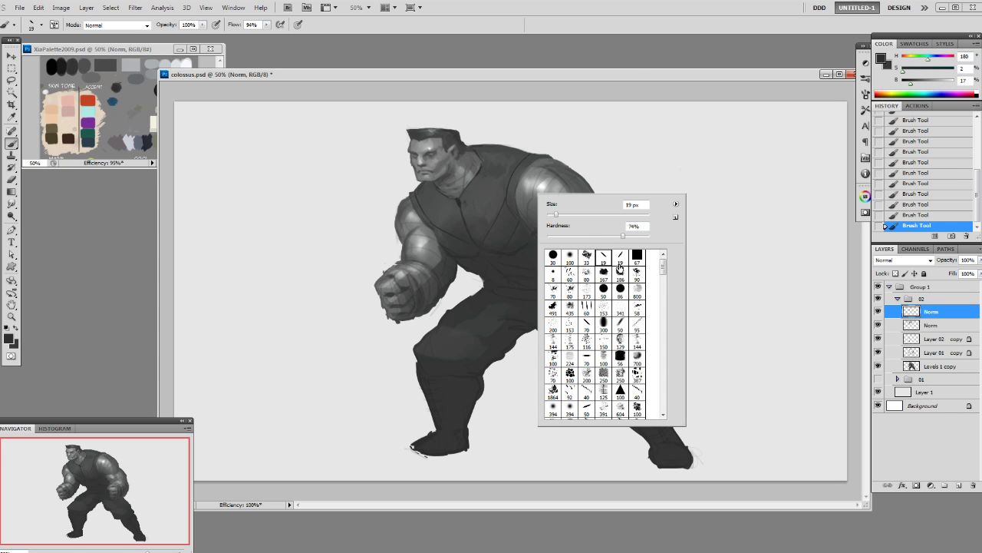
{"action": "left_click", "coordinate": [523, 178]}
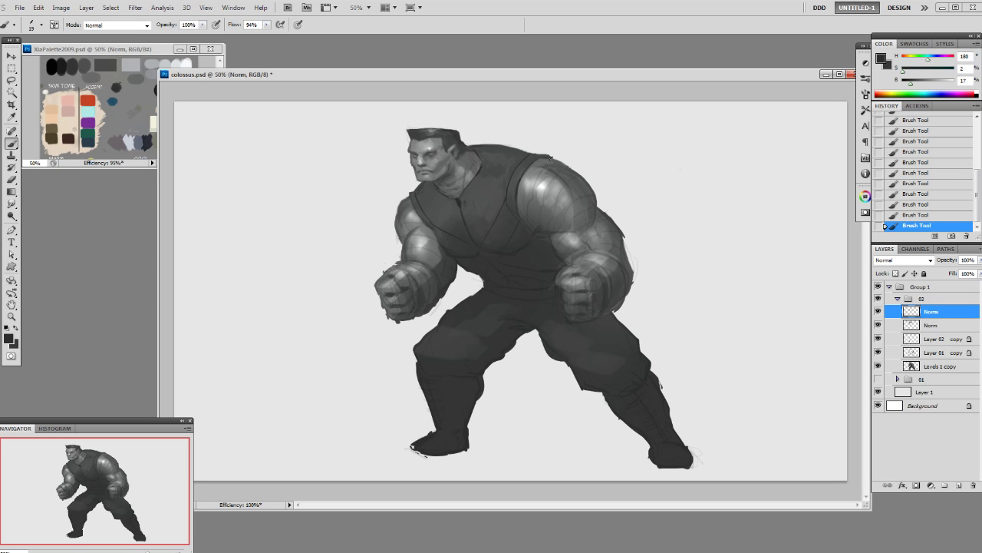
{"action": "right_click", "coordinate": [504, 254]}
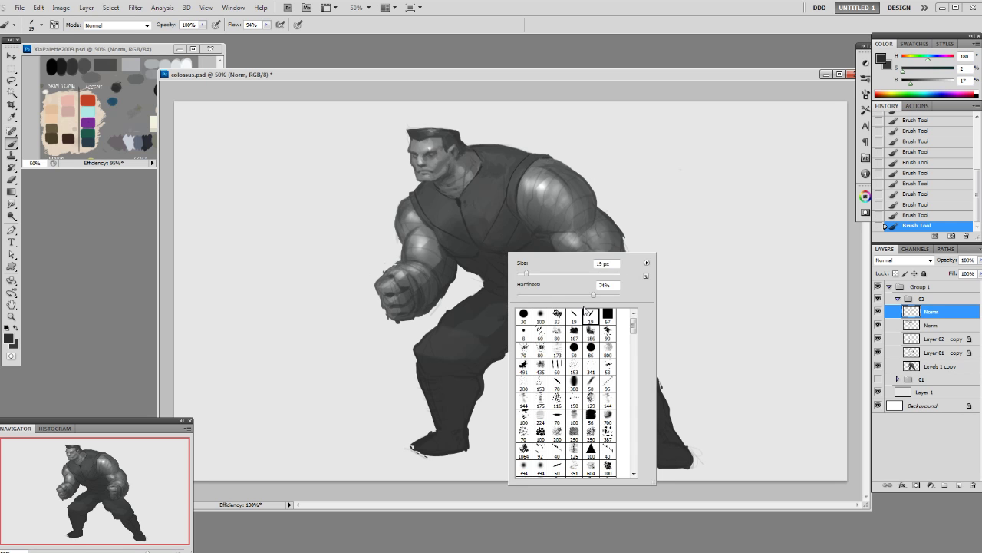
{"action": "left_click", "coordinate": [420, 219]}
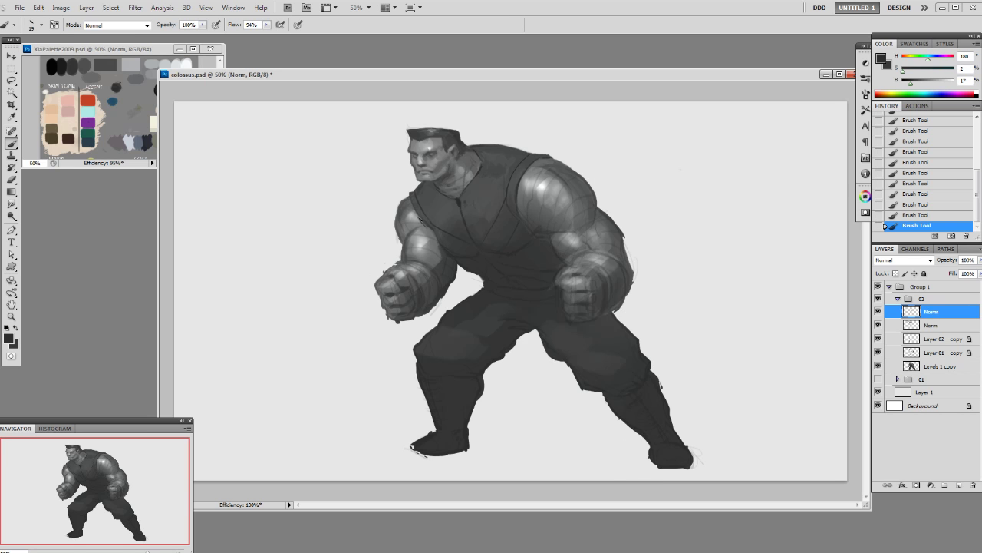
- Shade the vest's far chest and waist with sampled dark greys, and save the file
{"action": "left_click", "coordinate": [434, 230], "text": "alt"}
{"action": "left_click", "coordinate": [442, 225], "text": "alt"}
{"action": "left_click", "coordinate": [451, 252], "text": "alt"}
{"action": "left_click", "coordinate": [441, 229], "text": "alt"}
{"action": "left_click", "coordinate": [477, 264], "text": "alt"}
{"action": "left_click", "coordinate": [500, 282], "text": "alt"}
{"action": "key", "text": "ctrl+s"}
- Sample a dark grey and paint the shadow at the back of the neck beside the vest
{"action": "left_click", "coordinate": [463, 137], "text": "alt"}
{"action": "right_click", "coordinate": [471, 156]}
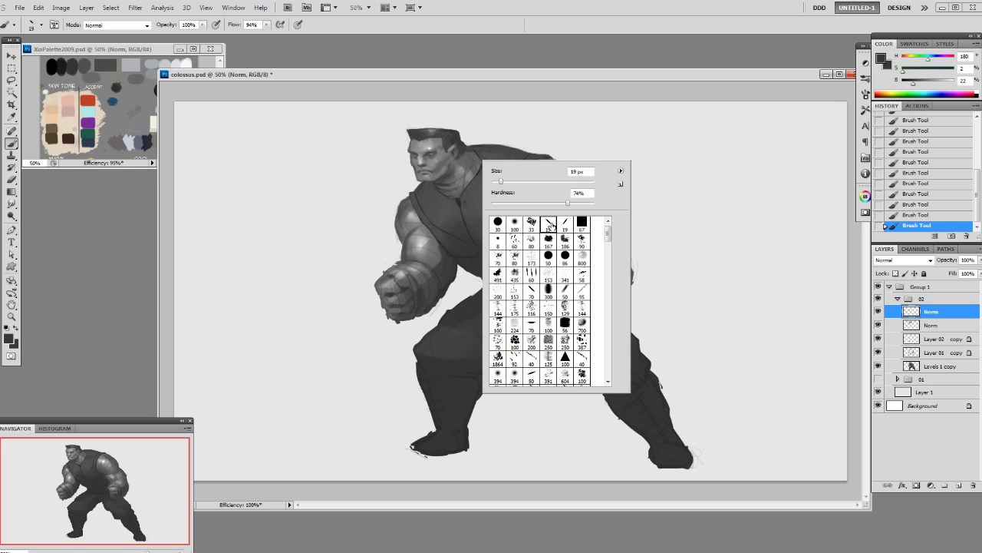
{"action": "key", "text": "Escape"}
{"action": "left_click_drag", "start_coordinate": [466, 152], "coordinate": [462, 166]}
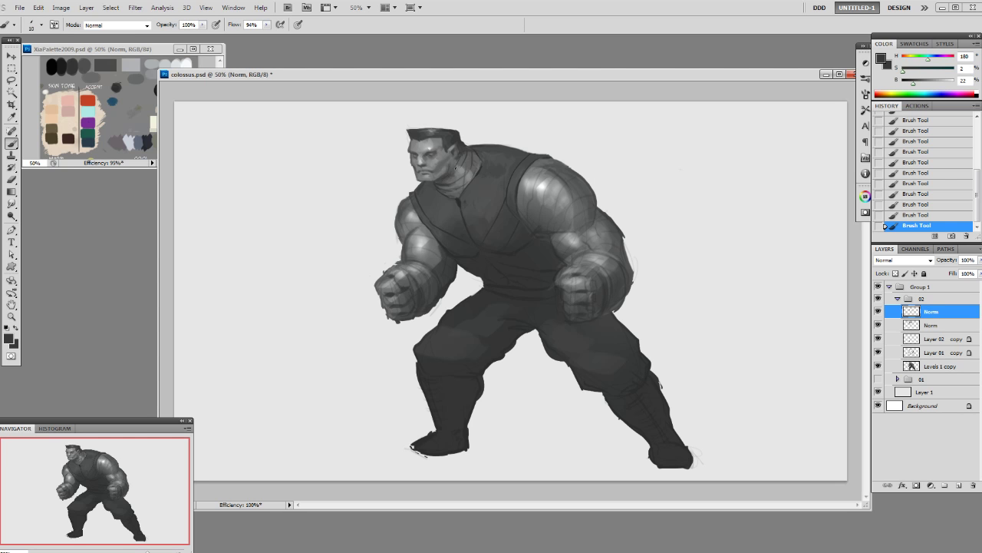
- Set the brush opacity to 50%, pick a round tip, enlarge it and add light highlights to the face
{"action": "key", "text": "x"}
{"action": "left_click", "coordinate": [421, 159], "text": "alt"}
{"action": "left_click", "coordinate": [544, 188], "text": "alt"}
{"action": "key", "text": "5"}
{"action": "right_click", "coordinate": [543, 220]}
{"action": "double_click", "coordinate": [612, 280]}
{"action": "key", "text": "bracketright"}
{"action": "key", "text": "bracketright"}
{"action": "key", "text": "bracketright"}
{"action": "key", "text": "bracketright"}
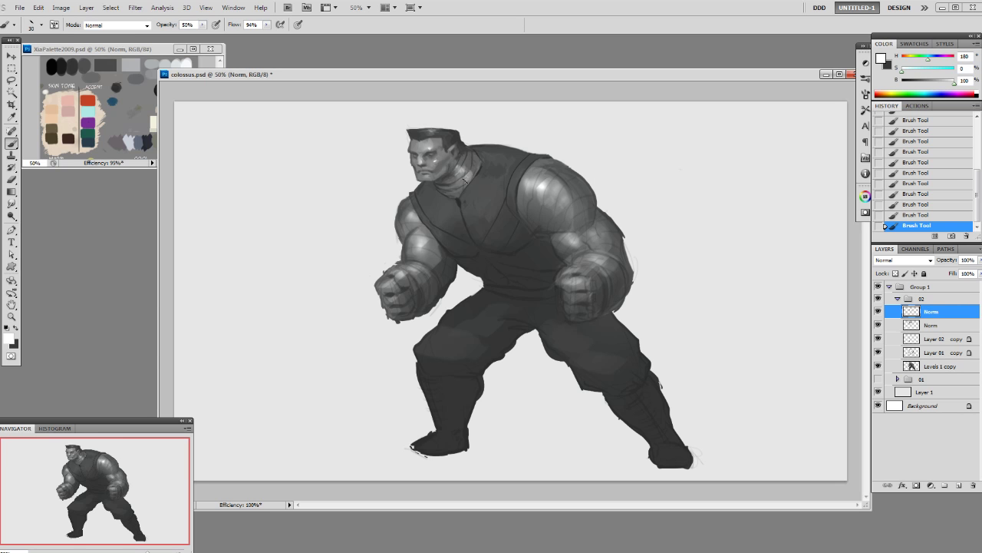
- Choose an eraser tip and soften the paint on the side of the neck with short strokes at 50% opacity
{"action": "left_click", "coordinate": [465, 178], "text": "alt"}
{"action": "key", "text": "e"}
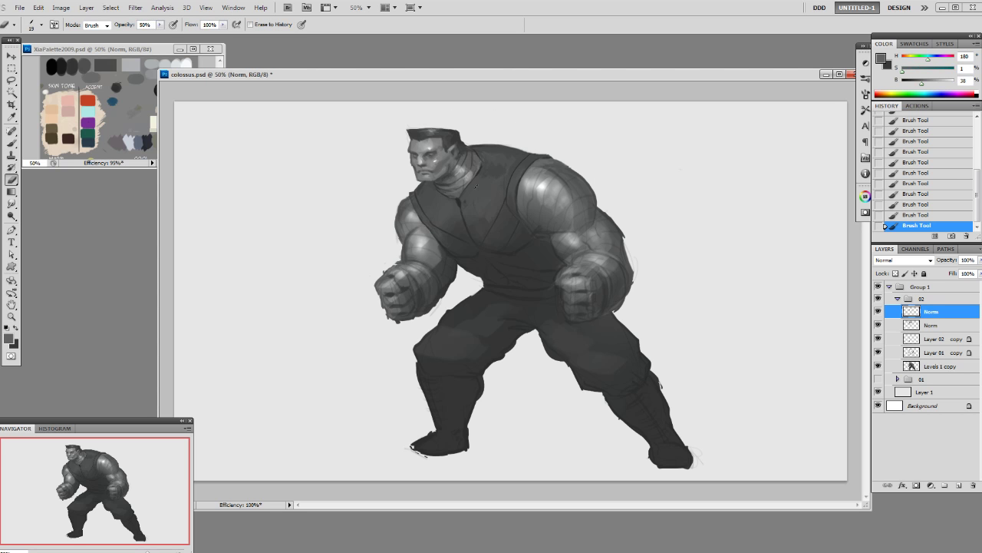
{"action": "right_click", "coordinate": [476, 181]}
{"action": "left_click", "coordinate": [544, 252]}
{"action": "left_click", "coordinate": [566, 131]}
{"action": "left_click", "coordinate": [464, 181]}
{"action": "left_click", "coordinate": [467, 169]}
{"action": "left_click", "coordinate": [463, 172]}
{"action": "left_click", "coordinate": [464, 172]}
{"action": "left_click", "coordinate": [465, 171]}
{"action": "left_click", "coordinate": [465, 170]}
{"action": "left_click", "coordinate": [466, 170]}
{"action": "left_click", "coordinate": [467, 169]}
{"action": "left_click", "coordinate": [467, 169]}
{"action": "left_click", "coordinate": [468, 168]}
{"action": "key", "text": "b"}
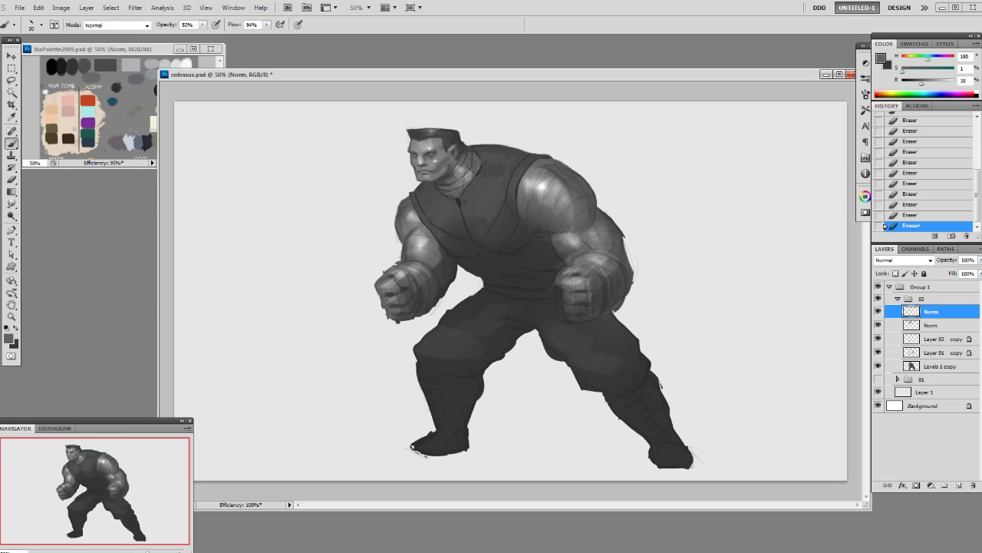
- Brush a sampled light grey onto the back of the neck and along the vest's collar
{"action": "left_click", "coordinate": [531, 183], "text": "alt"}
{"action": "left_click", "coordinate": [465, 167]}
{"action": "left_click", "coordinate": [469, 157]}
{"action": "left_click", "coordinate": [465, 155]}
{"action": "left_click", "coordinate": [469, 158]}
{"action": "left_click", "coordinate": [473, 160]}
{"action": "left_click", "coordinate": [476, 155]}
{"action": "left_click", "coordinate": [519, 182]}
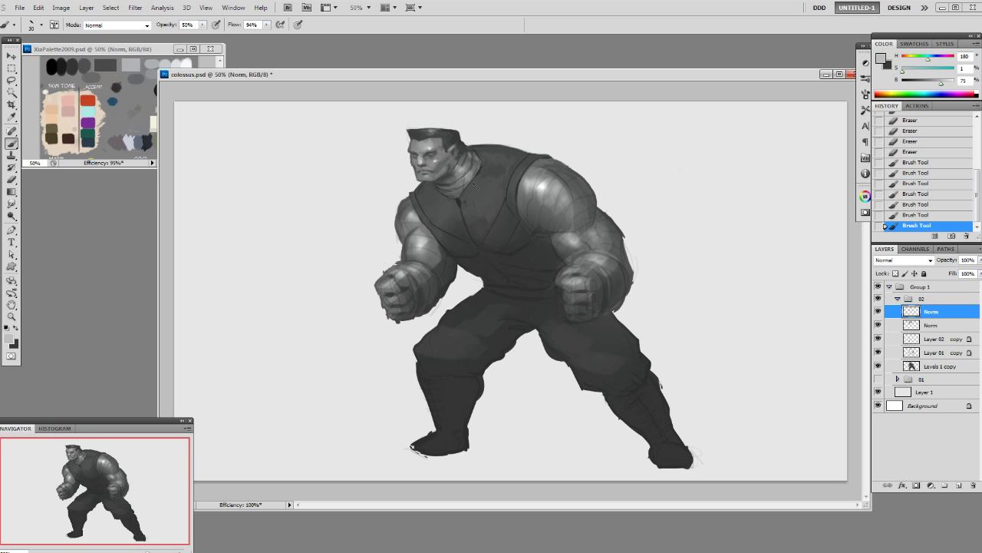
- Lighten the near armhole edge of the vest with greys sampled from the shoulder
{"action": "left_click", "coordinate": [520, 175], "text": "alt"}
{"action": "left_click", "coordinate": [522, 175]}
{"action": "left_click", "coordinate": [532, 174], "text": "alt"}
{"action": "left_click", "coordinate": [520, 175]}
{"action": "left_click", "coordinate": [516, 176]}
{"action": "left_click", "coordinate": [516, 177]}
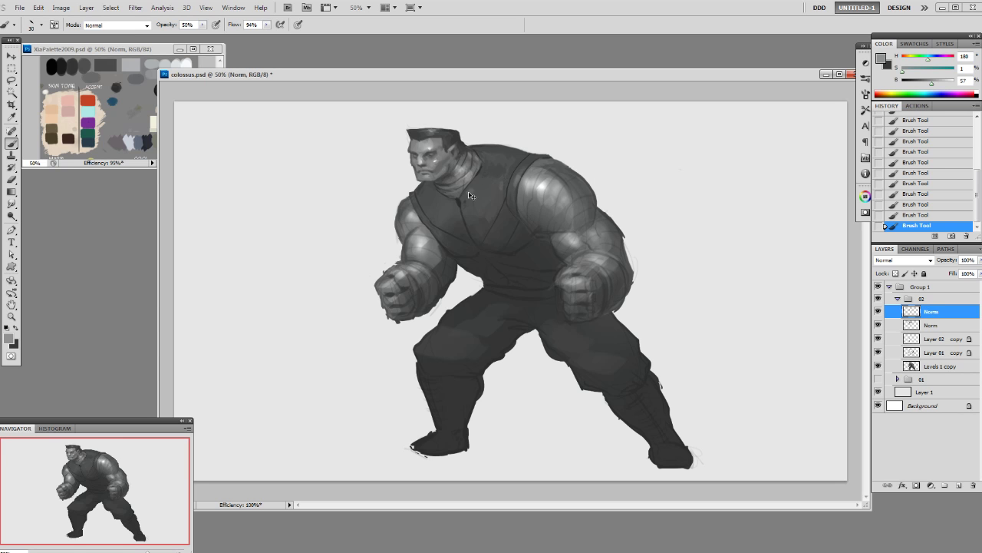
- Set the brush opacity to 100% and shade the vest's near chest with sampled greys
{"action": "left_click", "coordinate": [488, 171], "text": "alt"}
{"action": "key", "text": "0"}
{"action": "left_click", "coordinate": [485, 187], "text": "alt"}
{"action": "left_click", "coordinate": [478, 182], "text": "alt"}
{"action": "left_click", "coordinate": [502, 184], "text": "alt"}
{"action": "left_click", "coordinate": [518, 180], "text": "alt"}
{"action": "left_click", "coordinate": [501, 185], "text": "alt"}
- Choose a slanted 19 px brush tip and paint a grey highlight along the vest's far armhole seam
{"action": "right_click", "coordinate": [453, 193]}
{"action": "left_click", "coordinate": [526, 252]}
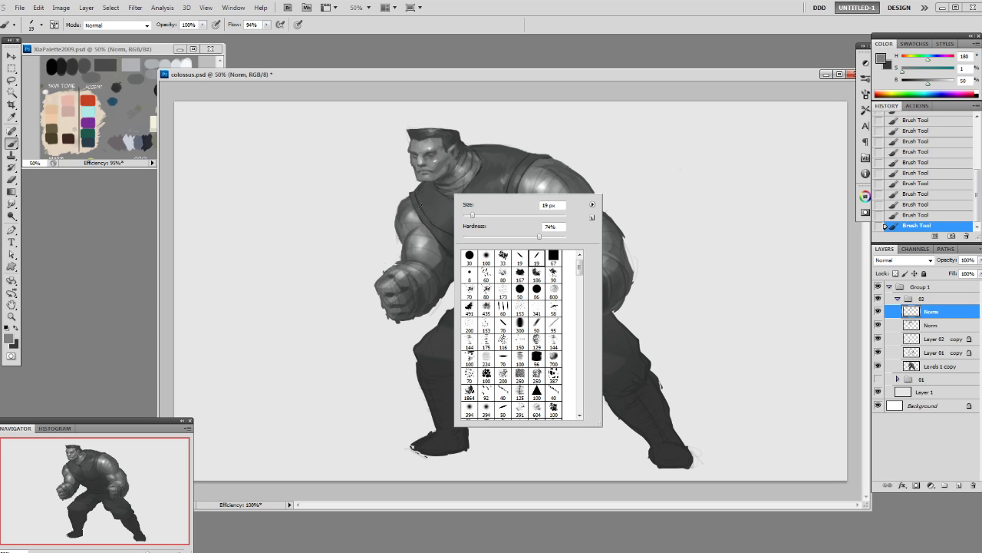
{"action": "left_click_drag", "start_coordinate": [415, 204], "coordinate": [429, 224]}
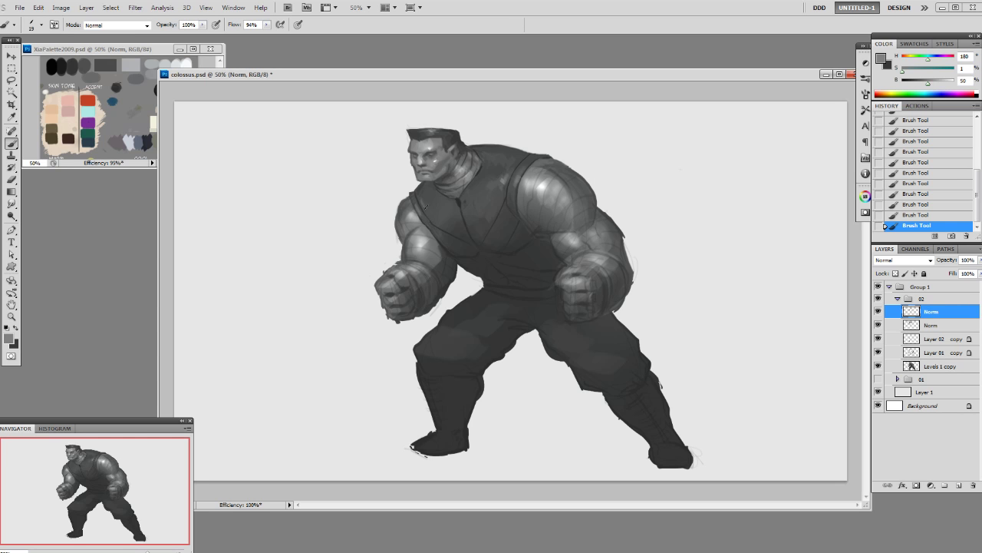
- Set the brush opacity to 30% and glaze lighter greys over the vest's chest panel
{"action": "key", "text": "3"}
{"action": "left_click", "coordinate": [503, 182], "text": "alt"}
{"action": "left_click", "coordinate": [495, 182], "text": "alt"}
{"action": "left_click", "coordinate": [511, 212], "text": "alt"}
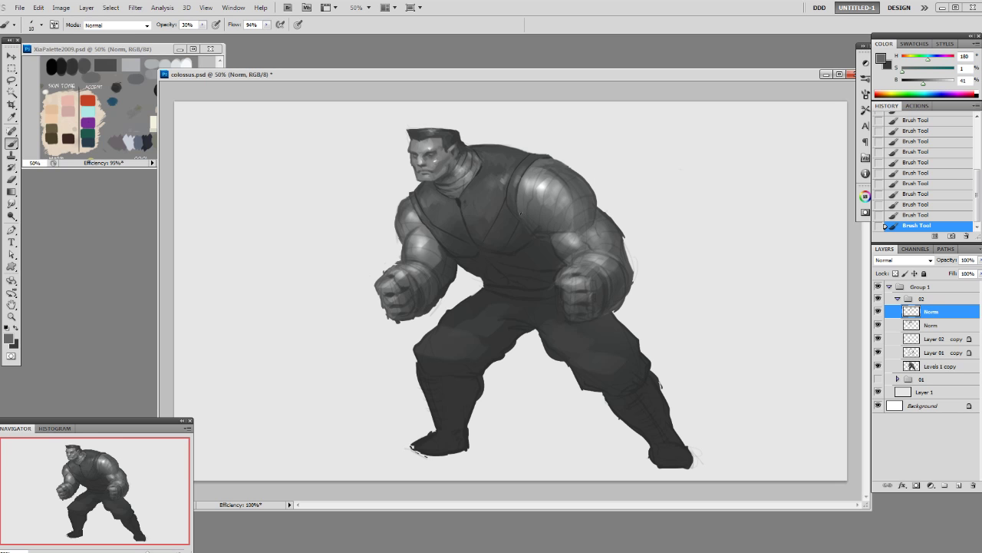
- Return the brush opacity to 100% and refine the chest seams, collar and side of the vest with sampled greys
{"action": "key", "text": "0"}
{"action": "left_click", "coordinate": [524, 211], "text": "alt"}
{"action": "left_click", "coordinate": [519, 210], "text": "alt"}
{"action": "left_click", "coordinate": [444, 185], "text": "alt"}
{"action": "left_click", "coordinate": [536, 230], "text": "alt"}
{"action": "left_click", "coordinate": [515, 253], "text": "alt"}
{"action": "left_click", "coordinate": [533, 235], "text": "alt"}
{"action": "left_click", "coordinate": [538, 231], "text": "alt"}
{"action": "left_click", "coordinate": [522, 227], "text": "alt"}
{"action": "left_click", "coordinate": [519, 186], "text": "alt"}
- Refine the near shoulder and its vest armhole seam with sampled greys at 100% brush opacity
{"action": "left_click", "coordinate": [479, 146], "text": "alt"}
{"action": "left_click", "coordinate": [540, 181], "text": "alt"}
{"action": "left_click", "coordinate": [540, 187], "text": "alt"}
{"action": "left_click", "coordinate": [543, 182], "text": "alt"}
{"action": "left_click", "coordinate": [548, 185], "text": "alt"}
{"action": "left_click_drag", "start_coordinate": [560, 162], "coordinate": [544, 173]}
- Choose the textured 80 px brush, enlarge it to 100 px at 50% opacity and blend sampled greys over the near upper arm
{"action": "right_click", "coordinate": [550, 174]}
{"action": "left_click", "coordinate": [588, 278]}
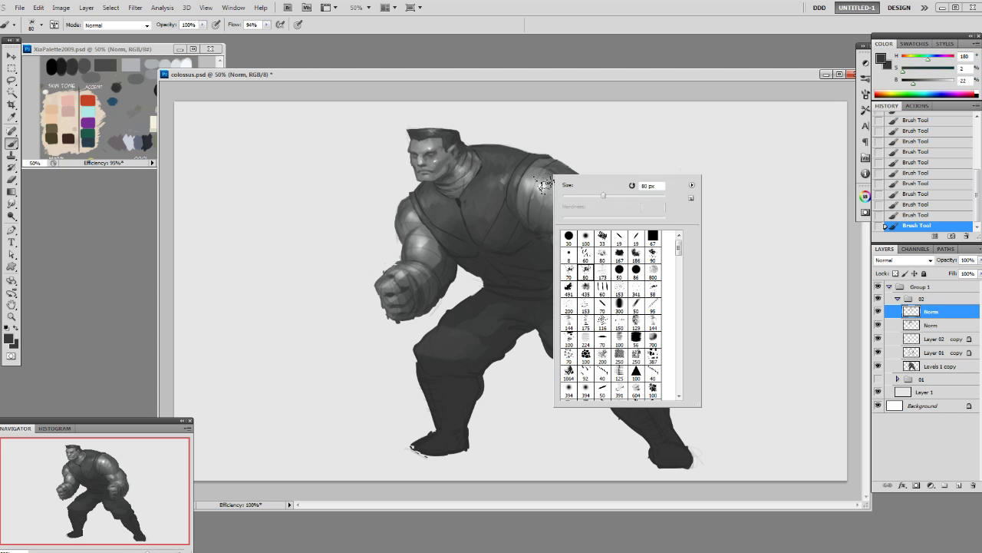
{"action": "left_click", "coordinate": [542, 189], "text": "alt"}
{"action": "key", "text": "5"}
{"action": "key", "text": "bracketright"}
{"action": "key", "text": "bracketright"}
{"action": "left_click_drag", "start_coordinate": [556, 210], "coordinate": [554, 204]}
{"action": "left_click", "coordinate": [553, 205], "text": "alt"}
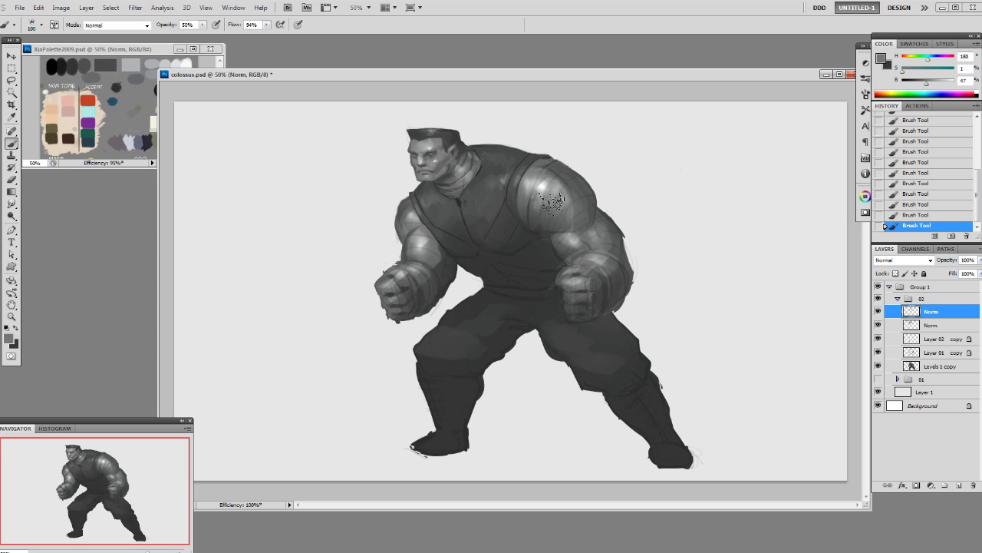
{"action": "left_click", "coordinate": [558, 185], "text": "alt"}
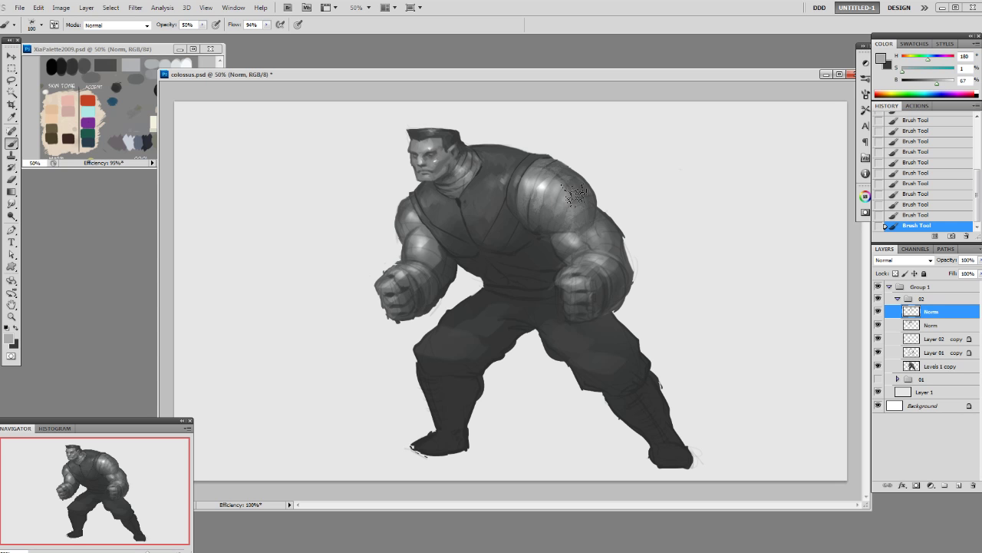
{"action": "left_click", "coordinate": [564, 185], "text": "alt"}
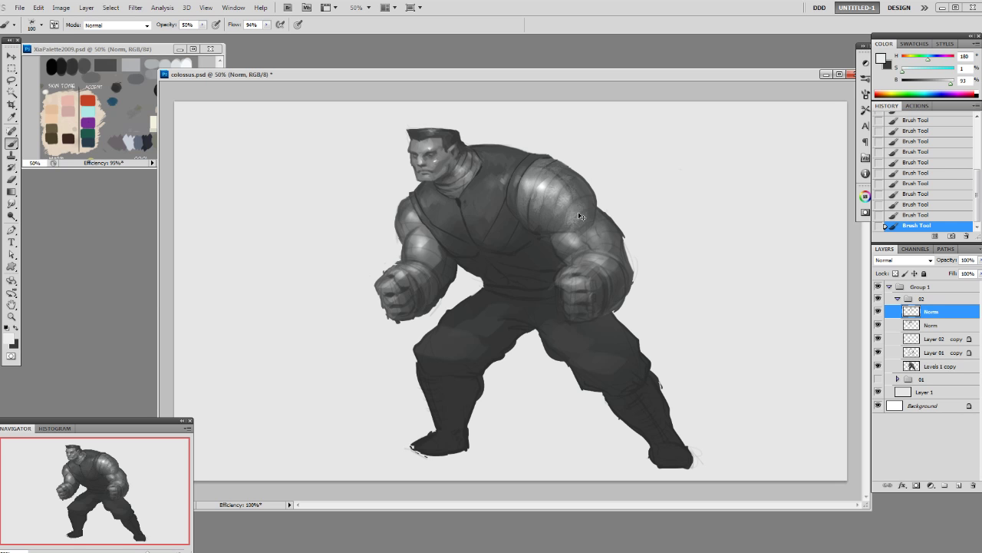
- Reduce the brush to 80 px at 30% opacity and glaze sampled greys over the near elbow and forearm
{"action": "key", "text": "bracketleft"}
{"action": "key", "text": "bracketleft"}
{"action": "key", "text": "3"}
{"action": "left_click", "coordinate": [596, 238], "text": "alt"}
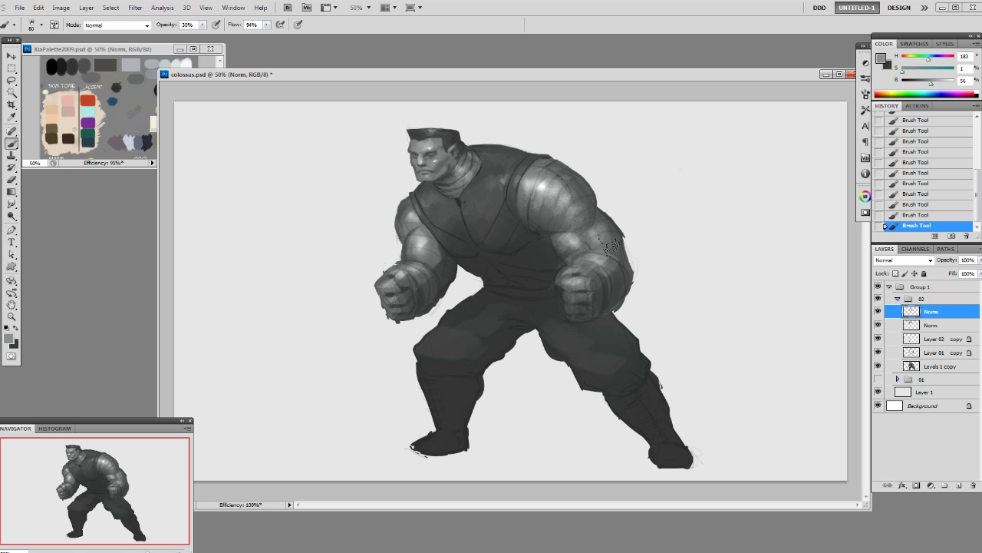
- Set the brush to 50 px at 50% opacity and lighten the far arm around the elbow with sampled light greys
{"action": "left_click", "coordinate": [541, 186], "text": "alt"}
{"action": "left_click", "coordinate": [421, 240], "text": "alt"}
{"action": "left_click", "coordinate": [427, 242], "text": "alt"}
{"action": "key", "text": "5"}
{"action": "key", "text": "bracketleft"}
{"action": "key", "text": "bracketleft"}
{"action": "key", "text": "bracketleft"}
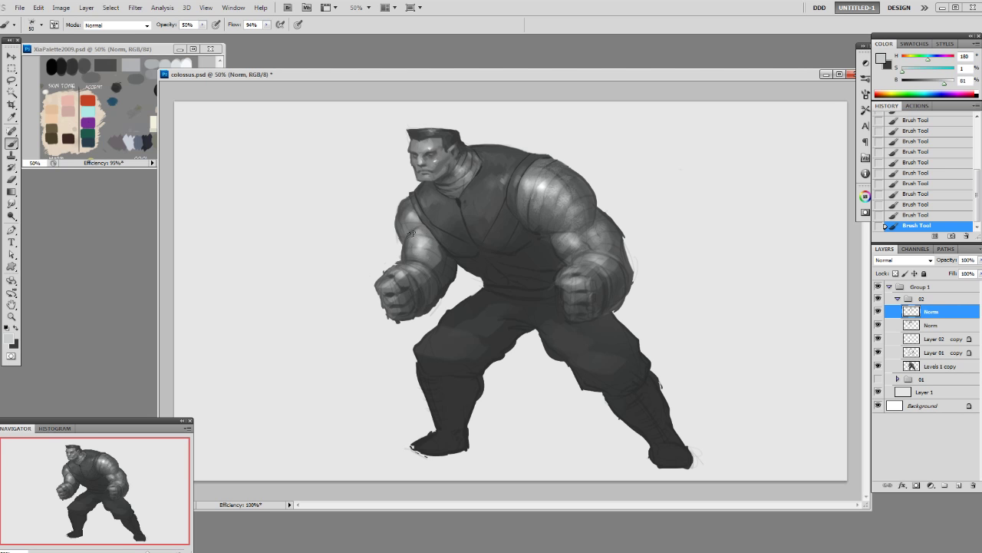
- Enlarge the brush and shade the far forearm and its underside with sampled greys
{"action": "left_click", "coordinate": [424, 253], "text": "alt"}
{"action": "key", "text": "bracketright"}
{"action": "key", "text": "bracketright"}
{"action": "left_click", "coordinate": [437, 262], "text": "alt"}
{"action": "left_click", "coordinate": [448, 269], "text": "alt"}
{"action": "left_click", "coordinate": [446, 259], "text": "alt"}
- Switch to a 19 px brush tip and refine the far elbow and upper arm with sampled greys
{"action": "right_click", "coordinate": [443, 255]}
{"action": "left_click", "coordinate": [445, 274], "text": "alt"}
{"action": "left_click", "coordinate": [406, 245], "text": "alt"}
{"action": "left_click", "coordinate": [408, 231], "text": "alt"}
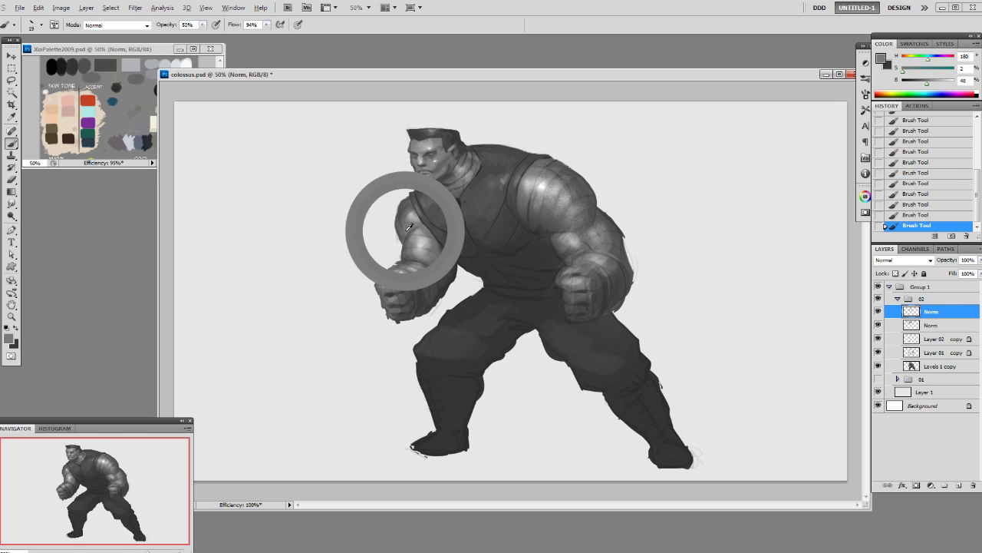
{"action": "left_click", "coordinate": [417, 222], "text": "alt"}
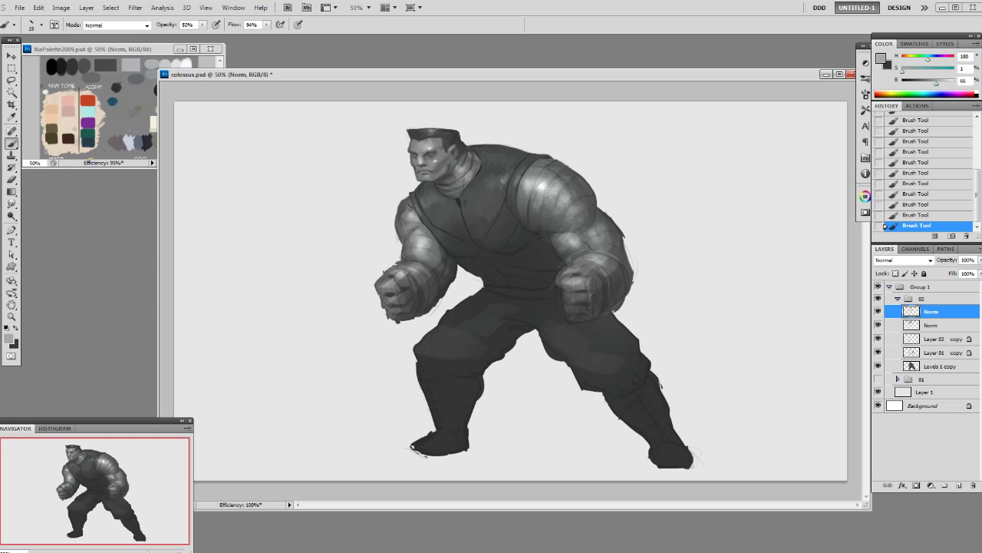
{"action": "left_click", "coordinate": [408, 218], "text": "alt"}
- Choose the textured 80 px brush, reduce it to 30 px and highlight the far forearm with a sampled light grey
{"action": "right_click", "coordinate": [491, 206]}
{"action": "left_click", "coordinate": [526, 313]}
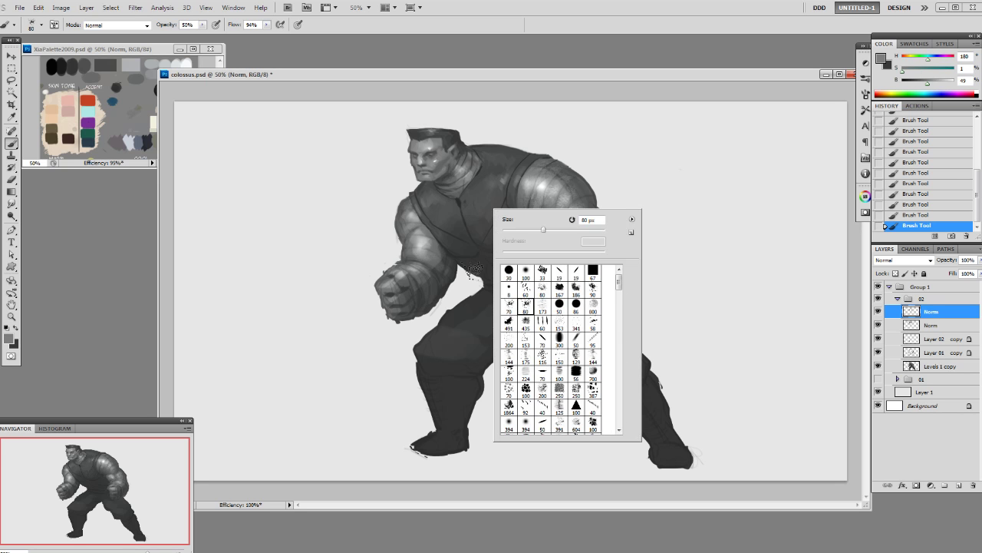
{"action": "left_click", "coordinate": [419, 248], "text": "alt"}
{"action": "key", "text": "bracketleft"}
{"action": "key", "text": "bracketleft"}
{"action": "key", "text": "bracketleft"}
{"action": "key", "text": "bracketleft"}
{"action": "key", "text": "bracketleft"}
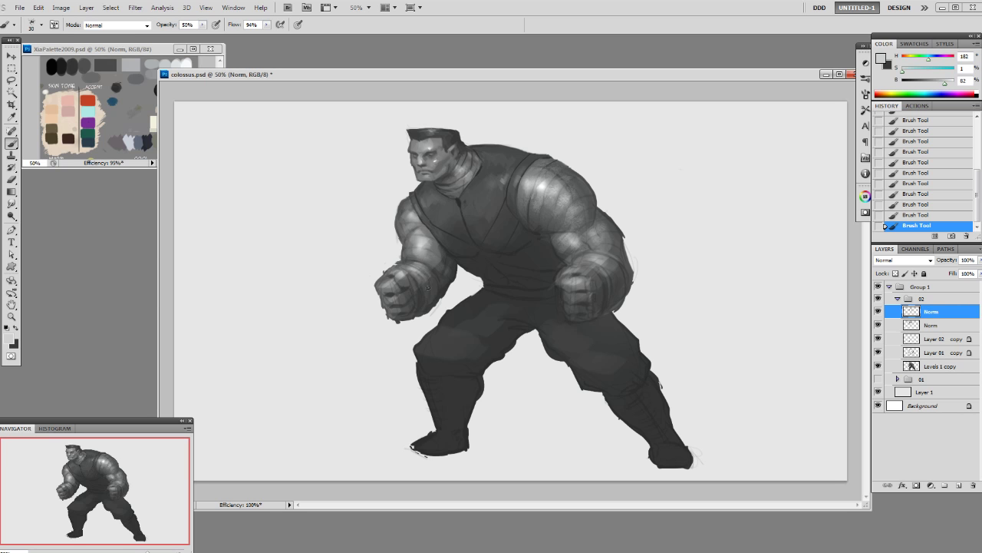
- Blend sampled greys over the near forearm and add highlights above the wrist with a slanted 19 px brush
{"action": "left_click", "coordinate": [594, 258], "text": "alt"}
{"action": "key", "text": "bracketright"}
{"action": "key", "text": "bracketright"}
{"action": "key", "text": "bracketright"}
{"action": "left_click", "coordinate": [597, 261], "text": "alt"}
{"action": "right_click", "coordinate": [649, 282]}
{"action": "left_click", "coordinate": [712, 329]}
{"action": "left_click", "coordinate": [599, 255], "text": "alt"}
{"action": "left_click_drag", "start_coordinate": [580, 254], "coordinate": [595, 254]}
{"action": "left_click", "coordinate": [551, 183], "text": "alt"}
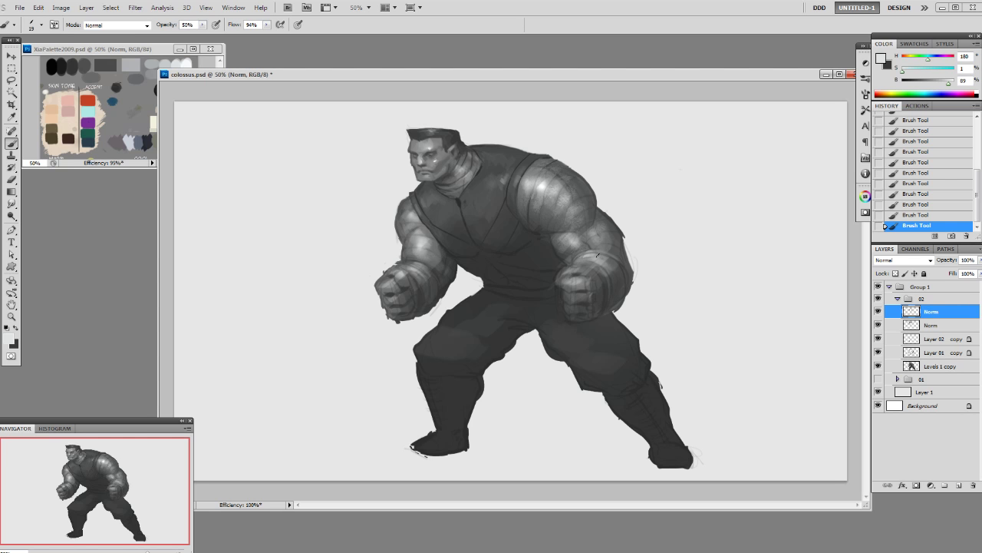
- Refine the far wrist with sampled greys and save the file
{"action": "left_click", "coordinate": [421, 275], "text": "alt"}
{"action": "left_click", "coordinate": [432, 271], "text": "alt"}
{"action": "left_click", "coordinate": [424, 267], "text": "alt"}
{"action": "key", "text": "ctrl+s"}
- Create a new layer and draw a dark plate line across the near upper arm with a 10 px brush
{"action": "key", "text": "ctrl+shift+alt+n"}
{"action": "left_click", "coordinate": [549, 217], "text": "alt"}
{"action": "left_click_drag", "start_coordinate": [537, 230], "coordinate": [557, 196]}
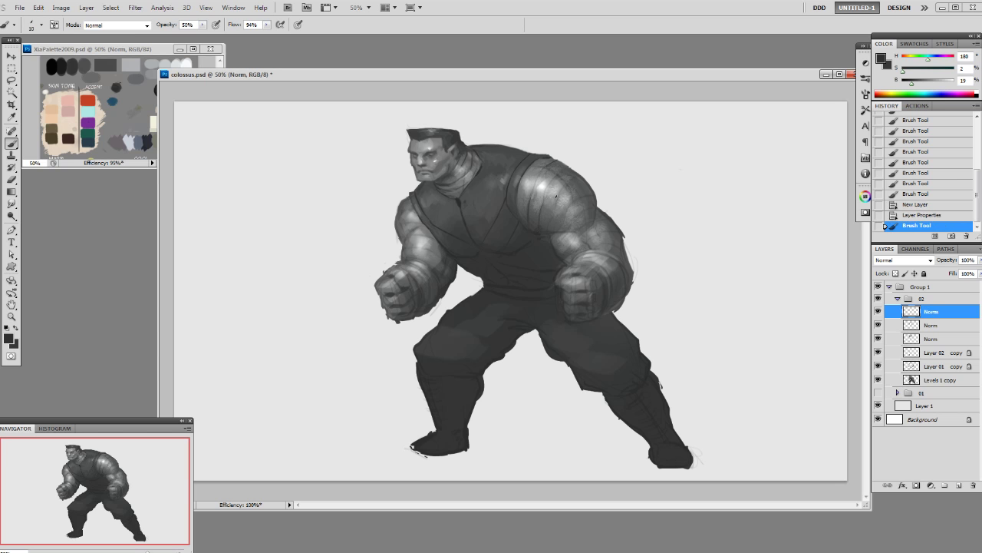
{"action": "left_click_drag", "start_coordinate": [547, 160], "coordinate": [555, 163]}
{"action": "left_click_drag", "start_coordinate": [549, 160], "coordinate": [566, 167]}
{"action": "key", "text": "ctrl+z"}
{"action": "key", "text": "ctrl+z"}
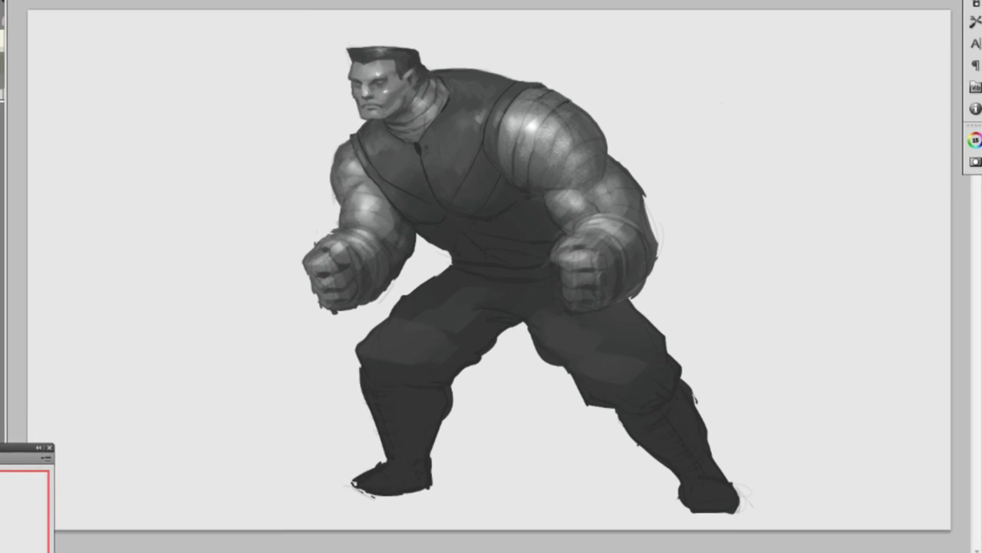
- Draw curved dark plate lines across the near shoulder and upper arm
{"action": "left_click", "coordinate": [536, 107], "text": "alt"}
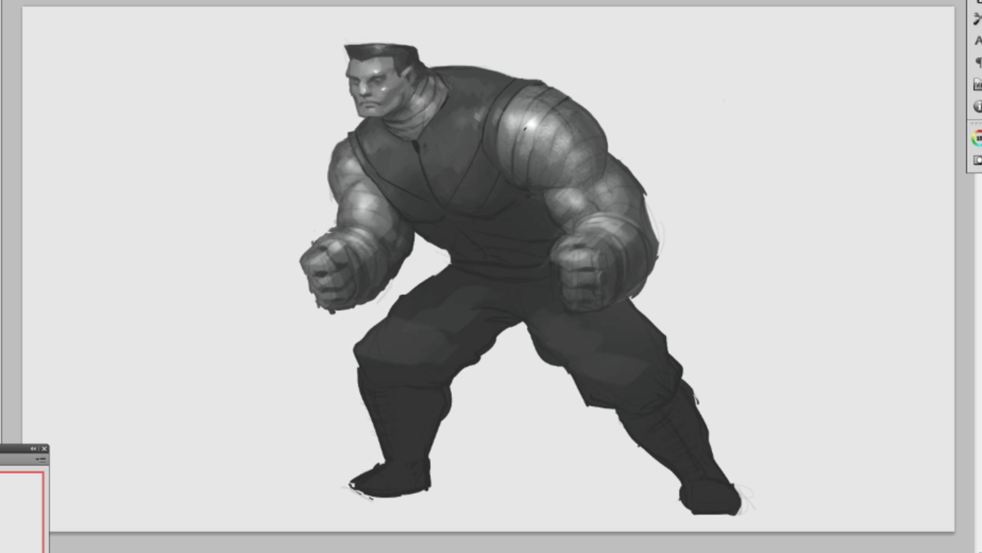
{"action": "left_click_drag", "start_coordinate": [540, 181], "coordinate": [559, 133]}
{"action": "left_click_drag", "start_coordinate": [564, 171], "coordinate": [570, 154]}
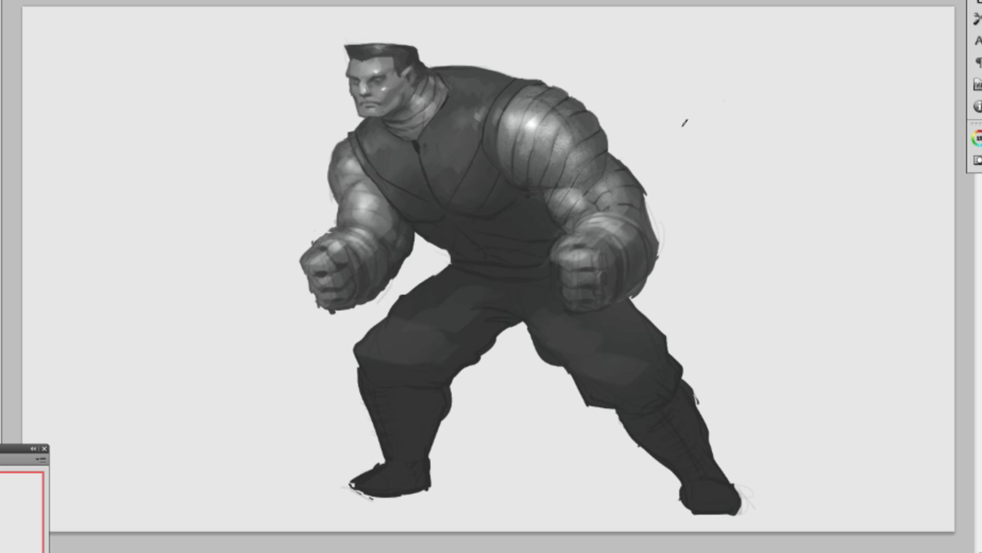
{"action": "right_click", "coordinate": [685, 123]}
{"action": "key", "text": "Return"}
{"action": "left_click_drag", "start_coordinate": [588, 110], "coordinate": [601, 123]}
- Sample greys from the near arm and add plate line details along the outer forearm and elbow
{"action": "left_click", "coordinate": [606, 142], "text": "alt"}
{"action": "left_click", "coordinate": [610, 156], "text": "alt"}
{"action": "left_click", "coordinate": [579, 102], "text": "alt"}
{"action": "left_click", "coordinate": [616, 163]}
{"action": "left_click", "coordinate": [634, 169]}
{"action": "left_click", "coordinate": [637, 180]}
{"action": "left_click", "coordinate": [649, 189]}
{"action": "left_click", "coordinate": [626, 204]}
- Flip the canvas horizontally and fit the whole image on screen
{"action": "right_click", "coordinate": [613, 112]}
{"action": "left_click", "coordinate": [557, 80]}
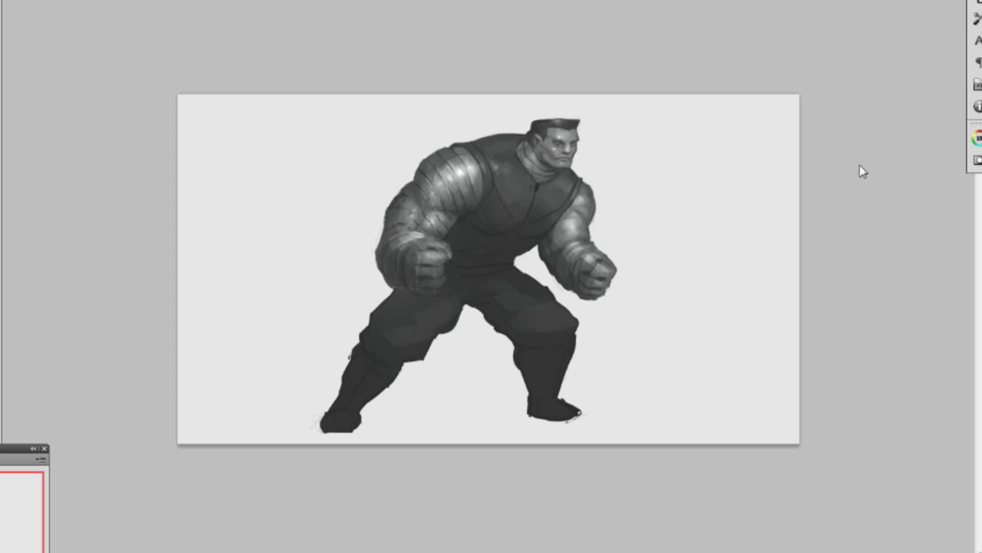
{"action": "key", "text": "ctrl+0"}
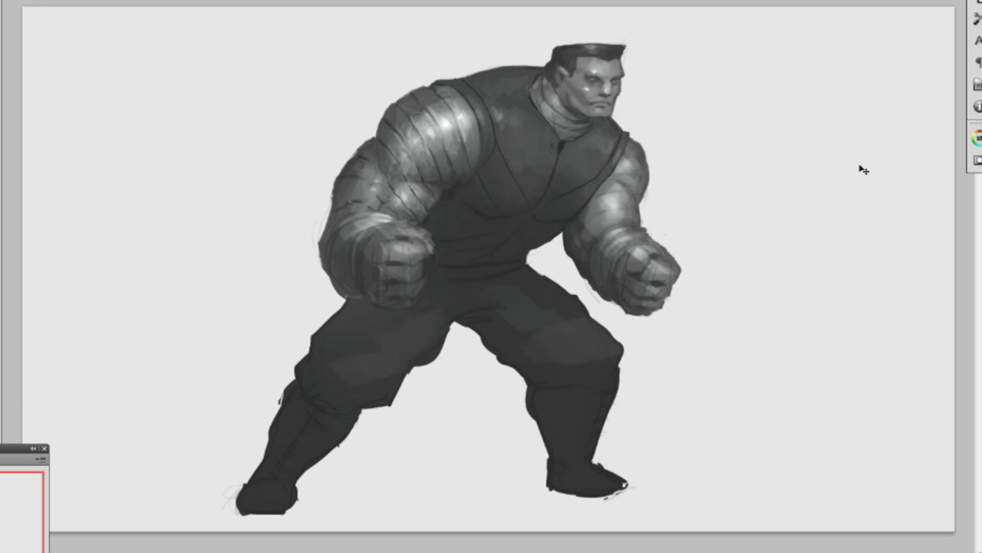
- Choose the slanted 19 px brush with 74% hardness and draw plate lines across the near forearm and the far arm
{"action": "left_click", "coordinate": [363, 157], "text": "alt"}
{"action": "right_click", "coordinate": [353, 204]}
{"action": "left_click", "coordinate": [471, 305]}
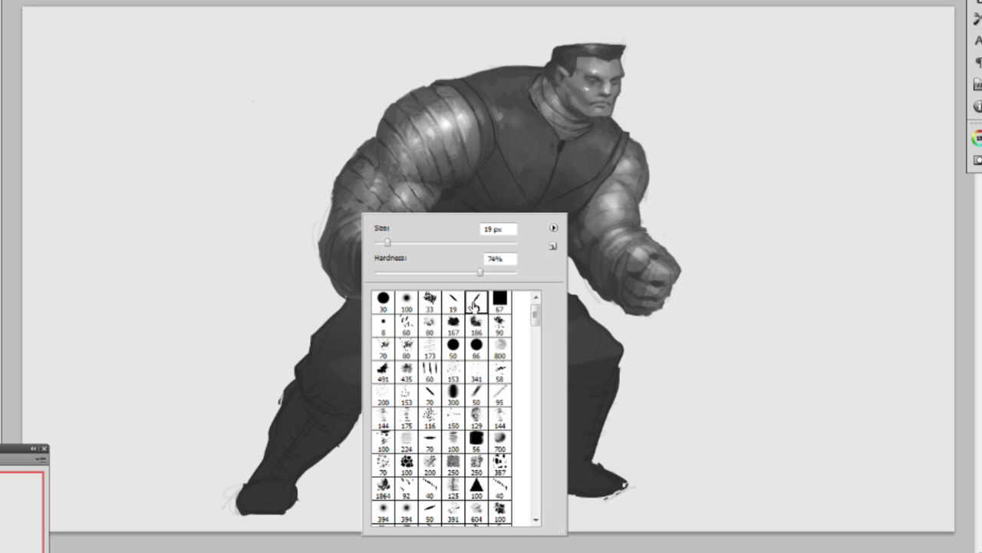
{"action": "left_click", "coordinate": [334, 211]}
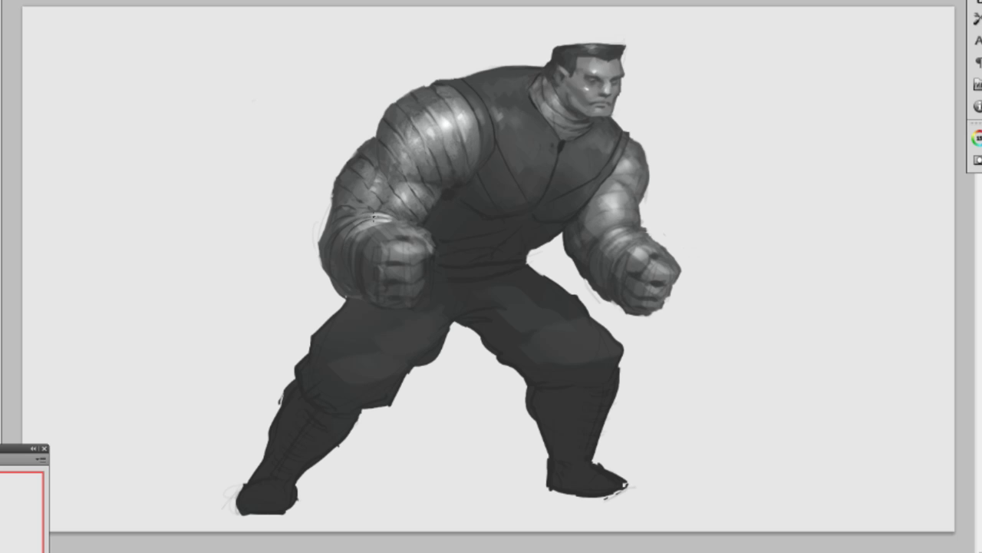
{"action": "mouse_move", "coordinate": [358, 241]}
{"action": "left_mouse_down"}
{"action": "mouse_move", "coordinate": [380, 221]}
{"action": "mouse_move", "coordinate": [418, 231]}
{"action": "left_mouse_up"}
{"action": "left_click_drag", "start_coordinate": [591, 198], "coordinate": [626, 196]}
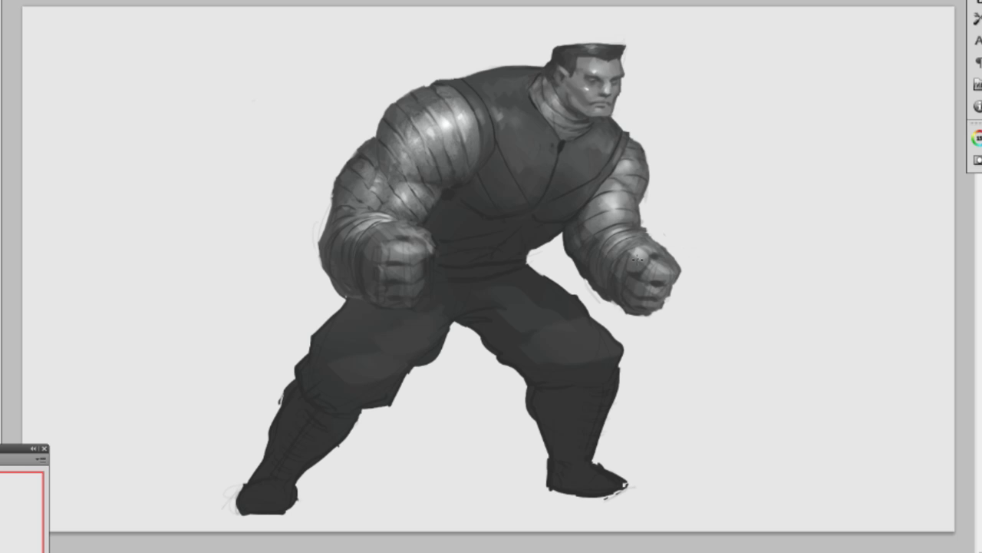
- Draw plate lines across the fingers and knuckles of both fists with sampled greys
{"action": "left_click", "coordinate": [638, 268], "text": "alt"}
{"action": "left_click", "coordinate": [636, 265], "text": "alt"}
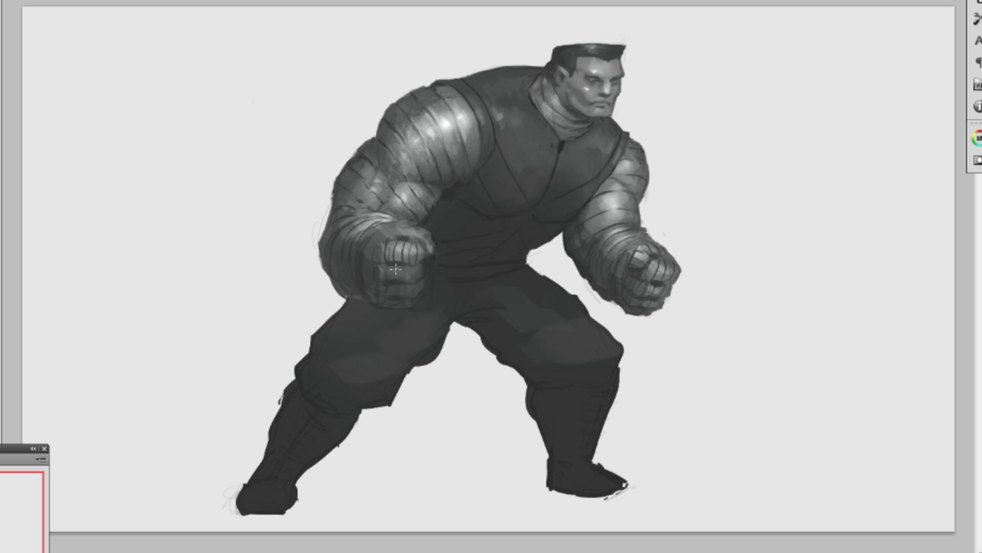
{"action": "mouse_move", "coordinate": [391, 265]}
{"action": "left_mouse_down"}
{"action": "mouse_move", "coordinate": [390, 279]}
{"action": "mouse_move", "coordinate": [407, 281]}
{"action": "left_mouse_up"}
{"action": "left_click_drag", "start_coordinate": [414, 266], "coordinate": [413, 285]}
{"action": "mouse_move", "coordinate": [408, 234]}
{"action": "left_mouse_down"}
{"action": "mouse_move", "coordinate": [431, 239]}
{"action": "mouse_move", "coordinate": [435, 254]}
{"action": "left_mouse_up"}
- Add dark definition lines around the eyes, brow and cheek of the face
{"action": "key", "text": "ctrl+plus"}
{"action": "left_click_drag", "start_coordinate": [649, 231], "coordinate": [579, 294]}
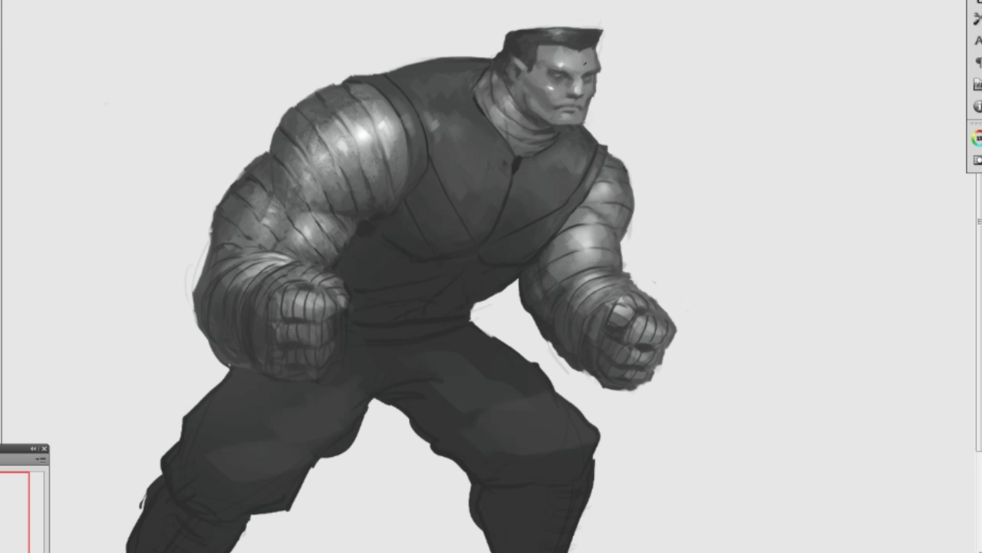
{"action": "left_click_drag", "start_coordinate": [571, 71], "coordinate": [568, 73]}
{"action": "left_click_drag", "start_coordinate": [538, 92], "coordinate": [548, 94]}
{"action": "left_click_drag", "start_coordinate": [545, 73], "coordinate": [554, 73]}
{"action": "left_click_drag", "start_coordinate": [593, 69], "coordinate": [585, 78]}
- Sample a grey beside the ear, change the brush tip and refine the ear and sideburn
{"action": "left_click", "coordinate": [533, 67], "text": "alt"}
{"action": "right_click", "coordinate": [558, 85]}
{"action": "left_click", "coordinate": [650, 176]}
{"action": "left_click", "coordinate": [530, 74]}
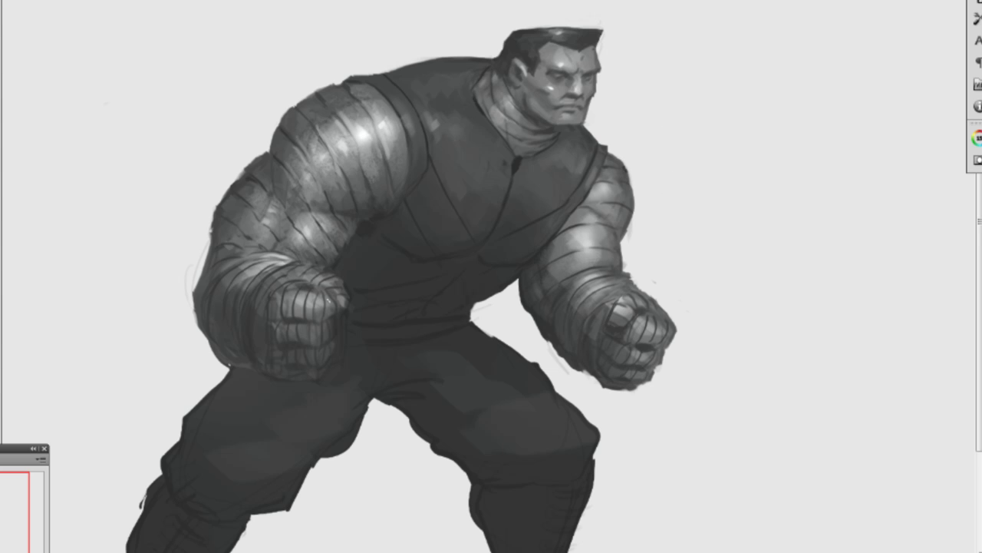
- Paint light highlights on the knuckles and wrist of the far fist
{"action": "key", "text": "ctrl+0"}
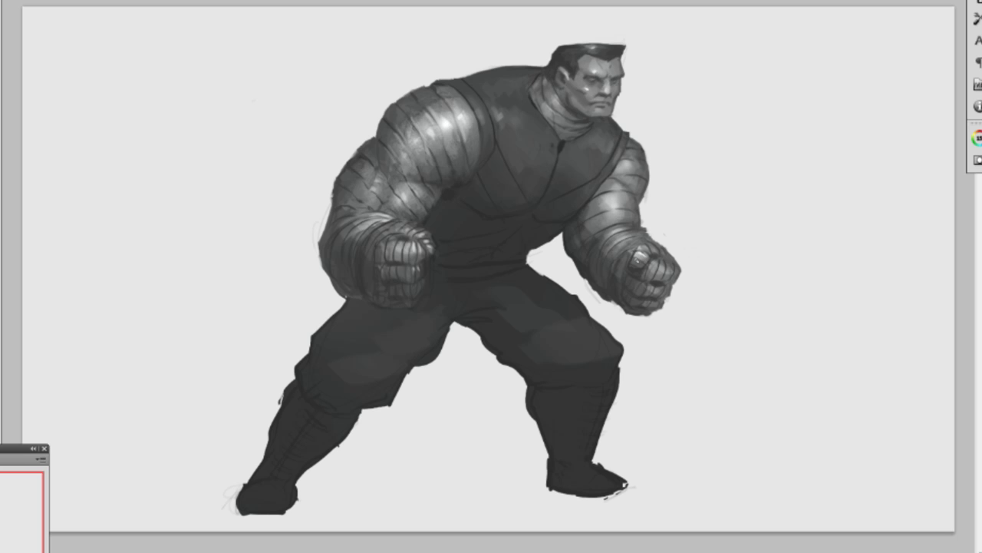
{"action": "left_click_drag", "start_coordinate": [663, 264], "coordinate": [672, 271]}
{"action": "left_click_drag", "start_coordinate": [624, 244], "coordinate": [646, 238]}
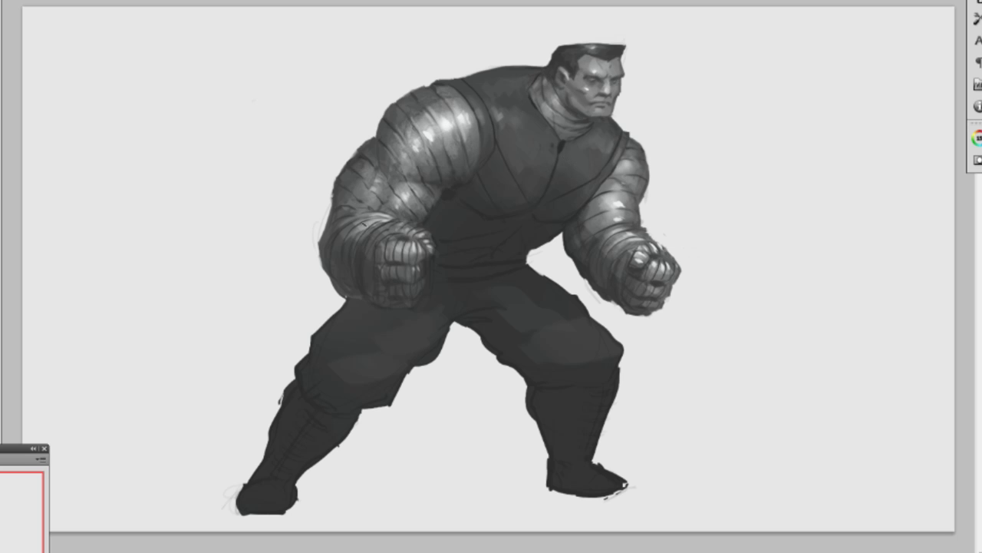
- Pick a rust red from the colour palette image and paint red panels on both sides of the vest's lower chest
{"action": "left_click", "coordinate": [3, 68]}
{"action": "left_click_drag", "start_coordinate": [87, 3], "coordinate": [86, 11]}
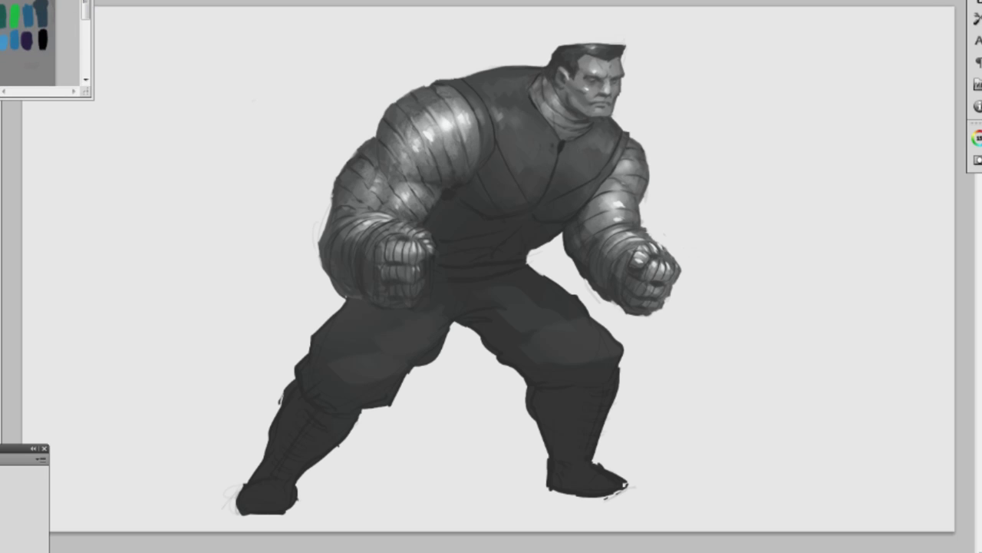
{"action": "left_click", "coordinate": [703, 198]}
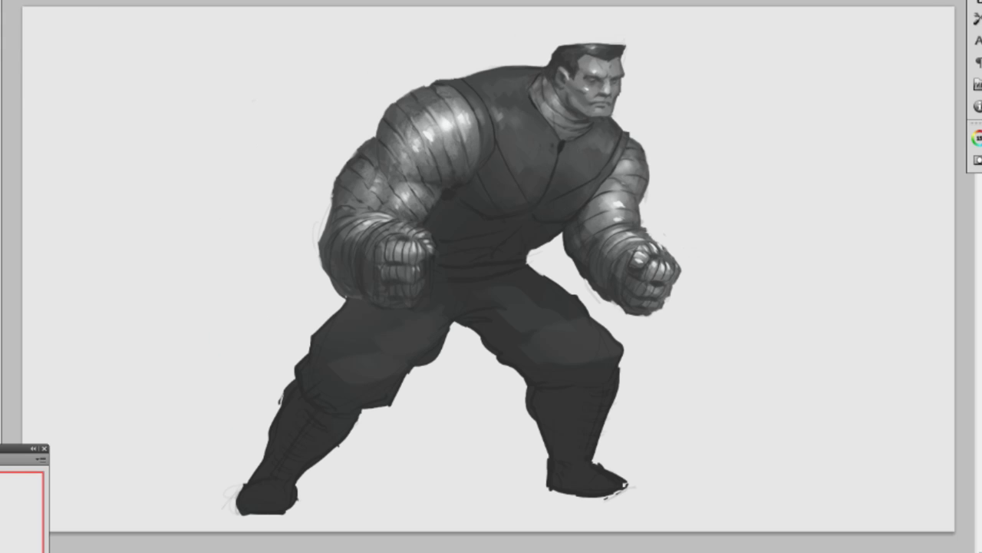
{"action": "mouse_move", "coordinate": [545, 214]}
{"action": "left_mouse_down"}
{"action": "mouse_move", "coordinate": [584, 190]}
{"action": "mouse_move", "coordinate": [541, 215]}
{"action": "mouse_move", "coordinate": [562, 209]}
{"action": "left_mouse_up"}
{"action": "mouse_move", "coordinate": [502, 215]}
{"action": "left_mouse_down"}
{"action": "mouse_move", "coordinate": [521, 182]}
{"action": "mouse_move", "coordinate": [485, 182]}
{"action": "mouse_move", "coordinate": [497, 167]}
{"action": "mouse_move", "coordinate": [538, 195]}
{"action": "mouse_move", "coordinate": [509, 191]}
{"action": "mouse_move", "coordinate": [520, 177]}
{"action": "mouse_move", "coordinate": [497, 146]}
{"action": "mouse_move", "coordinate": [504, 175]}
{"action": "mouse_move", "coordinate": [505, 162]}
{"action": "mouse_move", "coordinate": [490, 161]}
{"action": "mouse_move", "coordinate": [482, 170]}
{"action": "mouse_move", "coordinate": [497, 176]}
{"action": "mouse_move", "coordinate": [482, 174]}
{"action": "mouse_move", "coordinate": [506, 209]}
{"action": "mouse_move", "coordinate": [502, 165]}
{"action": "left_mouse_up"}
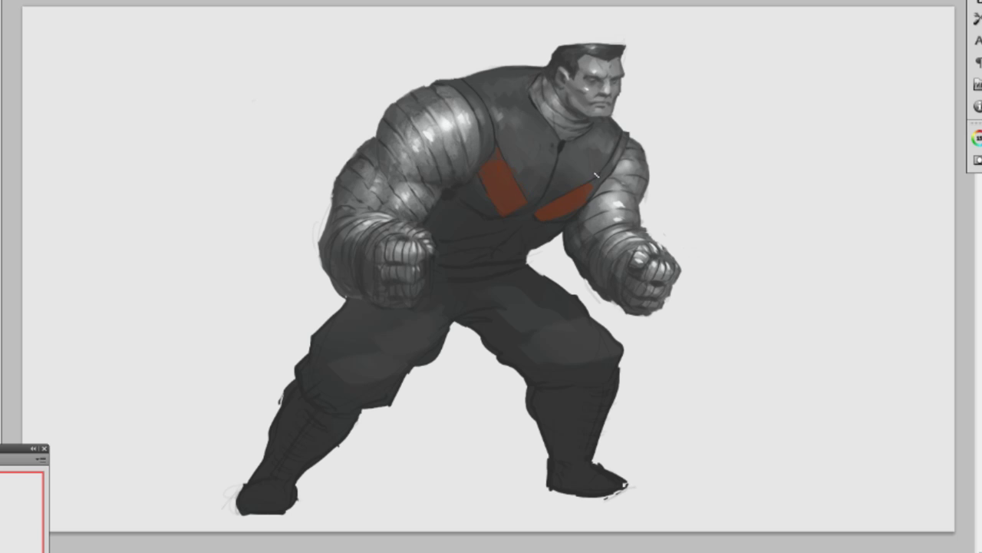
- Clean up the edges of the red vest panels and shade them using different brush tips
{"action": "right_click", "coordinate": [634, 185]}
{"action": "left_click", "coordinate": [749, 273]}
{"action": "left_click_drag", "start_coordinate": [593, 184], "coordinate": [580, 211]}
{"action": "right_click", "coordinate": [510, 189]}
{"action": "double_click", "coordinate": [609, 265]}
{"action": "right_click", "coordinate": [577, 204]}
{"action": "key", "text": "Return"}
- Refine the vest with sampled greys and paint a lighter grey highlight on the belt
{"action": "left_click", "coordinate": [482, 120], "text": "alt"}
{"action": "left_click", "coordinate": [498, 116], "text": "alt"}
{"action": "left_click", "coordinate": [596, 225], "text": "alt"}
{"action": "left_click_drag", "start_coordinate": [478, 272], "coordinate": [494, 266]}
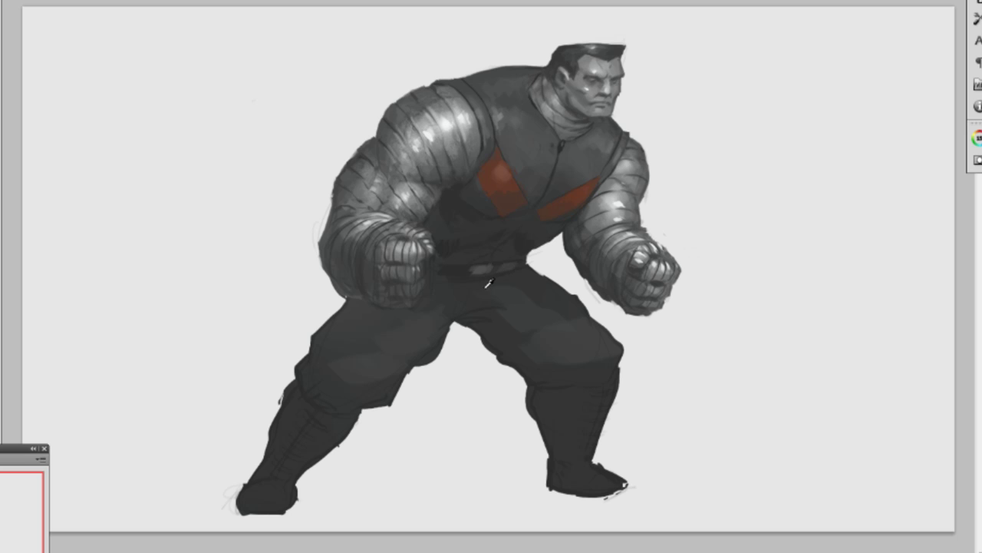
- Sample a dark grey from the trousers, change the brush tip and shade the near trouser leg around the knee
{"action": "left_click", "coordinate": [476, 313], "text": "alt"}
{"action": "right_click", "coordinate": [499, 270]}
{"action": "left_click", "coordinate": [596, 356]}
{"action": "key", "text": "Return"}
{"action": "key", "text": "ctrl+h"}
{"action": "key", "text": "ctrl+h"}
{"action": "left_click_drag", "start_coordinate": [371, 377], "coordinate": [416, 354]}
{"action": "left_click_drag", "start_coordinate": [367, 370], "coordinate": [401, 355]}
{"action": "mouse_move", "coordinate": [365, 408]}
{"action": "left_mouse_down"}
{"action": "mouse_move", "coordinate": [314, 394]}
{"action": "mouse_move", "coordinate": [317, 324]}
{"action": "mouse_move", "coordinate": [333, 365]}
{"action": "left_mouse_up"}
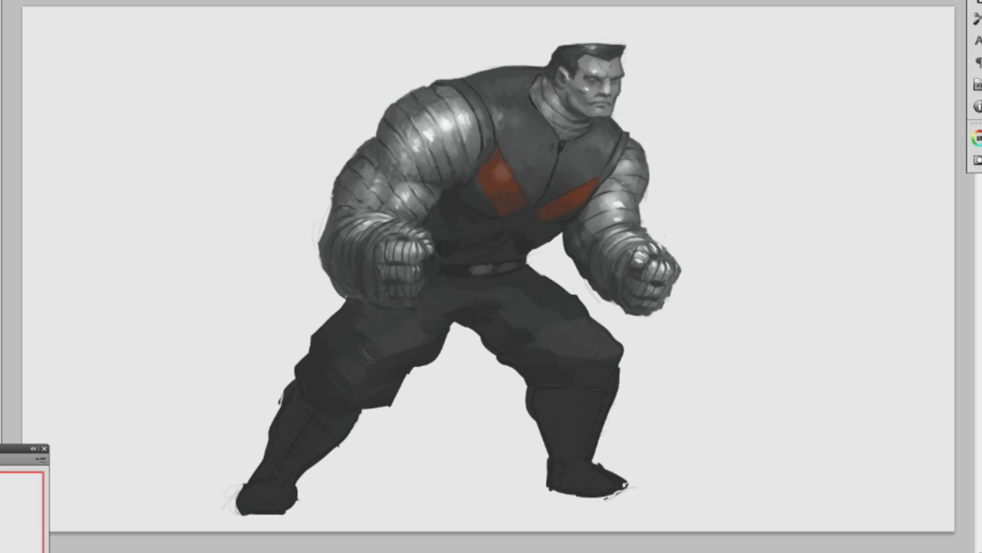
- Enlarge the brush and smooth the dark shading across the near trouser leg
{"action": "key", "text": "bracketright"}
{"action": "key", "text": "bracketright"}
{"action": "key", "text": "bracketright"}
{"action": "key", "text": "bracketright"}
{"action": "key", "text": "bracketright"}
- Choose the slanted 19 px brush and paint lighter grey edges along the near boot's cuff and shin
{"action": "right_click", "coordinate": [491, 306]}
{"action": "left_click", "coordinate": [581, 394]}
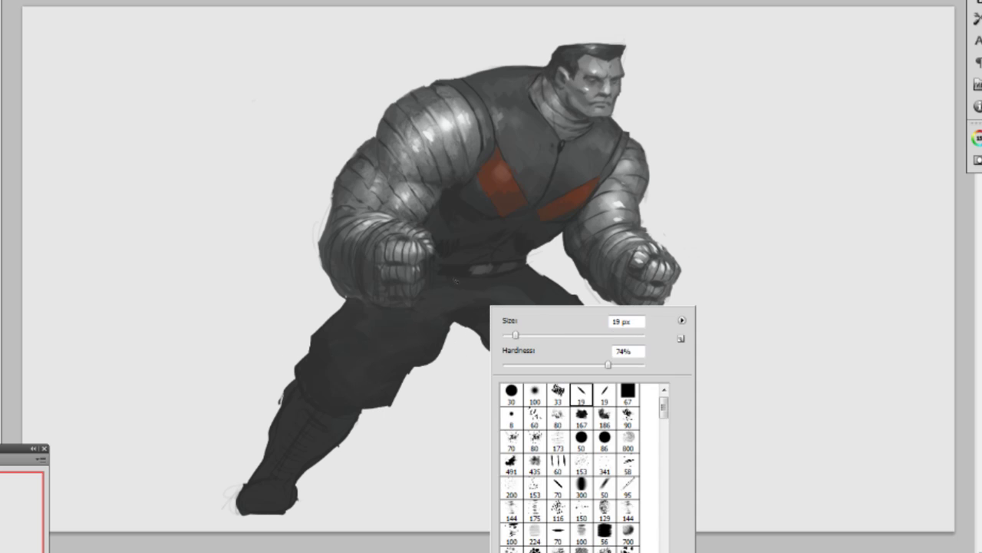
{"action": "left_click", "coordinate": [405, 270], "text": "alt"}
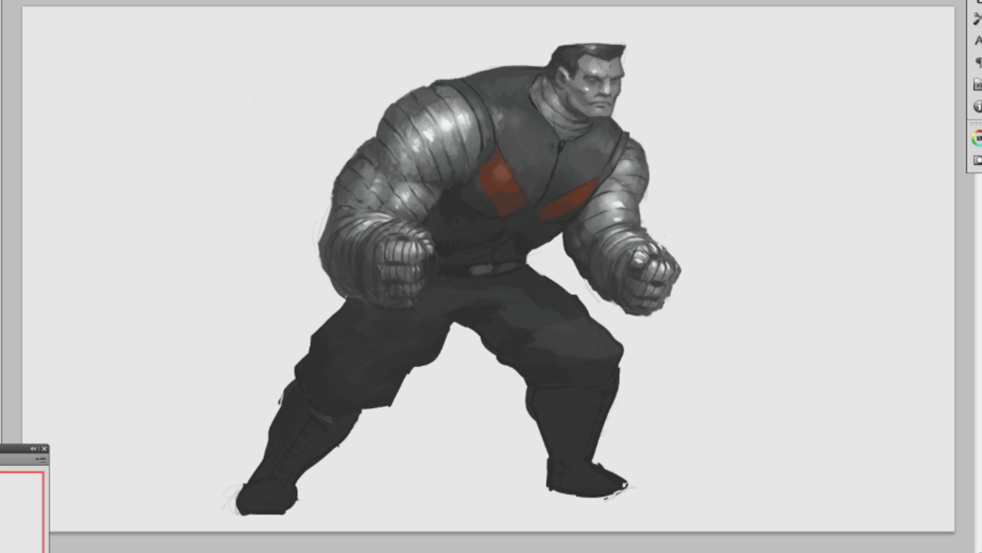
{"action": "left_click_drag", "start_coordinate": [317, 426], "coordinate": [298, 452]}
- Shade the cuff, shin and ankle of the right-hand boot using greys sampled from the boot
{"action": "mouse_move", "coordinate": [561, 392]}
{"action": "left_mouse_down"}
{"action": "mouse_move", "coordinate": [578, 396]}
{"action": "mouse_move", "coordinate": [568, 399]}
{"action": "left_mouse_up"}
{"action": "mouse_move", "coordinate": [571, 473]}
{"action": "left_mouse_down"}
{"action": "mouse_move", "coordinate": [594, 482]}
{"action": "mouse_move", "coordinate": [566, 465]}
{"action": "mouse_move", "coordinate": [579, 461]}
{"action": "left_mouse_up"}
{"action": "left_click", "coordinate": [560, 452], "text": "alt"}
{"action": "left_click", "coordinate": [550, 456], "text": "alt"}
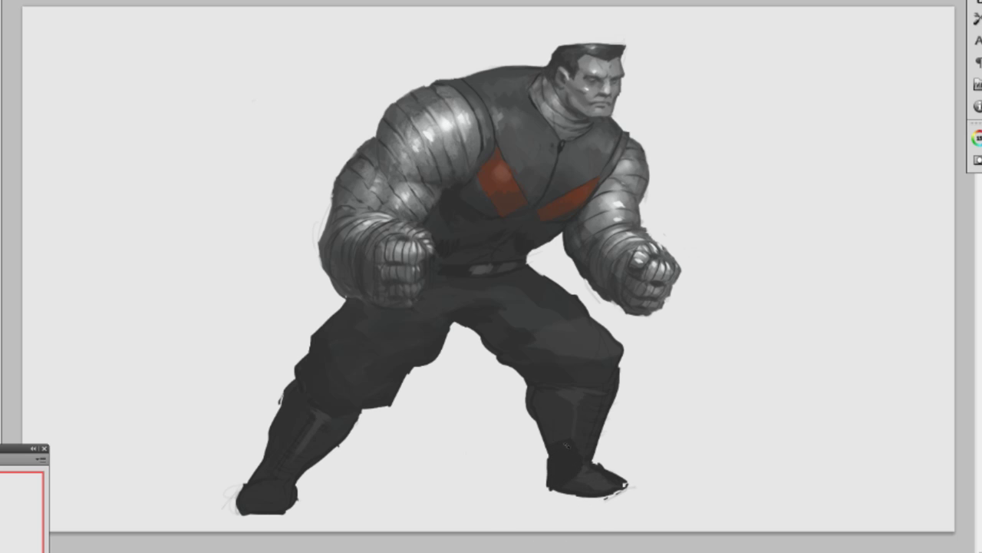
{"action": "left_click_drag", "start_coordinate": [578, 450], "coordinate": [591, 461]}
{"action": "left_click", "coordinate": [568, 410], "text": "alt"}
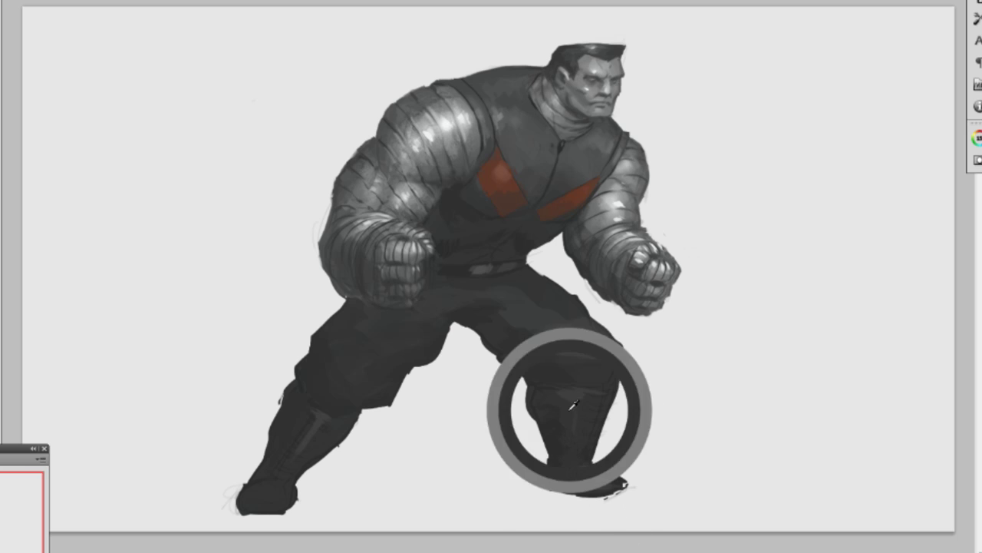
- Paint grey shading down the shin and over the toe of the left-hand boot, resampling its grey
{"action": "left_click_drag", "start_coordinate": [289, 399], "coordinate": [282, 402]}
{"action": "mouse_move", "coordinate": [319, 446]}
{"action": "left_mouse_down"}
{"action": "mouse_move", "coordinate": [304, 476]}
{"action": "mouse_move", "coordinate": [253, 491]}
{"action": "left_mouse_up"}
{"action": "left_click", "coordinate": [305, 442], "text": "alt"}
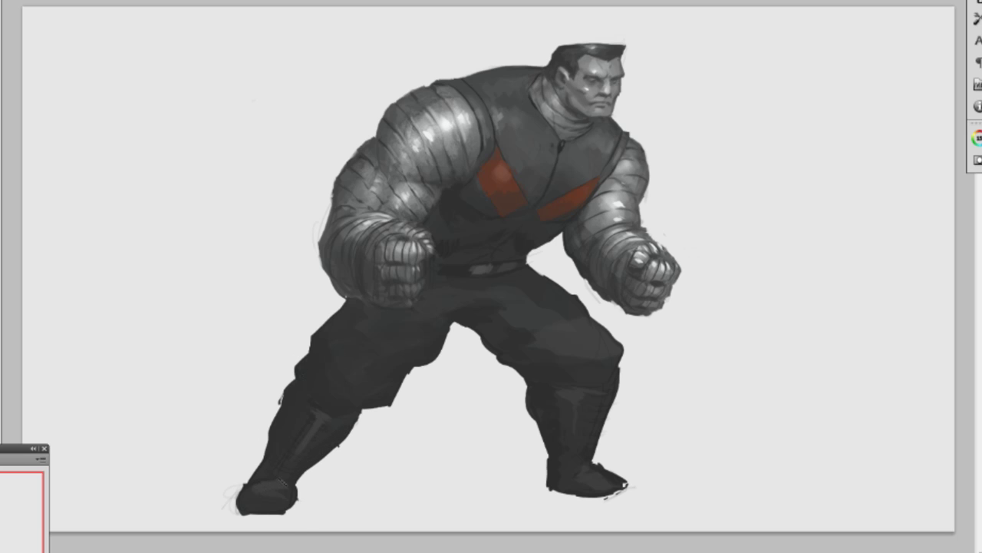
- Sample a dark grey and clean up the sole and toe of the right-hand boot, undoing one stroke
{"action": "left_click", "coordinate": [550, 477], "text": "alt"}
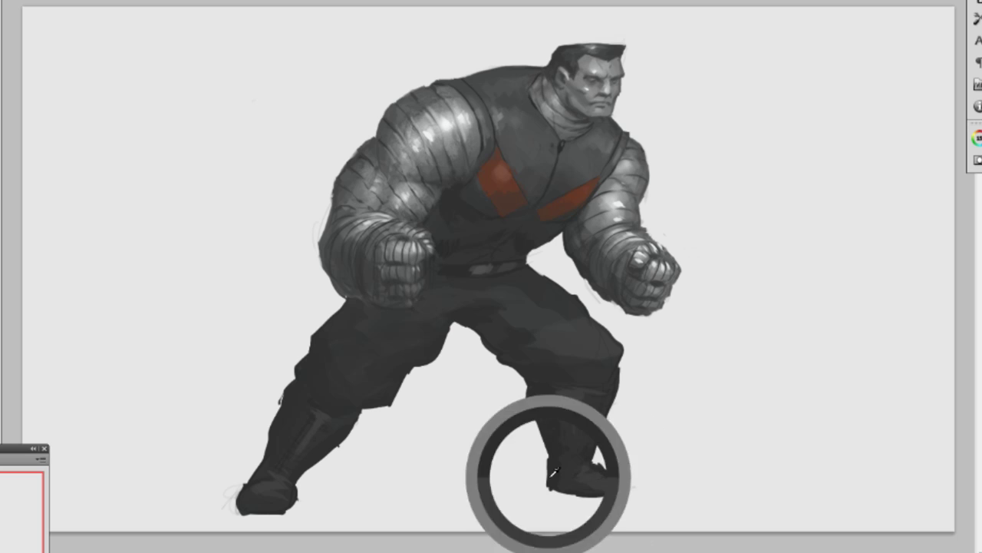
{"action": "left_click_drag", "start_coordinate": [545, 487], "coordinate": [623, 491]}
{"action": "key", "text": "ctrl+z"}
{"action": "left_click", "coordinate": [618, 479], "text": "alt"}
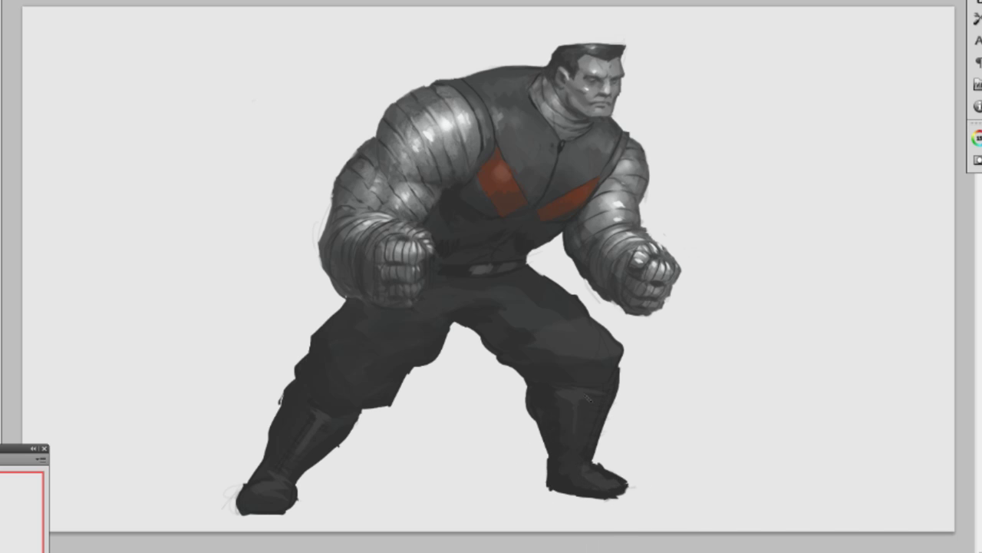
- Shade the right-hand thigh with a sampled grey and paint lighter edges down the shins of both boots
{"action": "left_click", "coordinate": [552, 292]}
{"action": "left_click", "coordinate": [570, 309], "text": "alt"}
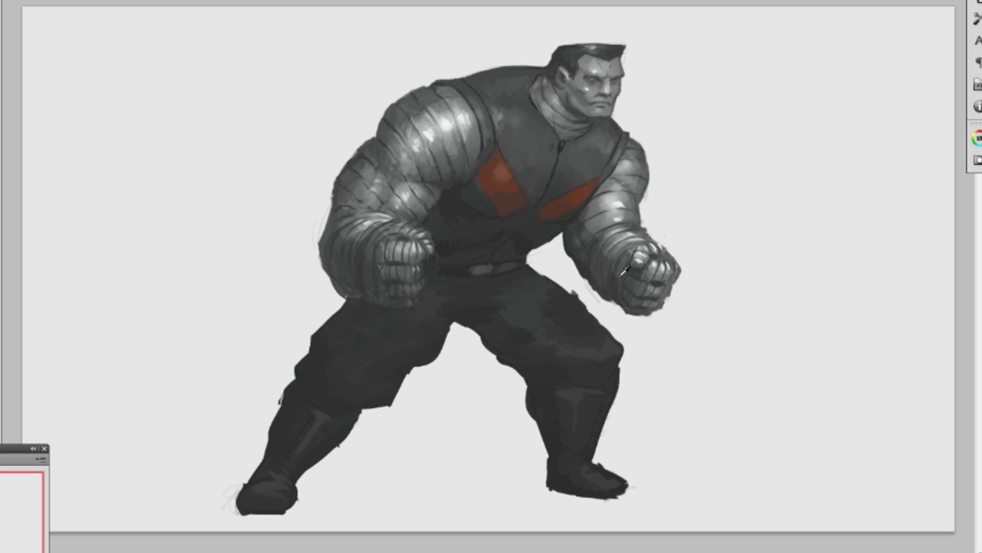
{"action": "left_click_drag", "start_coordinate": [604, 391], "coordinate": [592, 433]}
{"action": "key", "text": "ctrl+z"}
{"action": "left_click_drag", "start_coordinate": [320, 409], "coordinate": [286, 468]}
- Show the hidden selection around the figure and deselect it
{"action": "key", "text": "ctrl+h"}
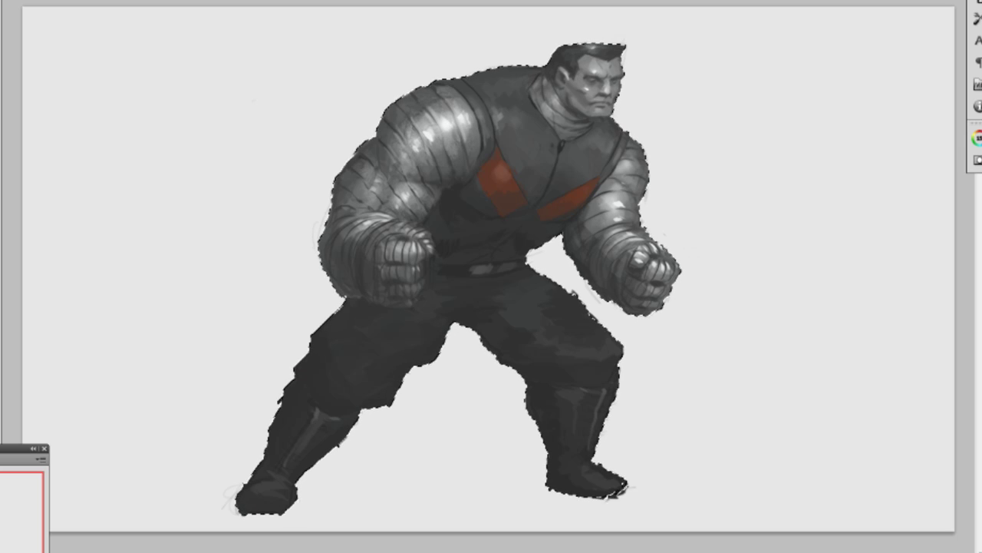
{"action": "key", "text": "ctrl+d"}
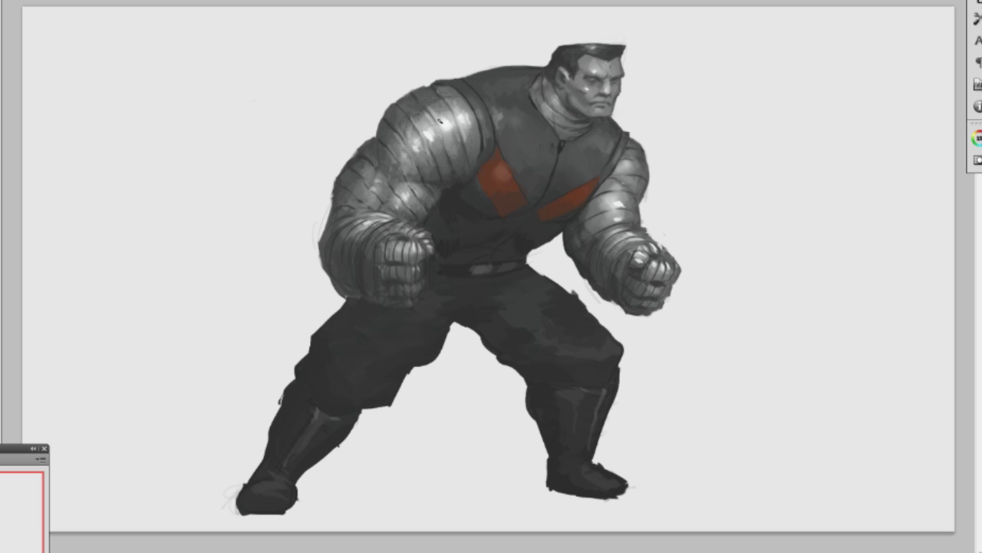
- Paint a lighter grey rim along the outer edge of the large upper arm and down to the elbow
{"action": "mouse_move", "coordinate": [406, 152]}
{"action": "left_mouse_down"}
{"action": "mouse_move", "coordinate": [417, 122]}
{"action": "mouse_move", "coordinate": [458, 108]}
{"action": "left_mouse_up"}
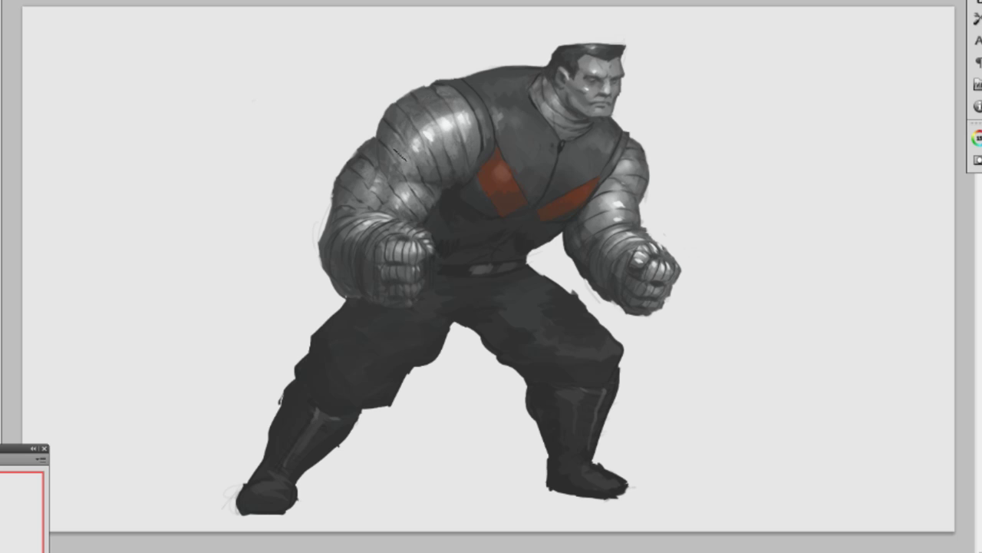
{"action": "left_click_drag", "start_coordinate": [402, 128], "coordinate": [438, 98]}
{"action": "mouse_move", "coordinate": [403, 136]}
{"action": "left_mouse_down"}
{"action": "mouse_move", "coordinate": [394, 143]}
{"action": "mouse_move", "coordinate": [419, 106]}
{"action": "mouse_move", "coordinate": [409, 115]}
{"action": "mouse_move", "coordinate": [445, 91]}
{"action": "left_mouse_up"}
{"action": "mouse_move", "coordinate": [377, 148]}
{"action": "left_mouse_down"}
{"action": "mouse_move", "coordinate": [383, 120]}
{"action": "mouse_move", "coordinate": [381, 150]}
{"action": "mouse_move", "coordinate": [392, 112]}
{"action": "mouse_move", "coordinate": [412, 97]}
{"action": "mouse_move", "coordinate": [384, 157]}
{"action": "left_mouse_up"}
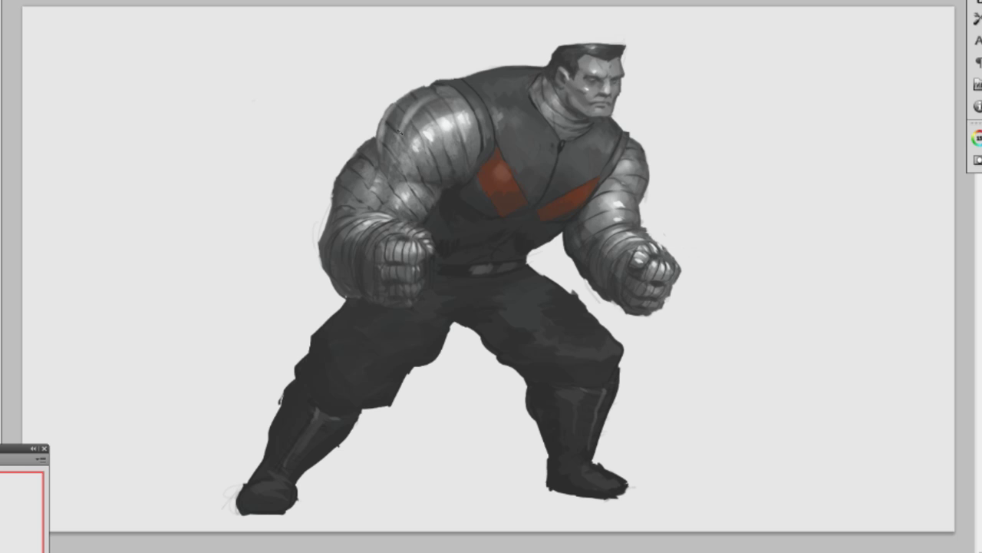
- Change the brush tip and blend the upper arm's lighter rim into the plates with a sampled grey, undoing the last strokes
{"action": "right_click", "coordinate": [407, 128]}
{"action": "left_click", "coordinate": [479, 230]}
{"action": "mouse_move", "coordinate": [414, 112]}
{"action": "left_mouse_down"}
{"action": "mouse_move", "coordinate": [381, 123]}
{"action": "mouse_move", "coordinate": [407, 158]}
{"action": "mouse_move", "coordinate": [383, 129]}
{"action": "mouse_move", "coordinate": [404, 129]}
{"action": "mouse_move", "coordinate": [393, 124]}
{"action": "mouse_move", "coordinate": [404, 155]}
{"action": "left_mouse_up"}
{"action": "mouse_move", "coordinate": [427, 106]}
{"action": "left_mouse_down"}
{"action": "mouse_move", "coordinate": [398, 142]}
{"action": "mouse_move", "coordinate": [410, 104]}
{"action": "left_mouse_up"}
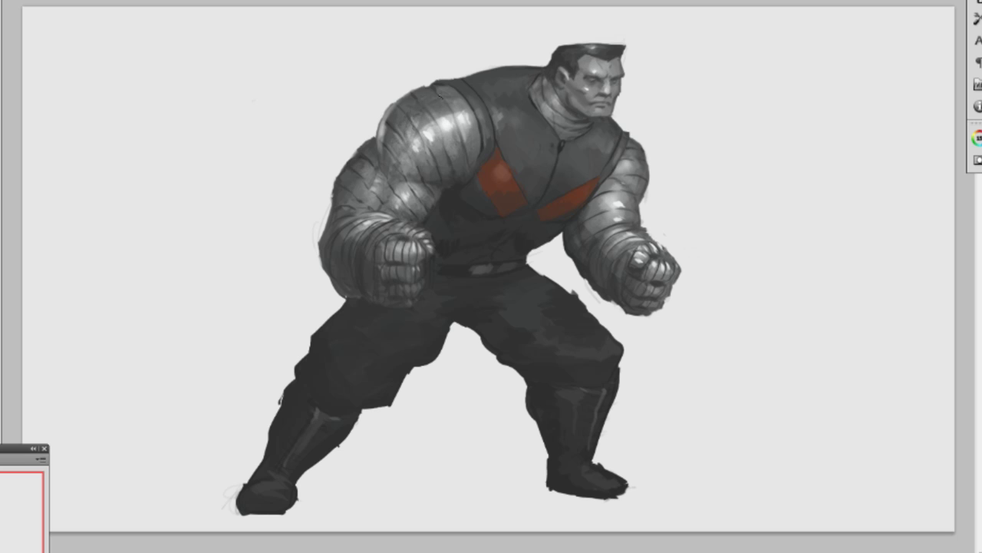
{"action": "left_click", "coordinate": [435, 101], "text": "alt"}
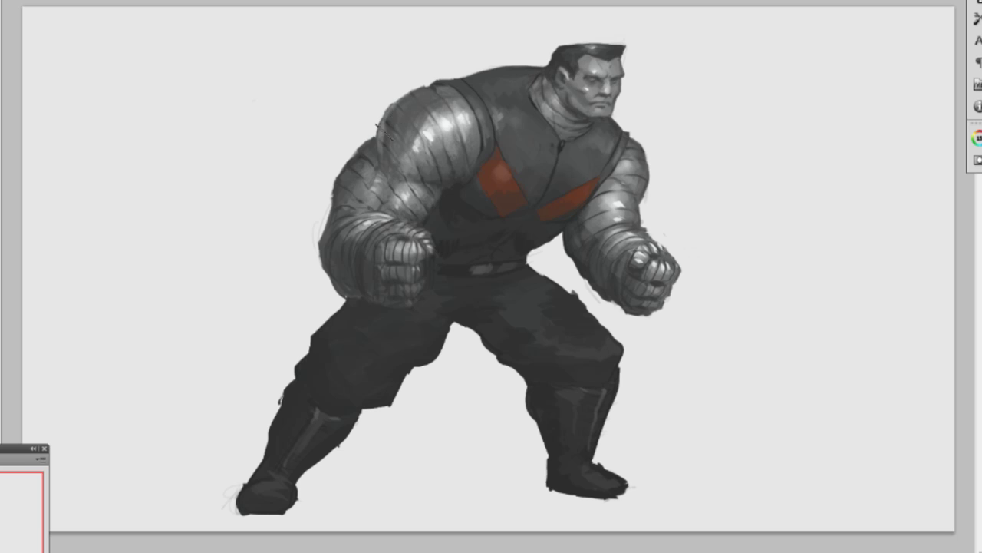
{"action": "left_click_drag", "start_coordinate": [383, 138], "coordinate": [385, 124]}
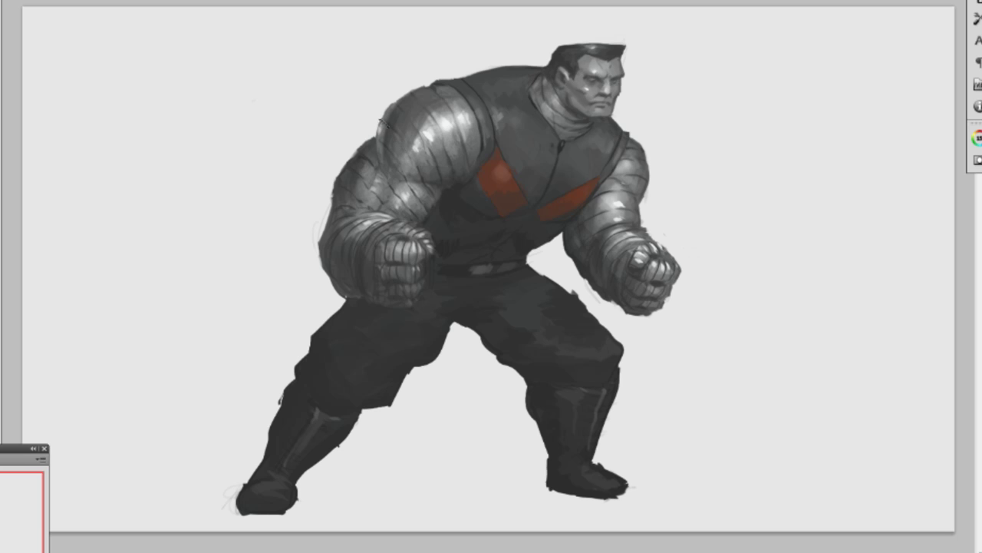
{"action": "key", "text": "ctrl+z"}
{"action": "key", "text": "ctrl+z"}
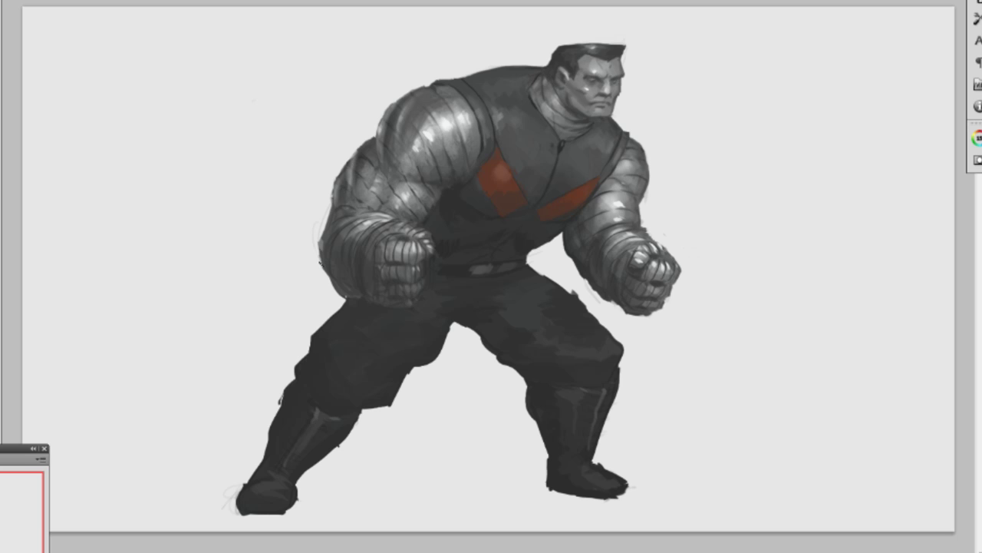
- Paint lighter rim edges along the undersides of both forearms, changing the brush tip to finish the larger one
{"action": "mouse_move", "coordinate": [327, 240]}
{"action": "left_mouse_down"}
{"action": "mouse_move", "coordinate": [337, 274]}
{"action": "mouse_move", "coordinate": [330, 241]}
{"action": "mouse_move", "coordinate": [329, 278]}
{"action": "mouse_move", "coordinate": [320, 245]}
{"action": "mouse_move", "coordinate": [355, 293]}
{"action": "left_mouse_up"}
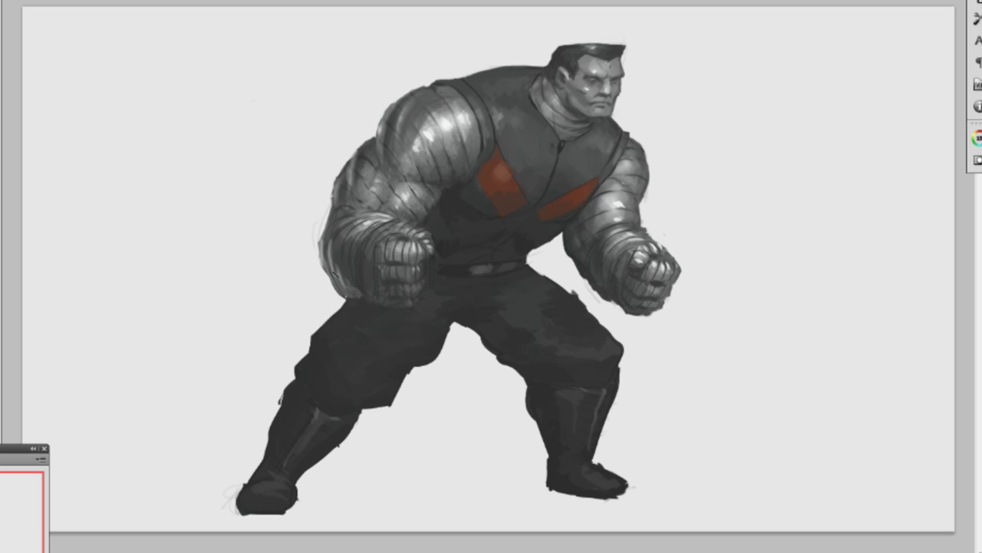
{"action": "mouse_move", "coordinate": [338, 267]}
{"action": "left_mouse_down"}
{"action": "mouse_move", "coordinate": [367, 296]}
{"action": "mouse_move", "coordinate": [357, 263]}
{"action": "mouse_move", "coordinate": [367, 296]}
{"action": "mouse_move", "coordinate": [367, 265]}
{"action": "left_mouse_up"}
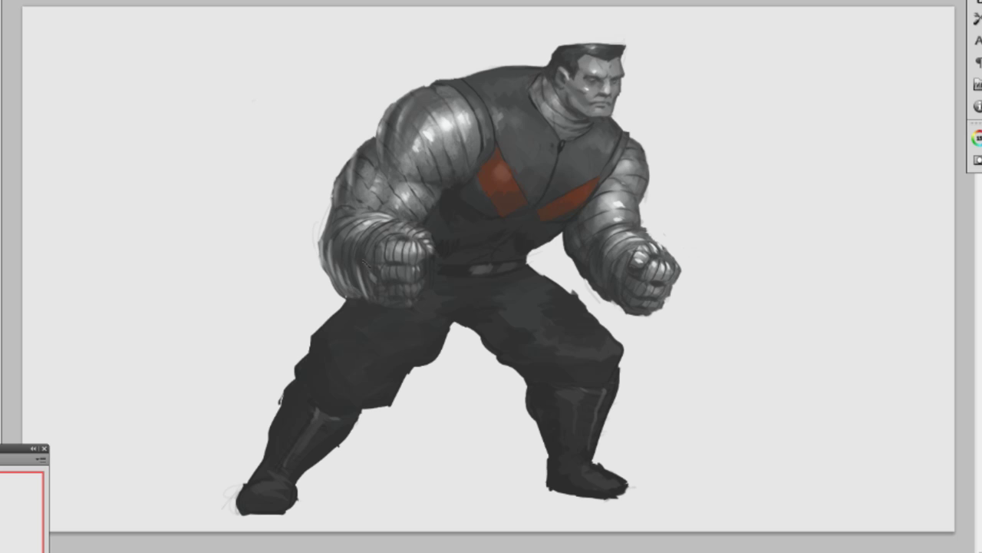
{"action": "right_click", "coordinate": [359, 284]}
{"action": "double_click", "coordinate": [467, 379]}
{"action": "left_click_drag", "start_coordinate": [324, 263], "coordinate": [349, 285]}
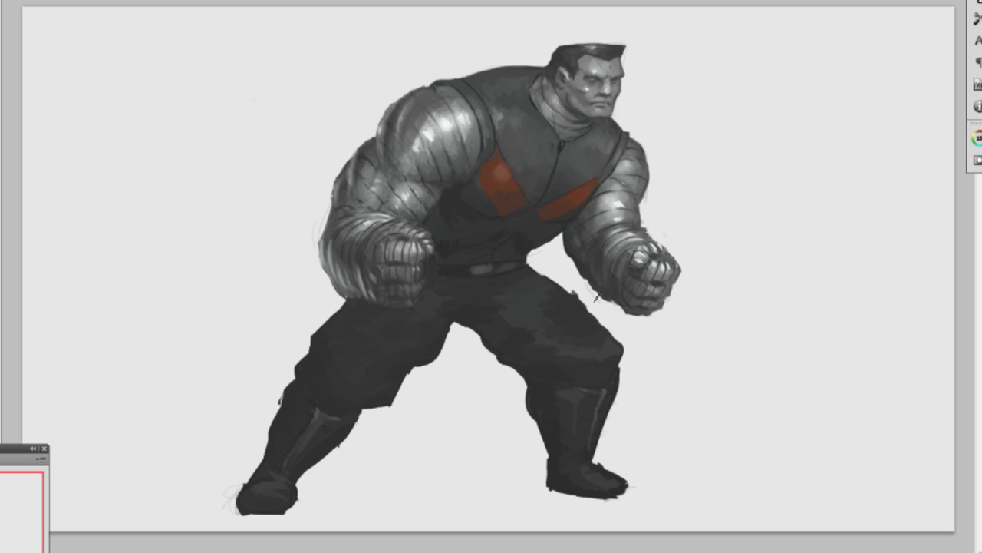
{"action": "mouse_move", "coordinate": [588, 255]}
{"action": "left_mouse_down"}
{"action": "mouse_move", "coordinate": [599, 295]}
{"action": "mouse_move", "coordinate": [594, 264]}
{"action": "mouse_move", "coordinate": [605, 304]}
{"action": "mouse_move", "coordinate": [601, 265]}
{"action": "mouse_move", "coordinate": [620, 303]}
{"action": "left_mouse_up"}
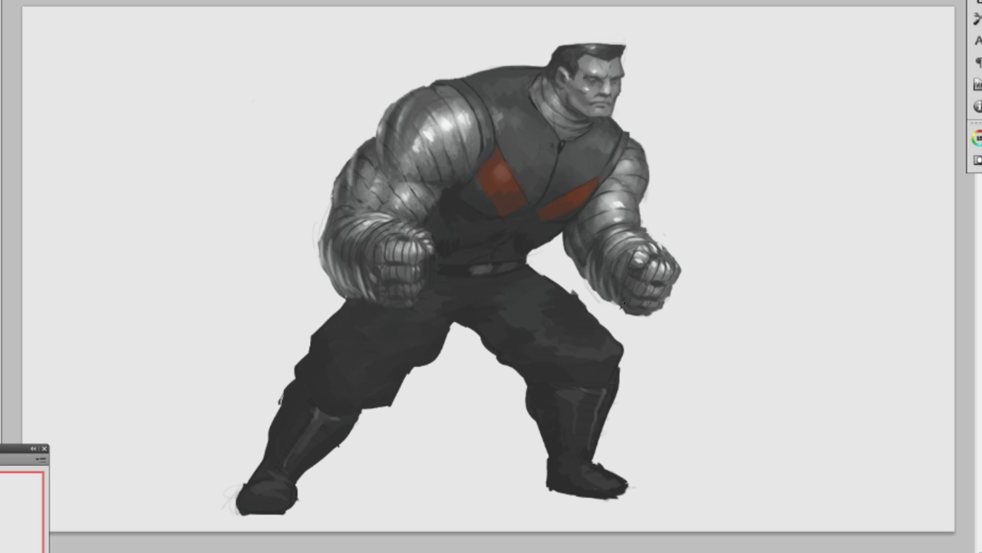
{"action": "left_click_drag", "start_coordinate": [622, 307], "coordinate": [639, 319]}
- Paint a lighter grey rim along the outer folds of the left-hand trouser leg, redoing the first stroke
{"action": "left_click_drag", "start_coordinate": [311, 335], "coordinate": [313, 376]}
{"action": "key", "text": "ctrl+z"}
{"action": "mouse_move", "coordinate": [313, 337]}
{"action": "left_mouse_down"}
{"action": "mouse_move", "coordinate": [315, 375]}
{"action": "mouse_move", "coordinate": [302, 390]}
{"action": "left_mouse_up"}
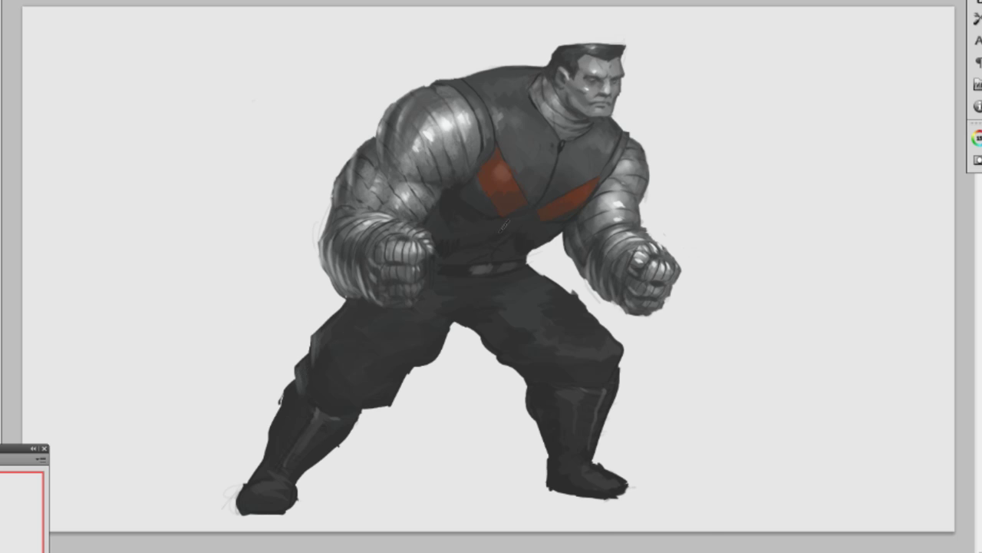
- Change the brush tip, blend the left-hand trouser rim and extend it along the boot, sampling a grey near the ankle
{"action": "right_click", "coordinate": [505, 224]}
{"action": "double_click", "coordinate": [600, 310]}
{"action": "left_click_drag", "start_coordinate": [303, 365], "coordinate": [322, 376]}
{"action": "left_click_drag", "start_coordinate": [287, 403], "coordinate": [274, 444]}
{"action": "left_click", "coordinate": [276, 483], "text": "alt"}
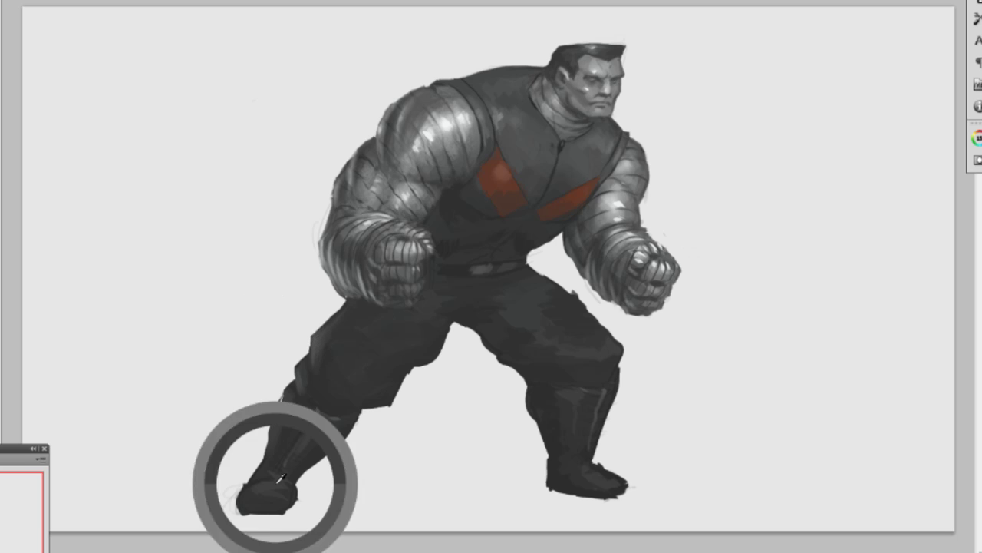